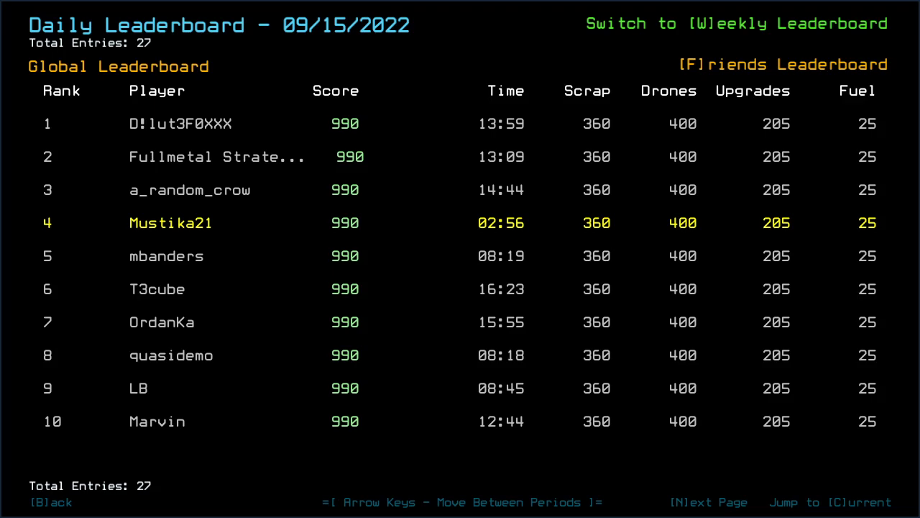
Page through all 27 global daily leaderboard entries, then show the friends leaderboard.
key(n)
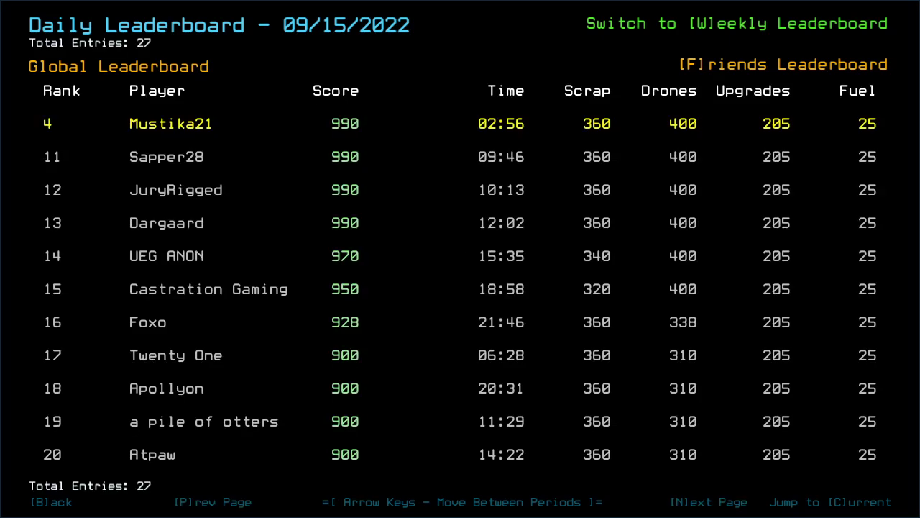
key(n)
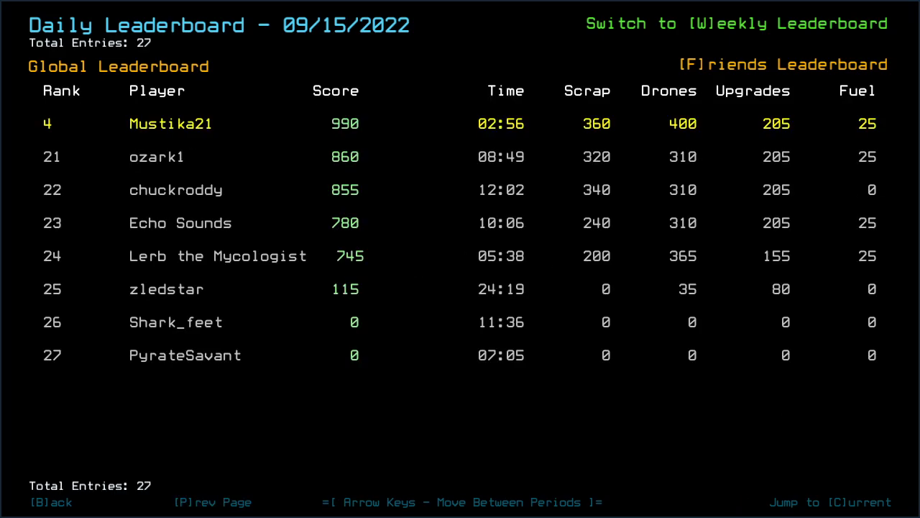
key(f)
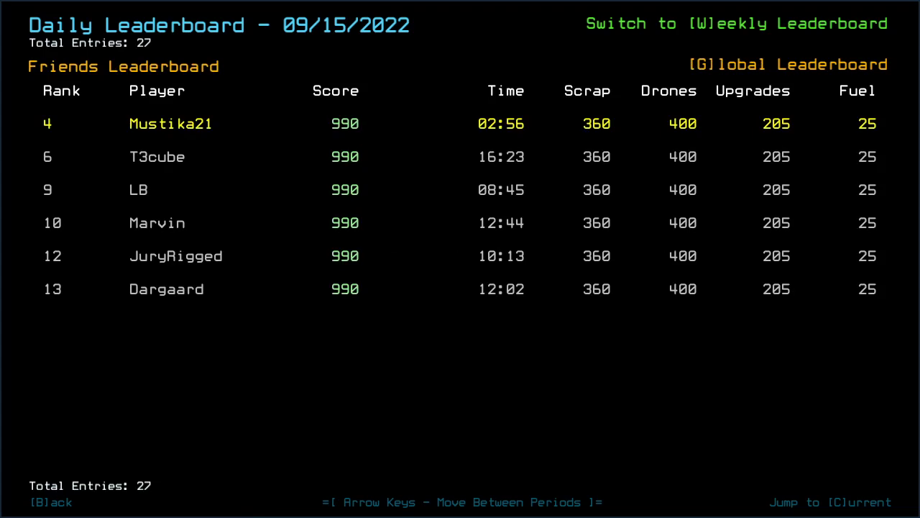
Leave the leaderboard and start the daily challenge, waiting for the ship to dock.
key(b)
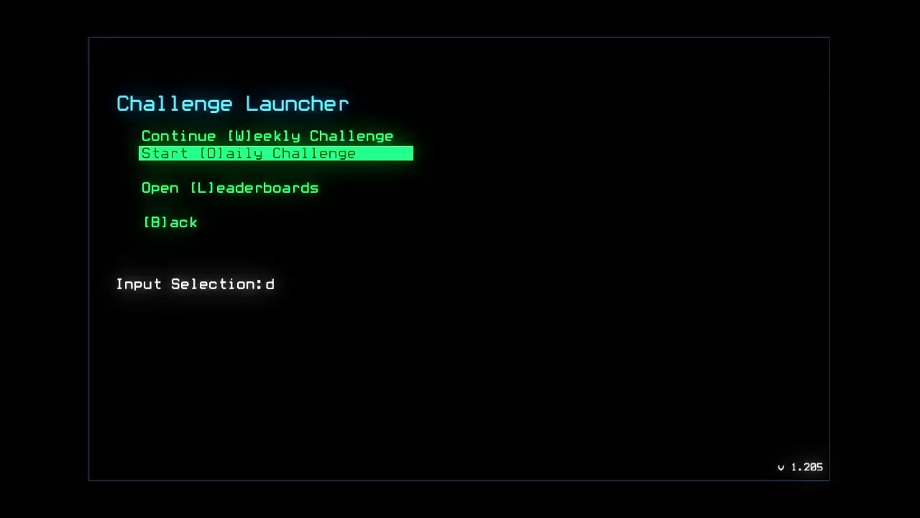
key(d)
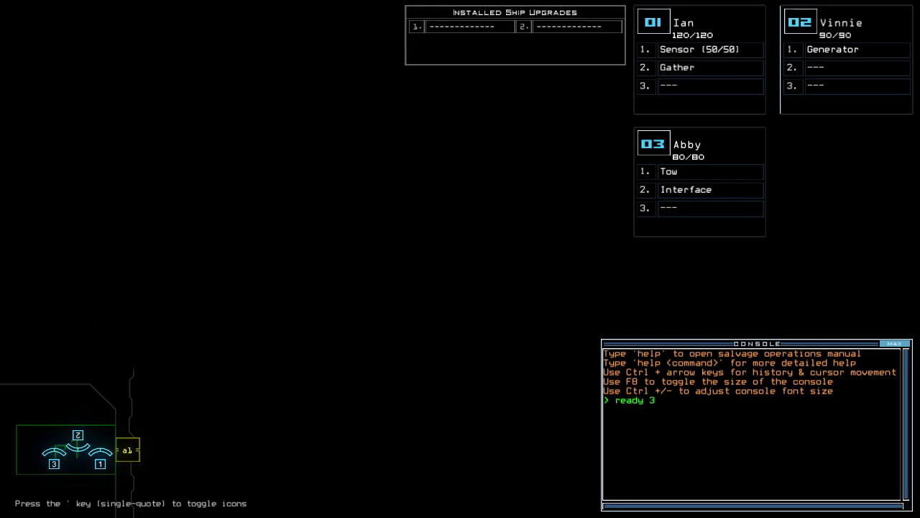
text(ready 3;set 2;sta)
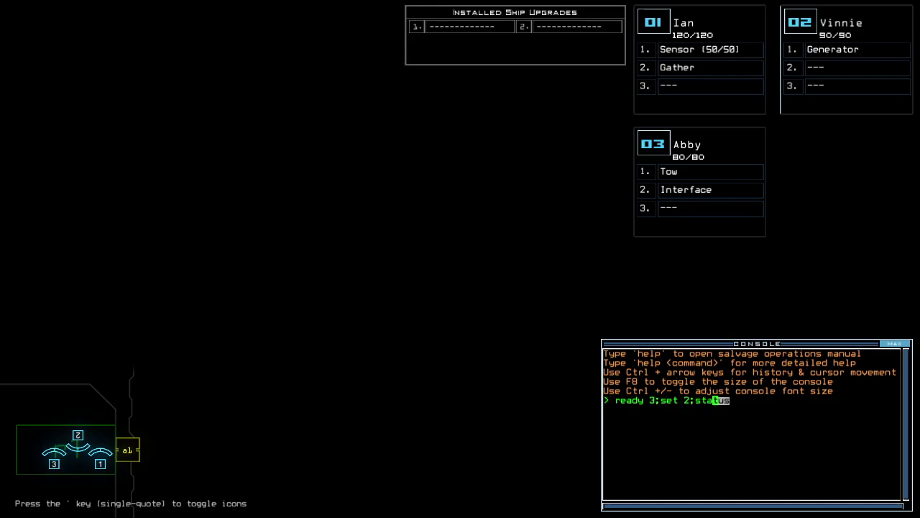
Run 'ready 3;set 2;status' to swap drone upgrades and read the derelict's status.
key(apostrophe)
key(apostrophe)
key(Return)
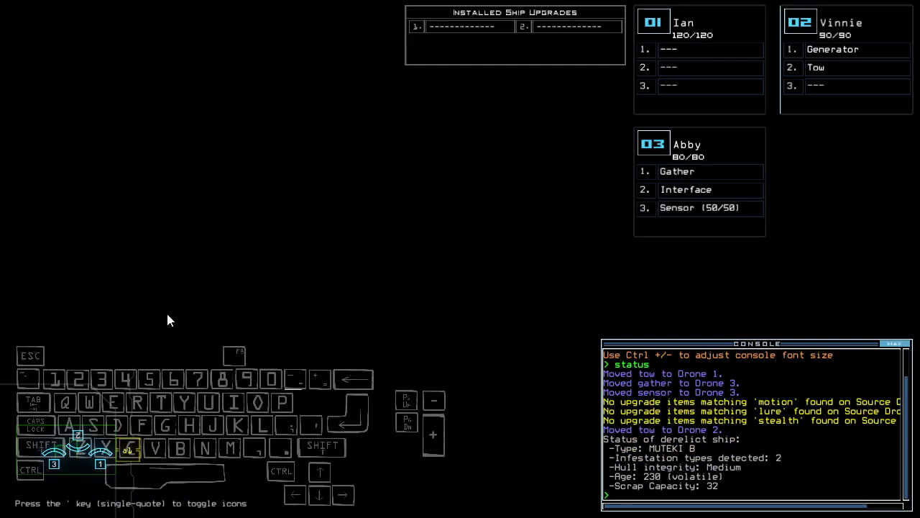
key(Left)
key(Up)
key(Up)
key(Down)
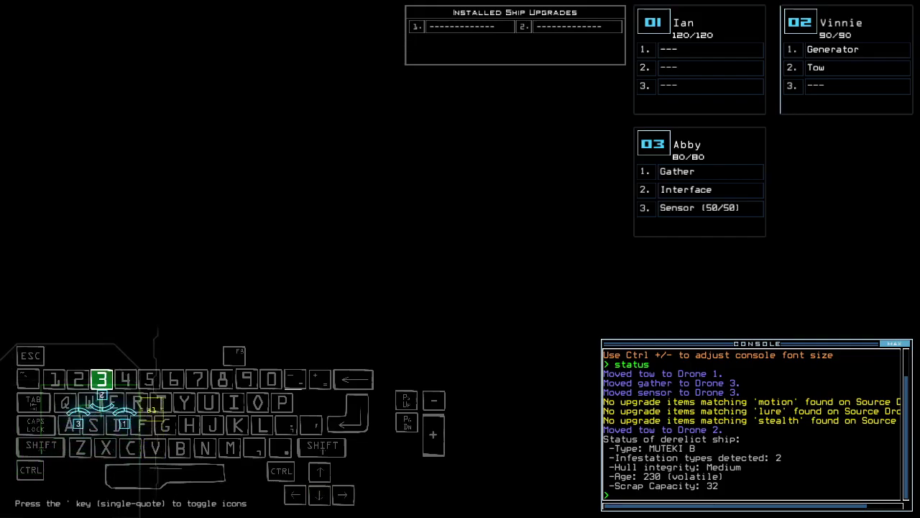
Drop a sensor from Abby using the drone camera.
key(Escape)
key(Up)
key(Right)
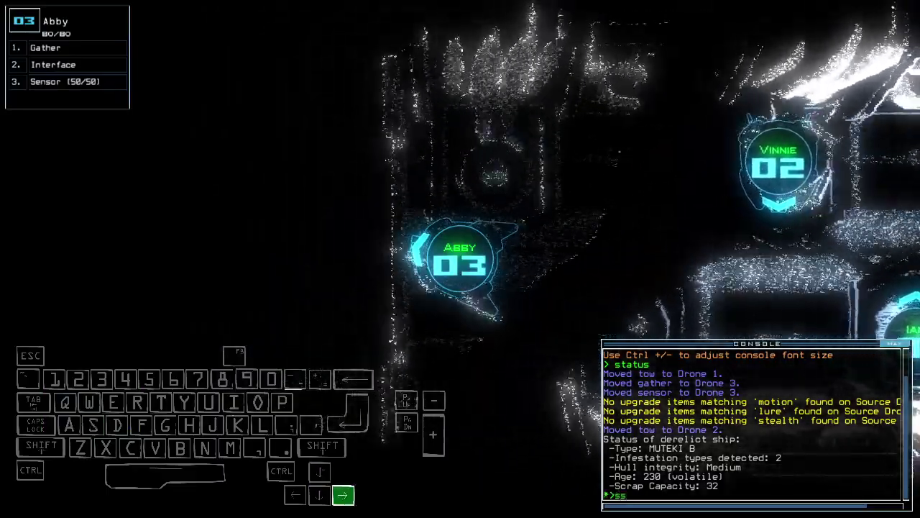
key(Return)
Change the go alias from 'navigate 1 2' to drones 2 3 and save it.
key(F6)
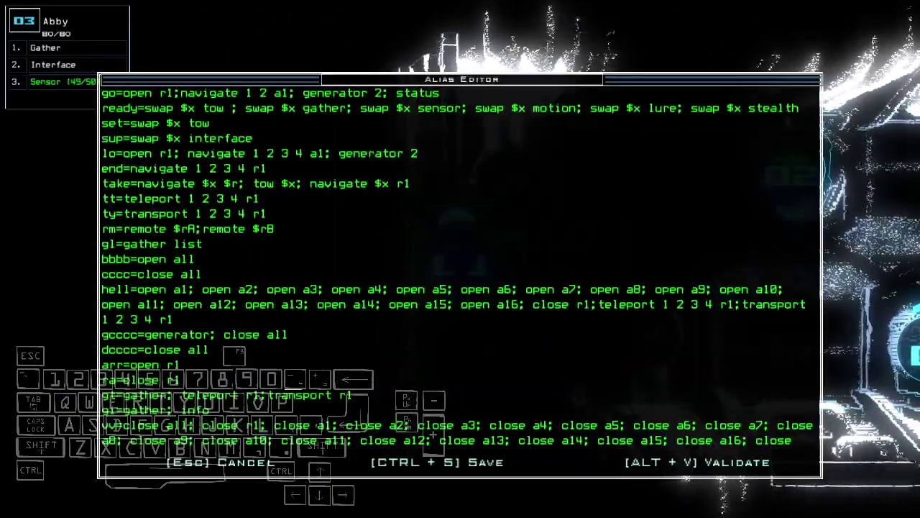
drag(245, 93, 266, 92)
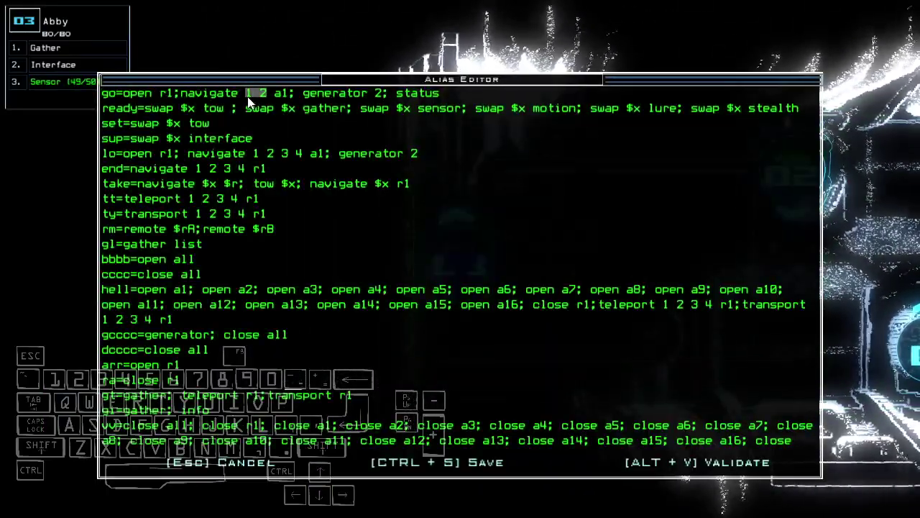
text(2 3)
key(Escape)
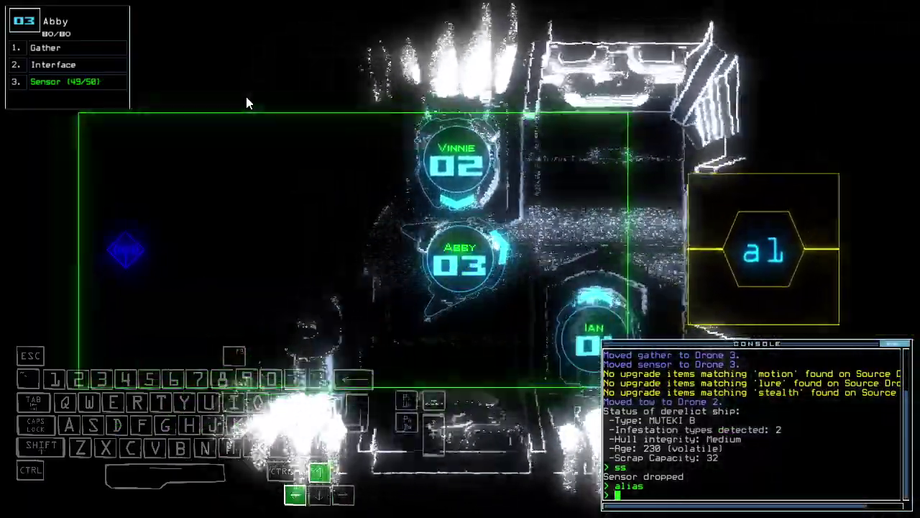
key(1)
key(2)
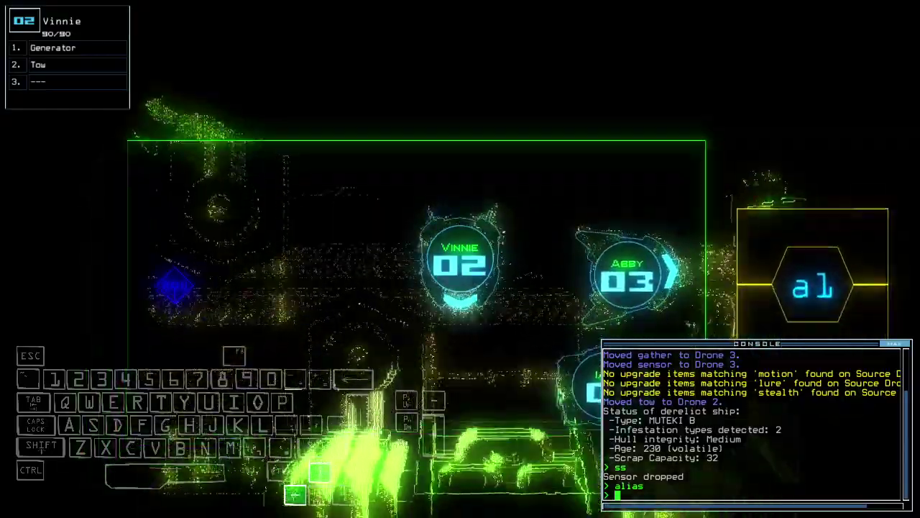
text(3lo)
Start the mission with 'lo', drop a sensor, and gather nearby scrap with Abby.
key(Return)
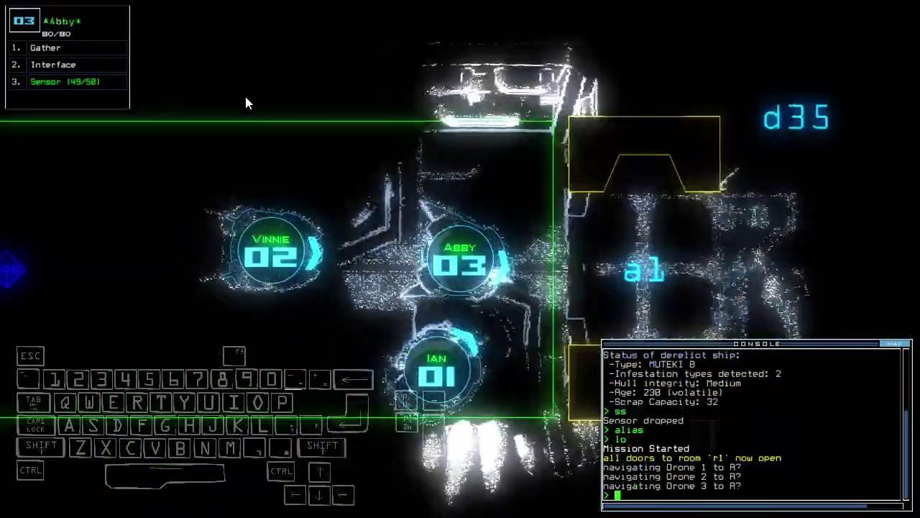
text(ss)
key(Return)
key(Right)
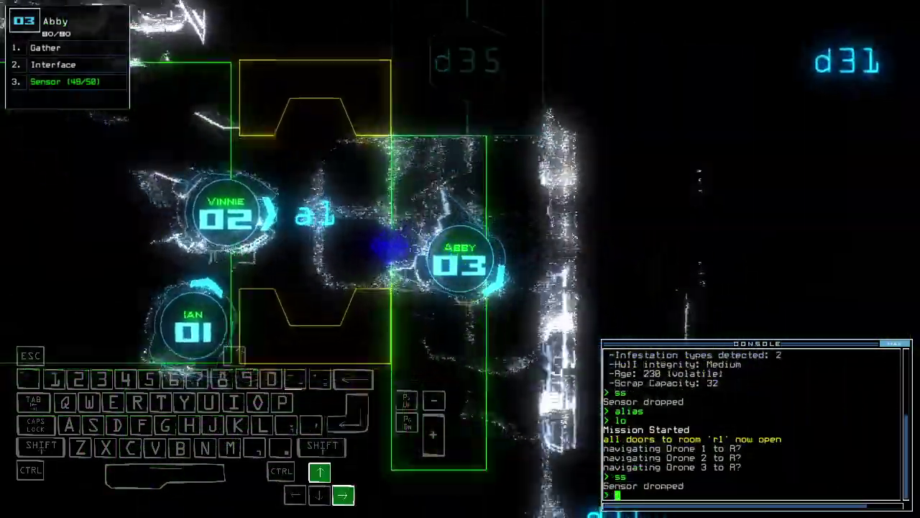
text(g)
key(Return)
key(Up)
key(Left)
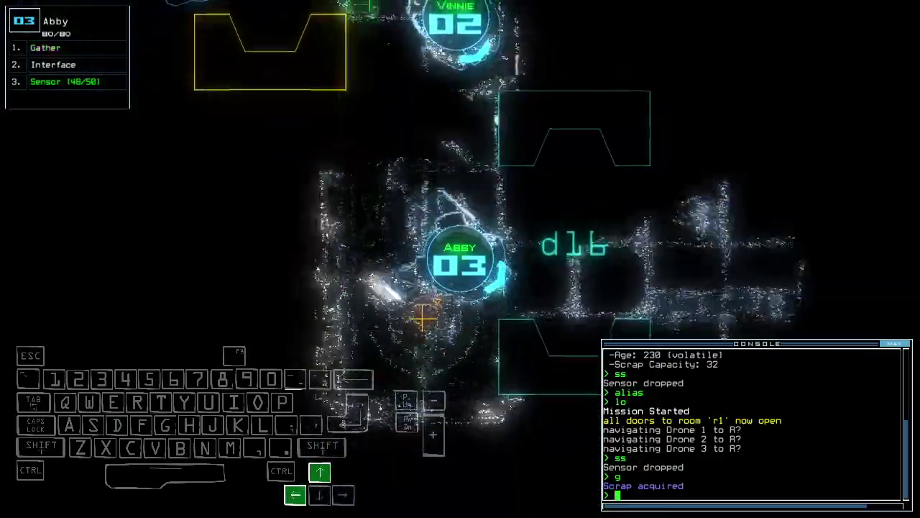
key(Left)
text(ss)
Drop another sensor and activate the generator with 'ge'.
key(Return)
key(Up)
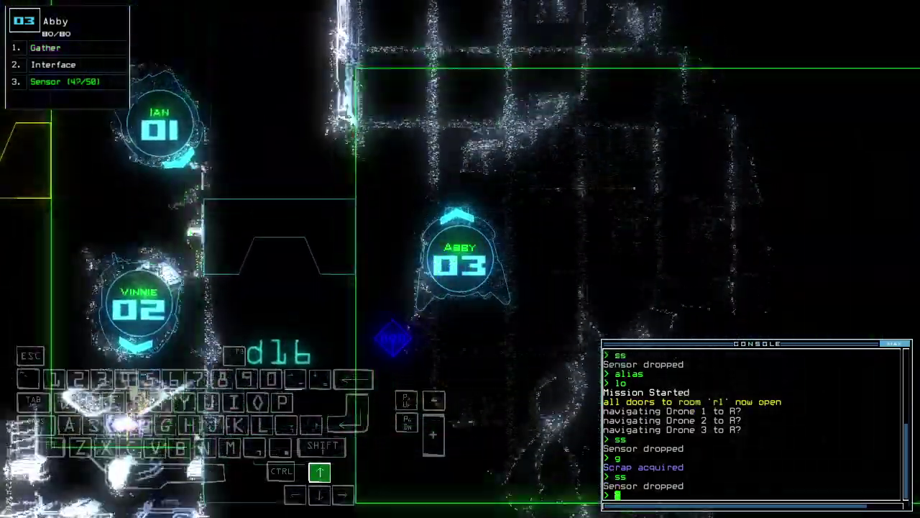
text(ge)
key(Return)
key(space)
key(space)
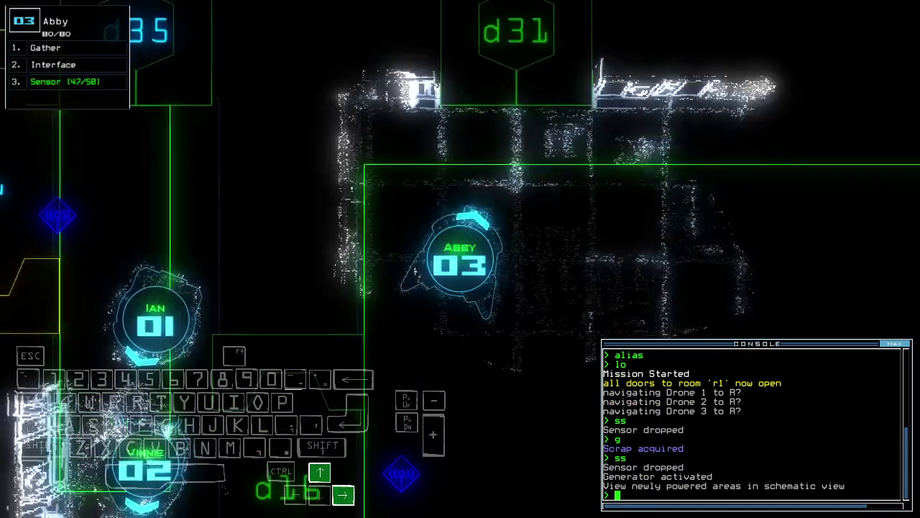
text(d31)
Open door d31, drop a sensor, and open door d15.
key(Return)
text(ss)
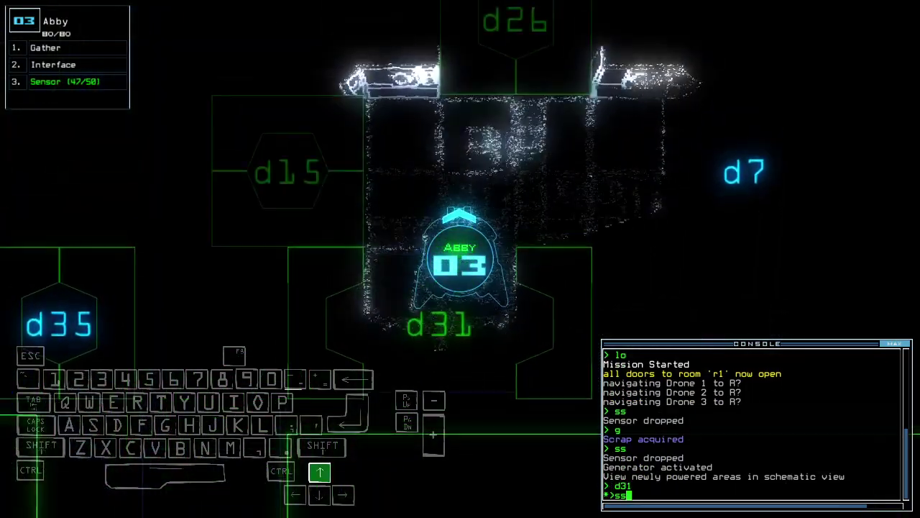
key(Return)
key(space)
text(d15 d15)
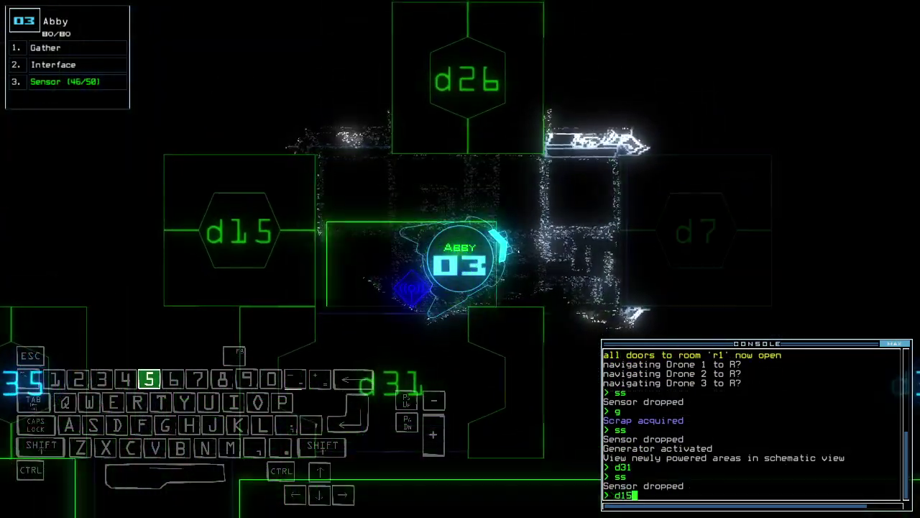
key(Return)
key(space)
key(space)
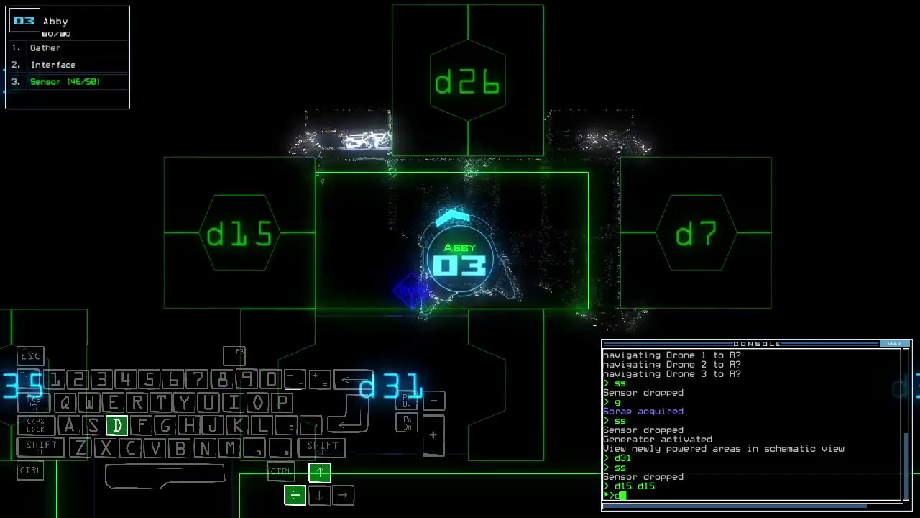
text(d15)
key(Return)
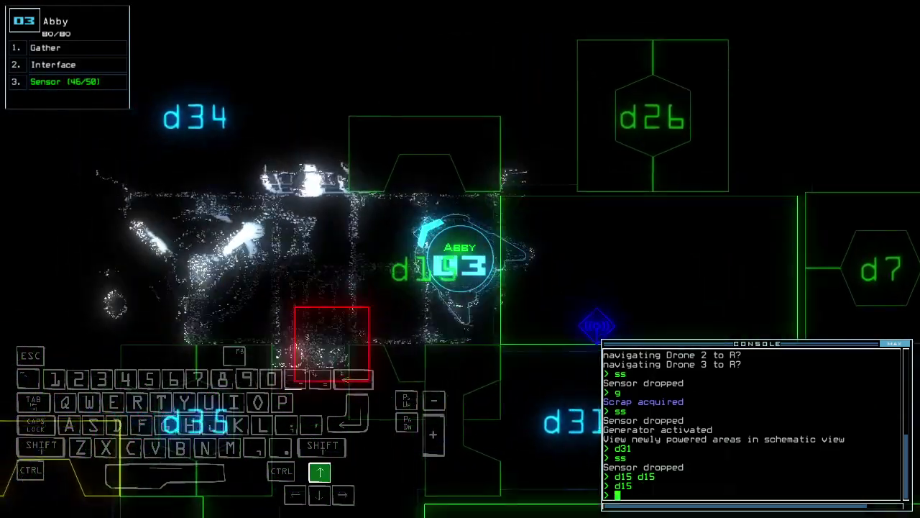
text(g)
Gather more scrap and drop a sensor that triggers in r6.
key(Return)
text(ss)
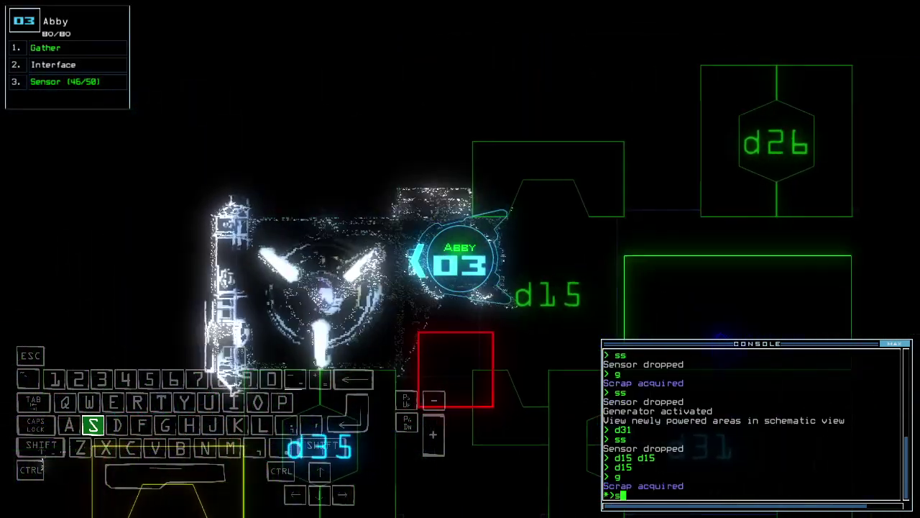
key(Return)
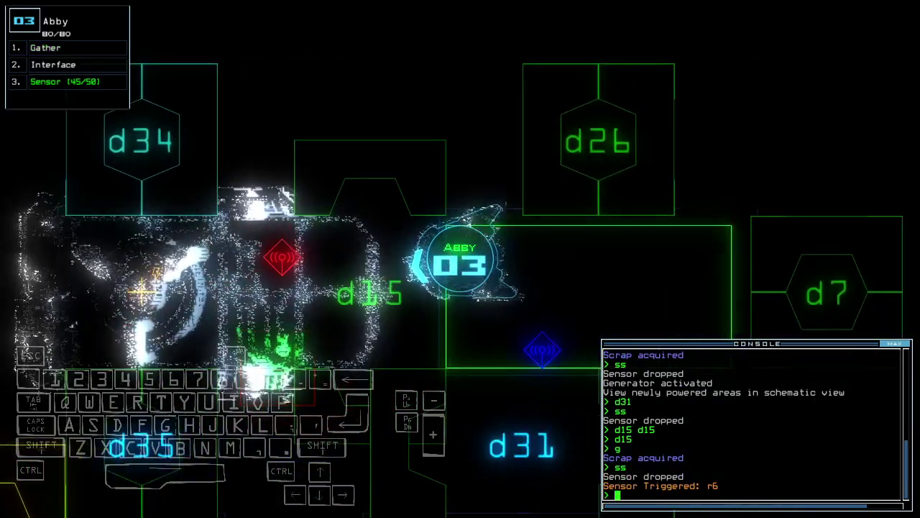
key(Up)
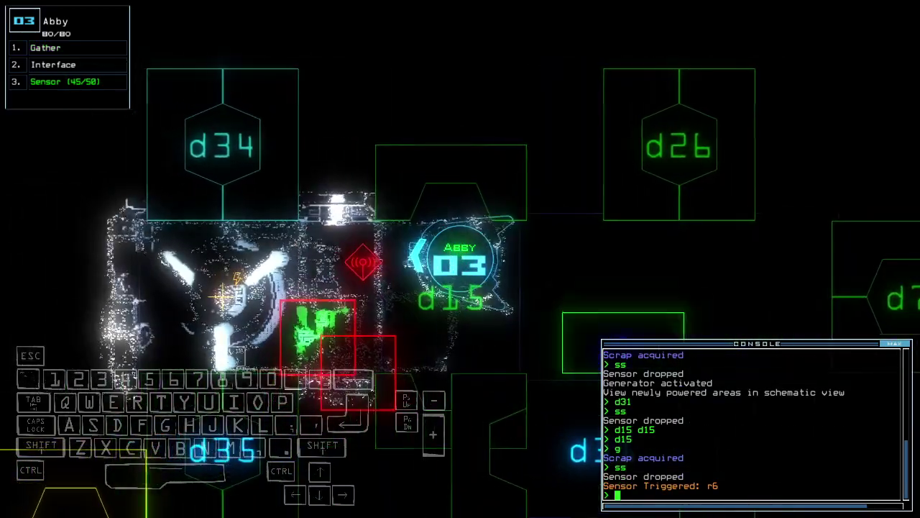
key(space)
key(space)
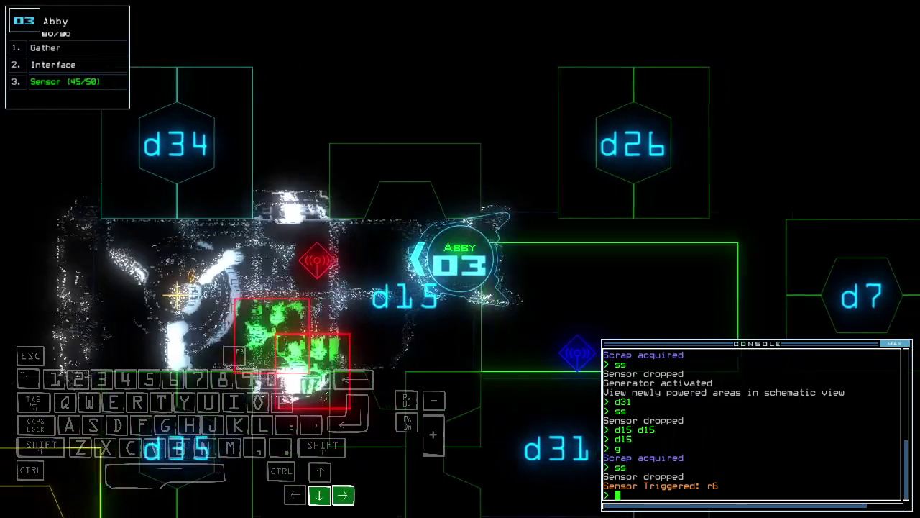
key(Left)
Check the derelict ship's status.
key(space)
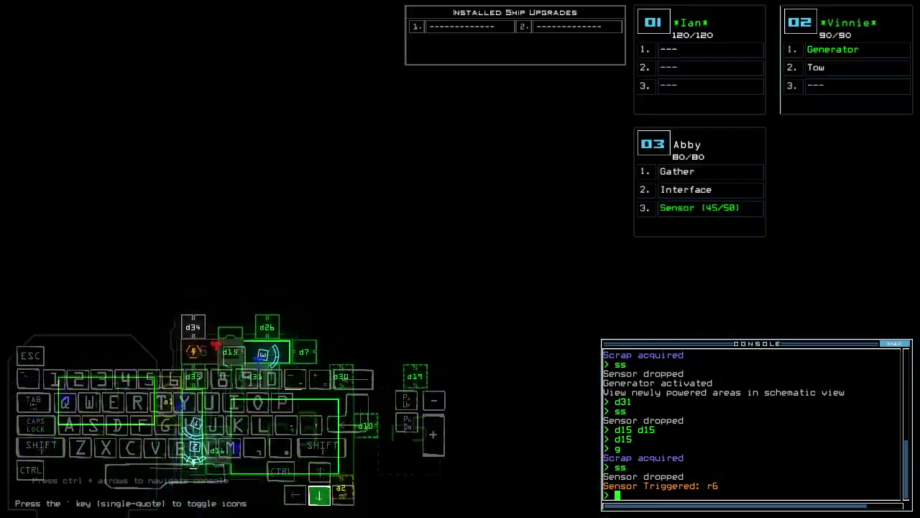
key(space)
key(Up)
key(Up)
key(Up)
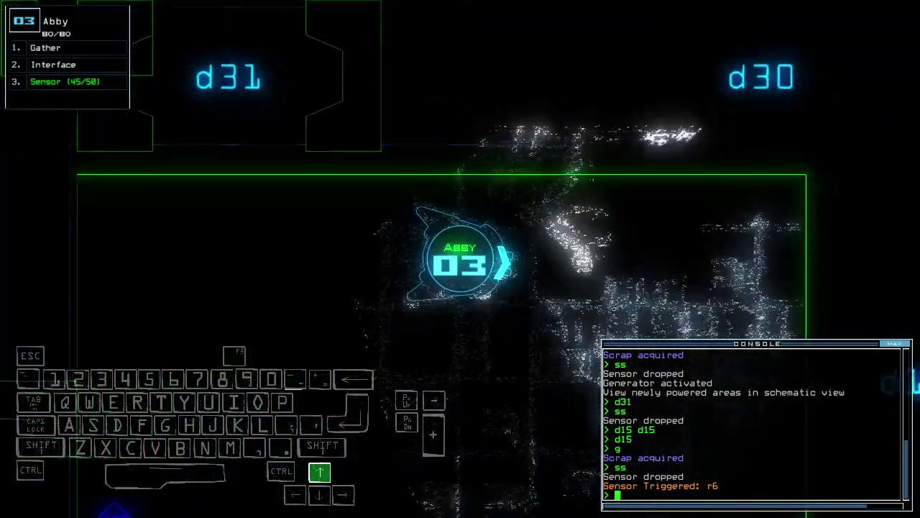
text(status)
key(Return)
key(space)
key(space)
text(d30 d30)
Open door d30 and drop a sensor.
key(Return)
key(space)
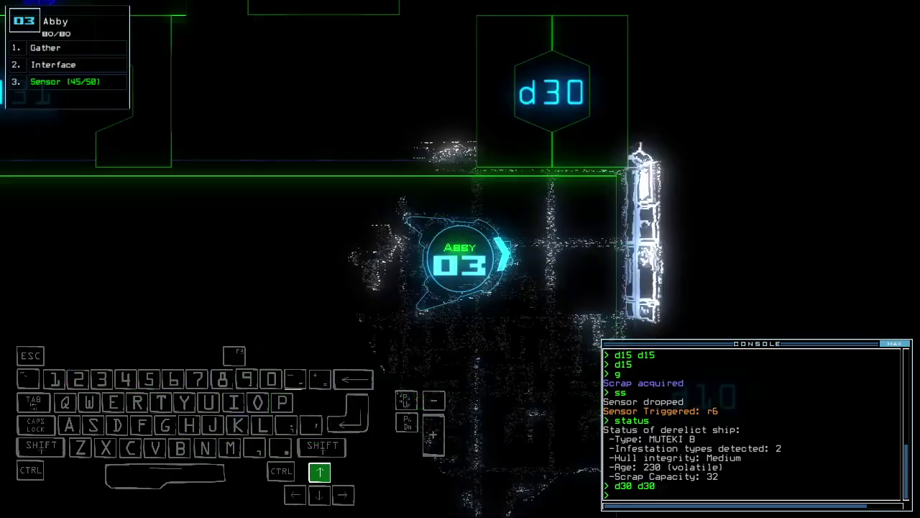
text(d30)
key(Return)
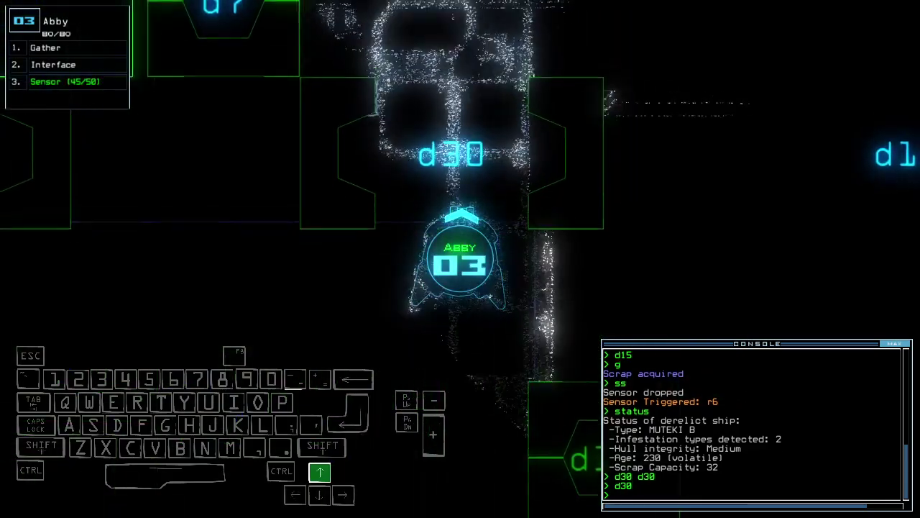
text(ss)
key(Return)
key(Up)
key(Up)
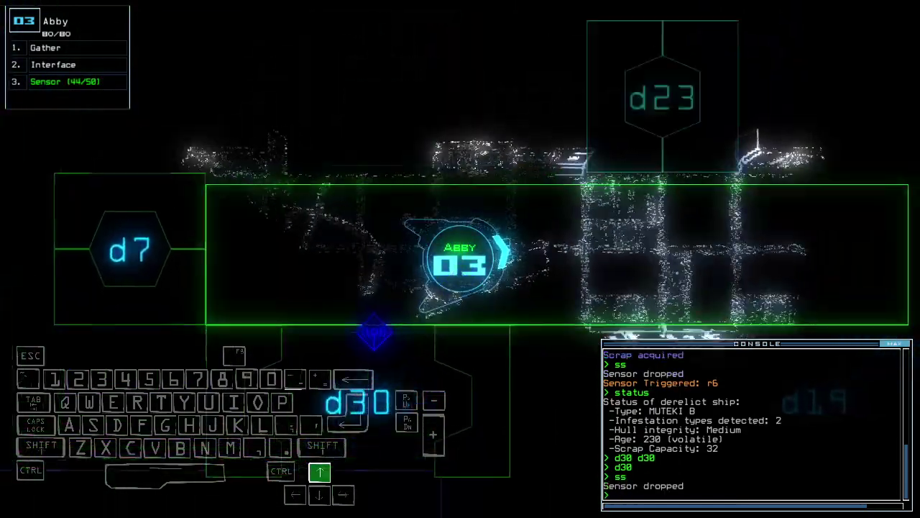
key(space)
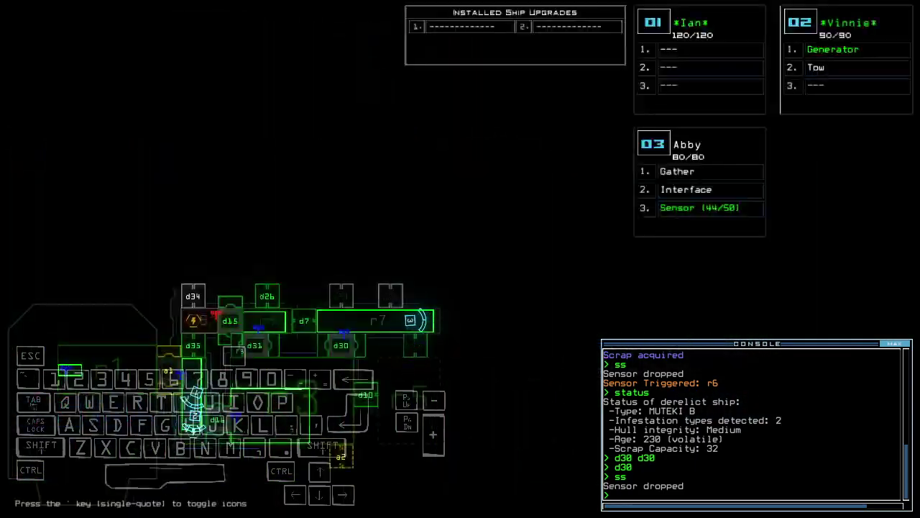
key(space)
text(d19)
Open door d19 for drone 03 and leave a sensor behind.
key(Return)
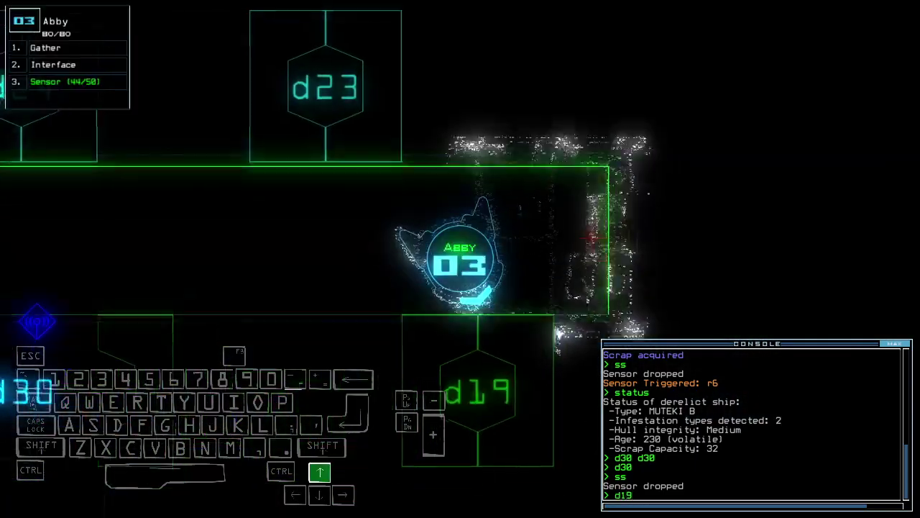
text(ss)
key(Return)
key(Up)
key(Left)
Drive drone 03 to door d10, open it, and move through.
key(Up)
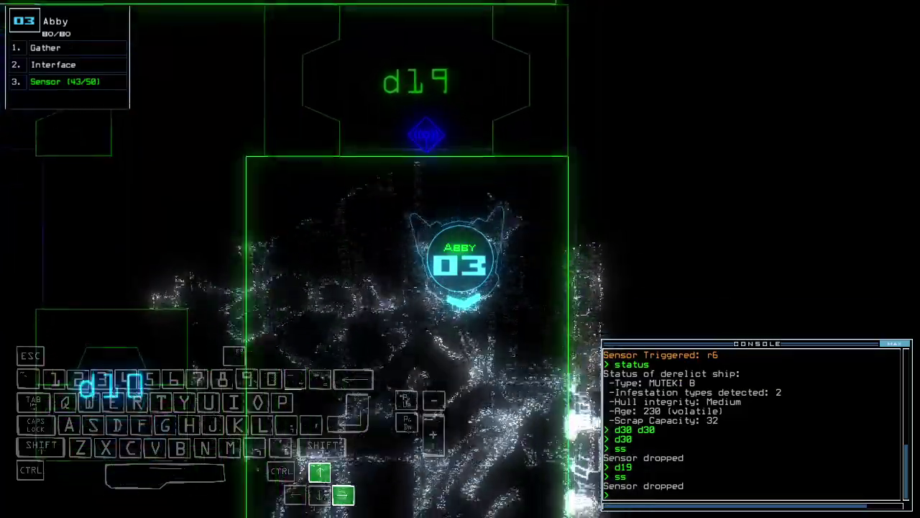
key(Down)
key(Right)
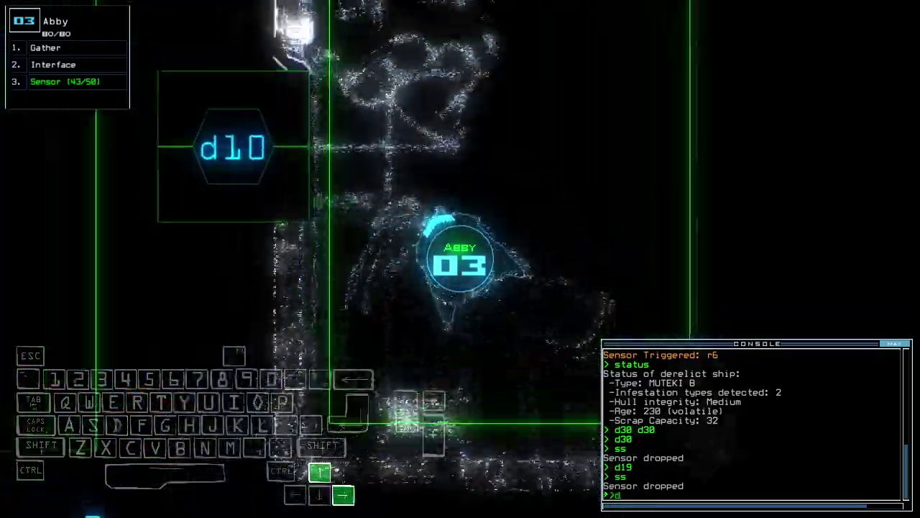
text(d10)
key(Return)
key(Up)
key(Up)
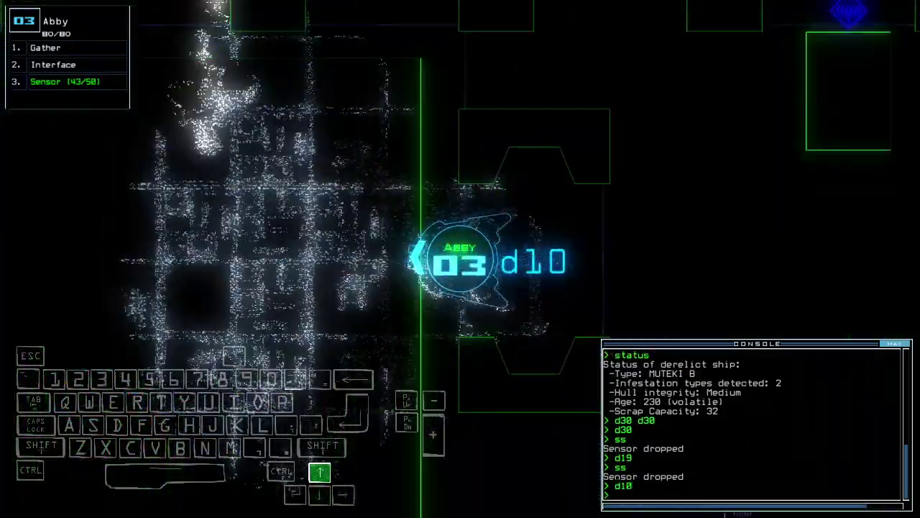
text(cccc)
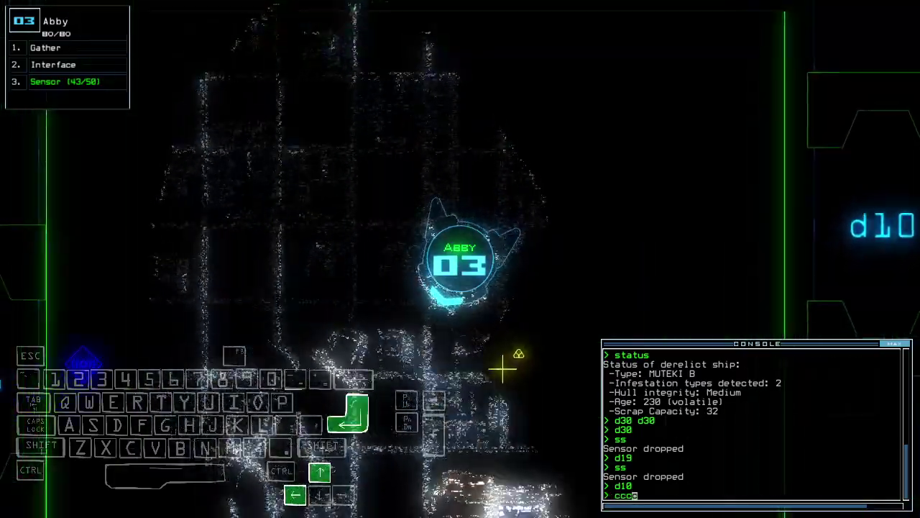
Close the surrounding doors with 'cccc', gather scrap, and scan nearby rooms with 'rv'.
key(Return)
text(g)
key(Return)
text(rv)
key(Return)
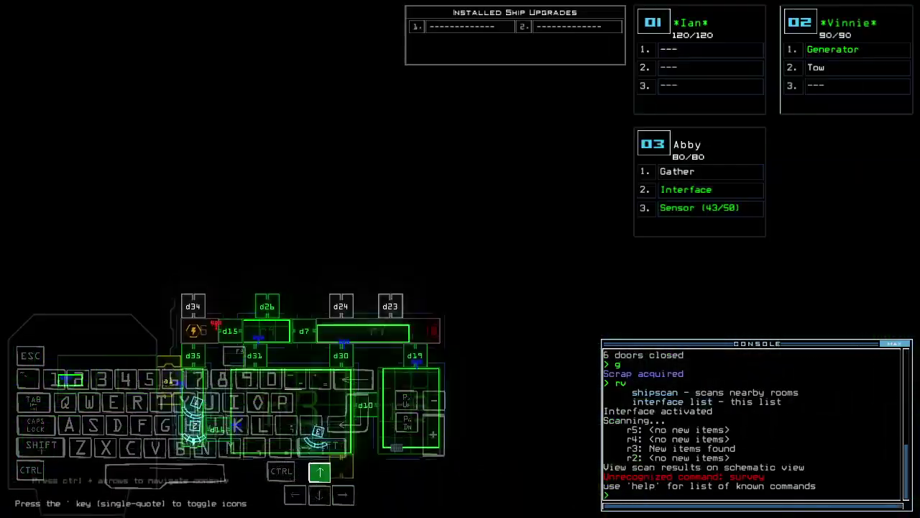
text(f)
key(Return)
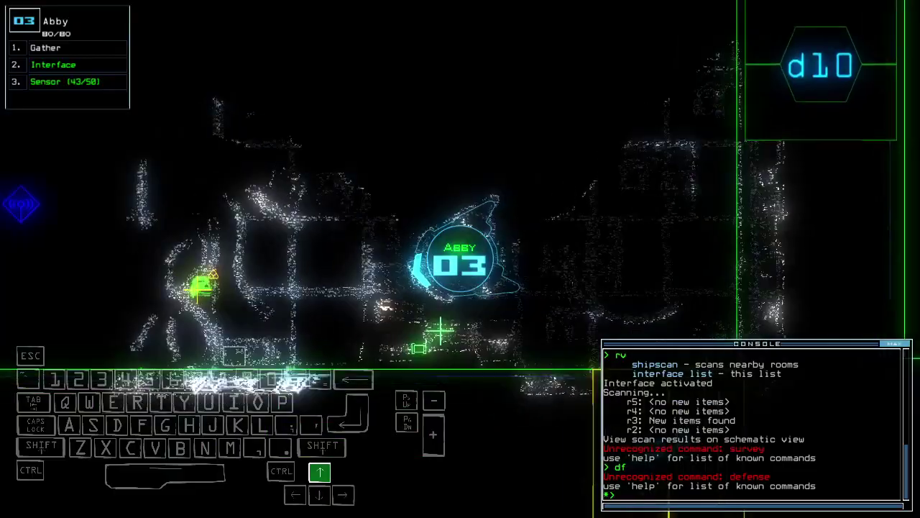
key(Up)
Disable the interface module, gather scrap, and open doors d16 and d35.
key(Escape)
text(g)
key(Return)
text(d16)
key(Return)
key(space)
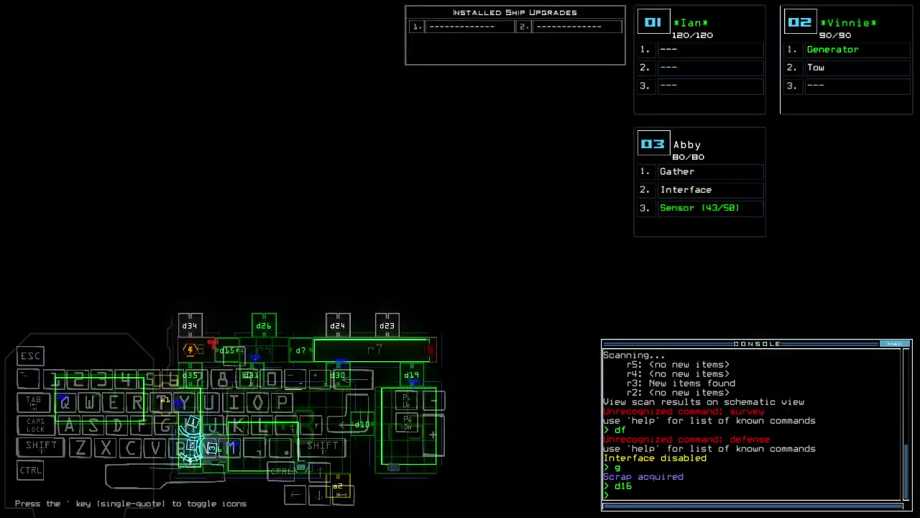
text(35)
key(Return)
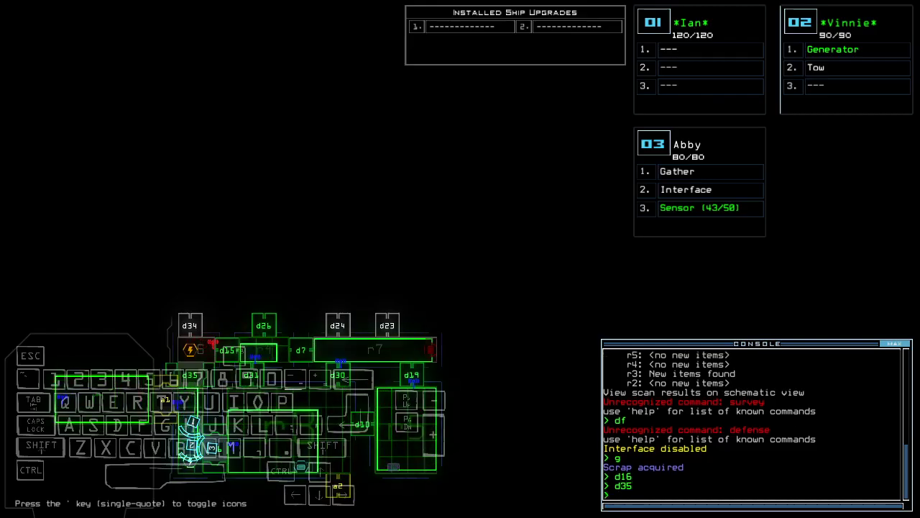
key(space)
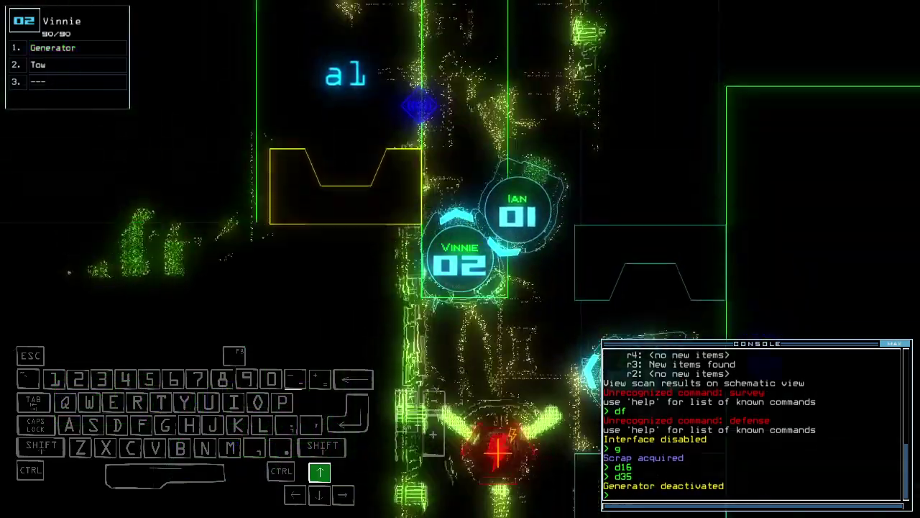
Move drones 01 and 02 through the ship toward the generator.
key(1)
key(2)
key(Up)
key(Up)
key(Up)
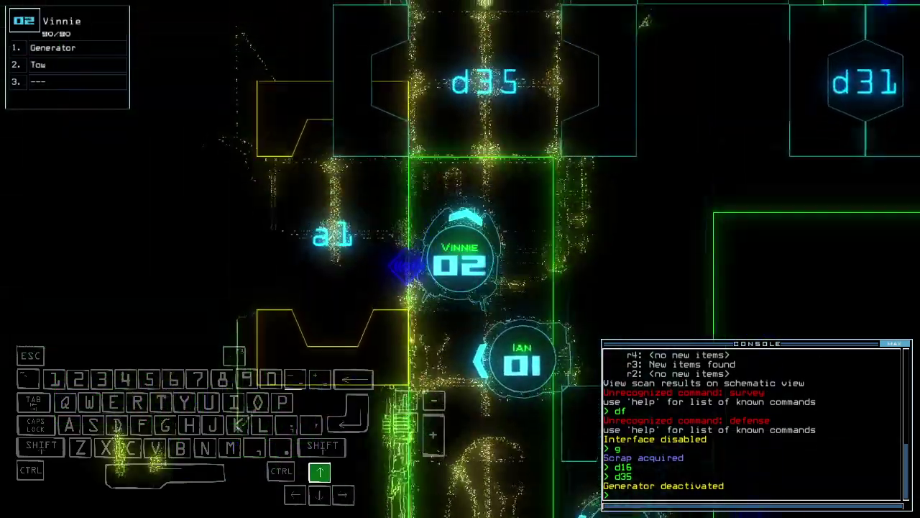
key(Up)
key(Left)
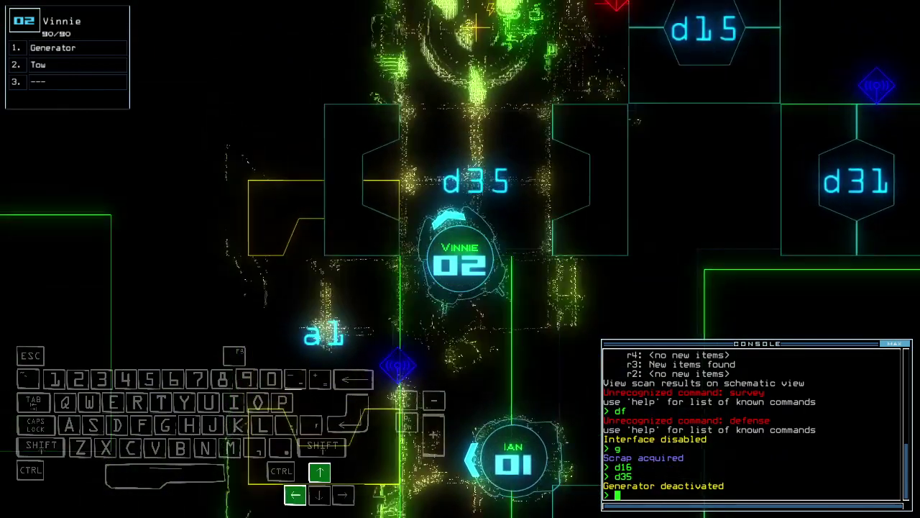
key(space)
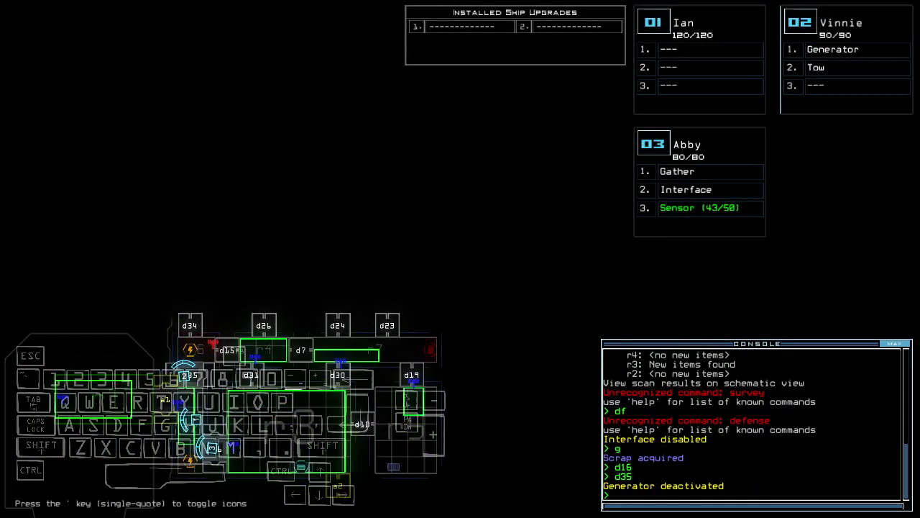
key(space)
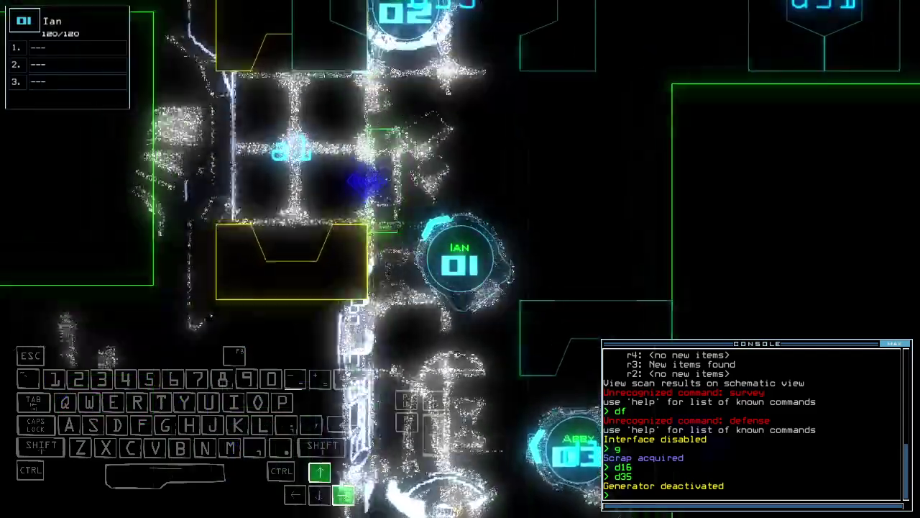
key(Left)
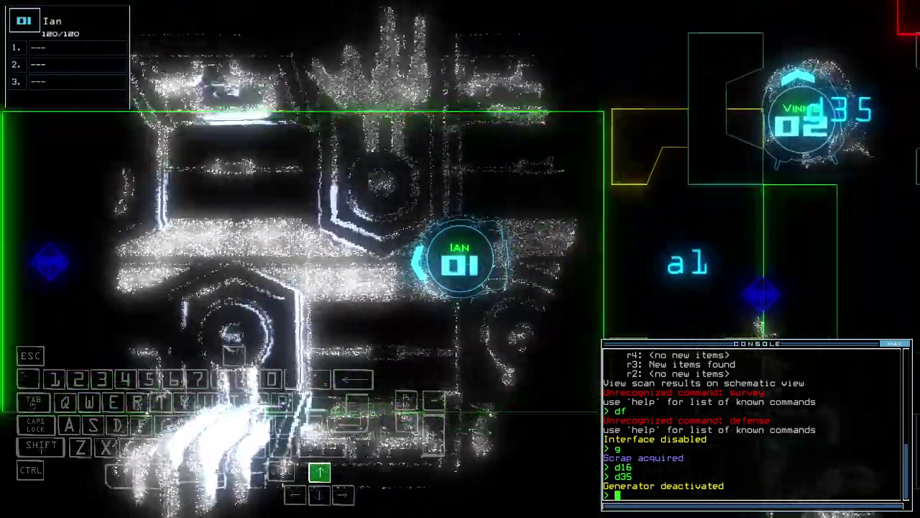
key(space)
text(2)
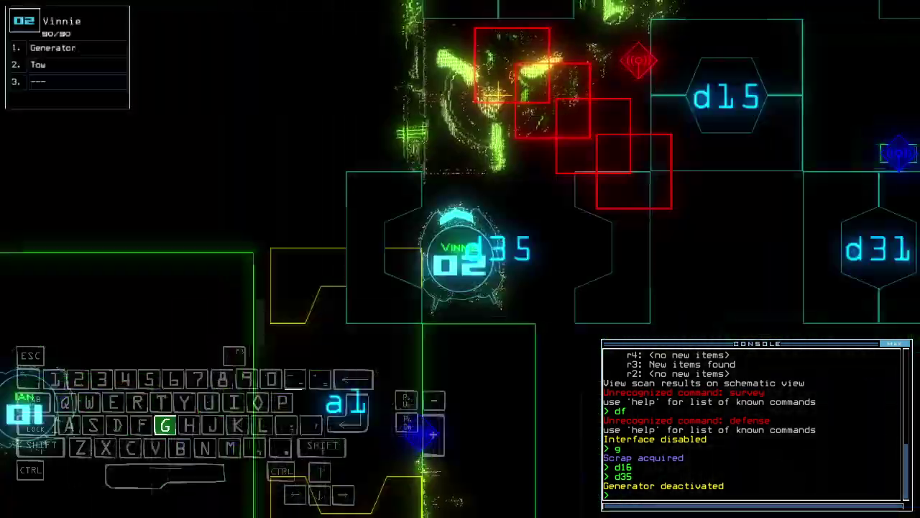
text(ge)
Power the generator to open 11 doors, then close three, leaving d16 blocked.
key(Tab)
text(;bb)
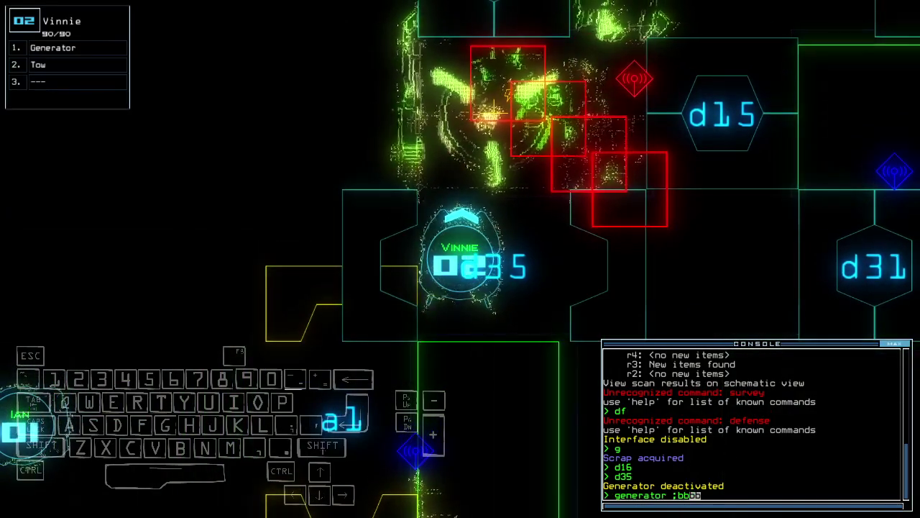
text(bb)
key(Return)
text(ge)
key(Tab)
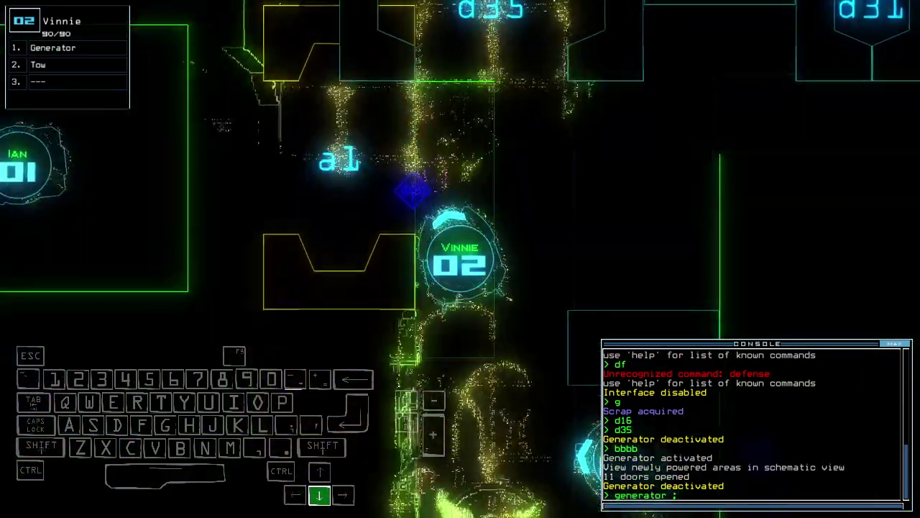
text(;cccc)
key(Return)
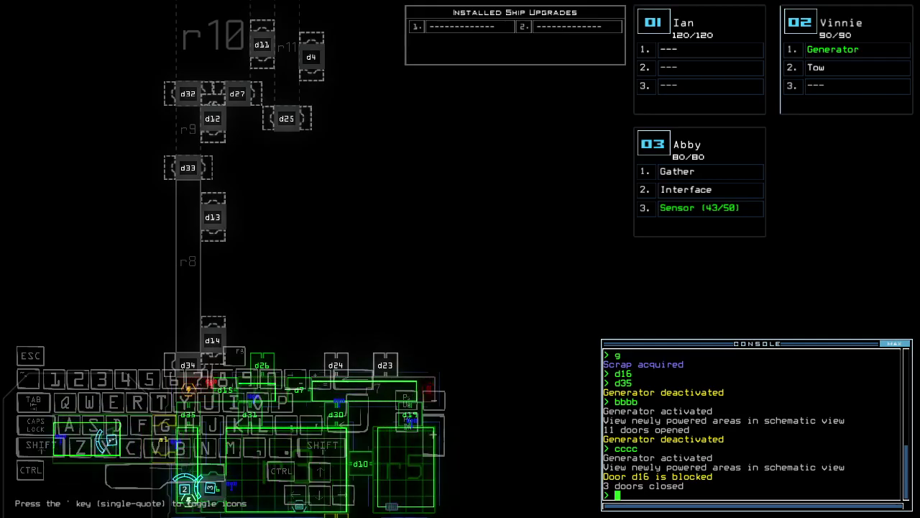
Follow drone 03 and open doors d31 and d26.
key(space)
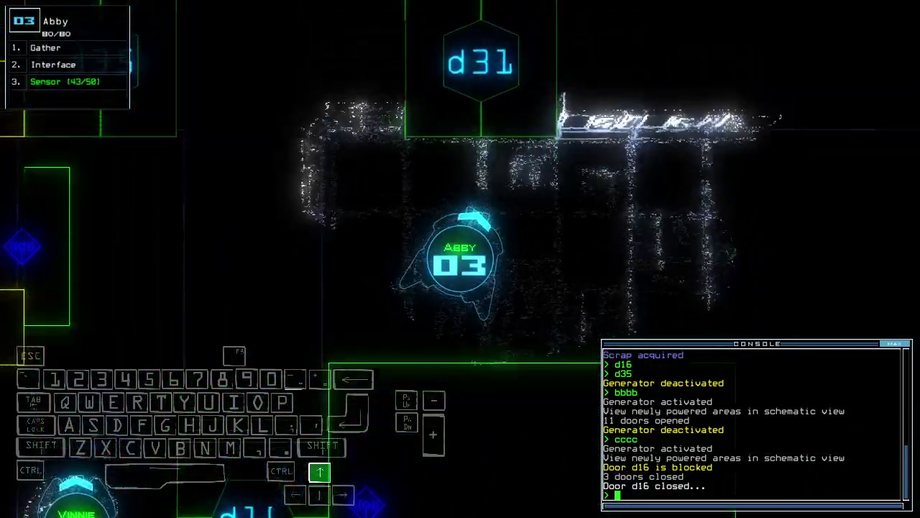
text(d31)
key(Return)
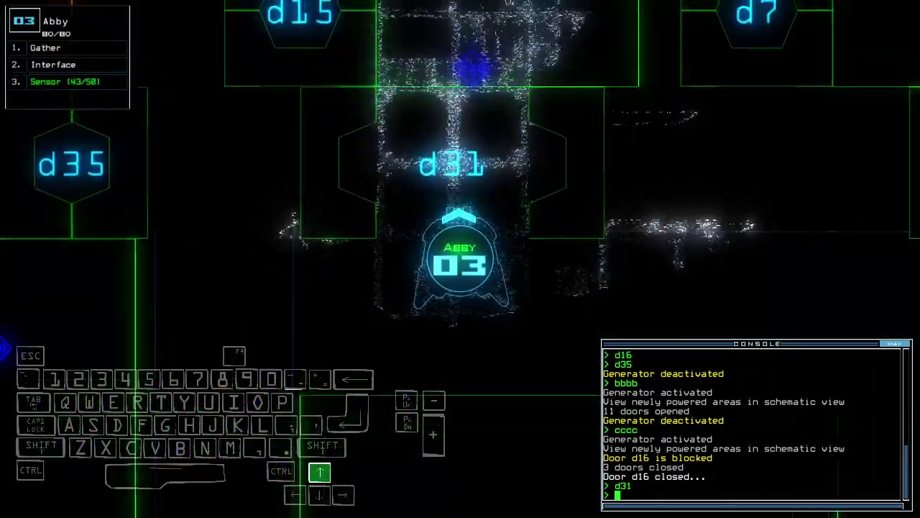
text(d26 d26)
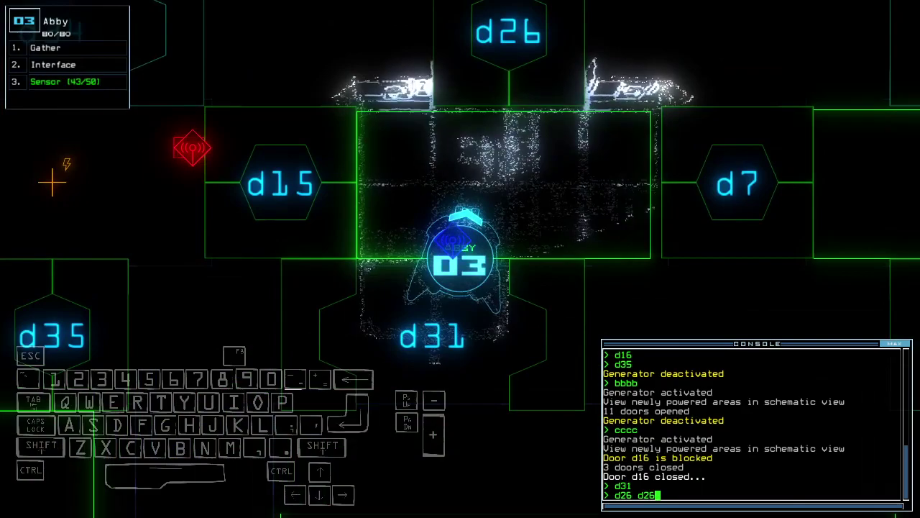
key(Return)
key(Return)
key(Return)
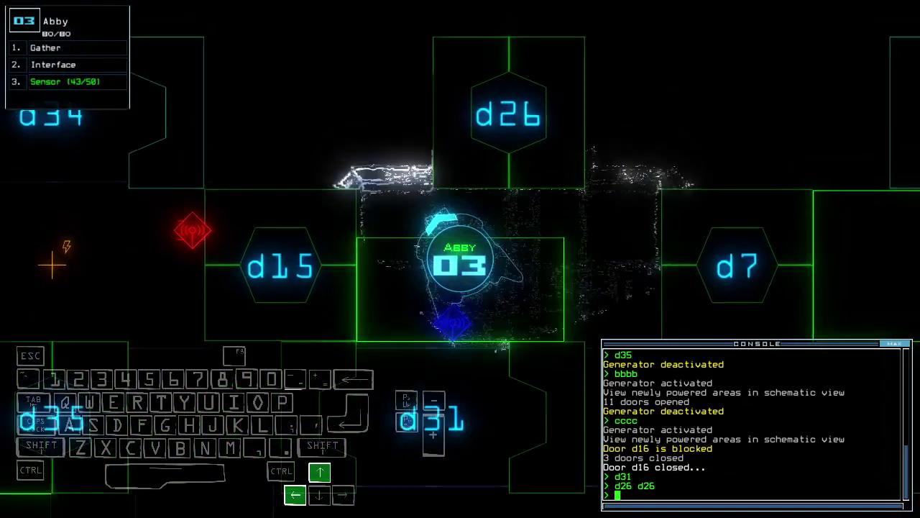
key(Return)
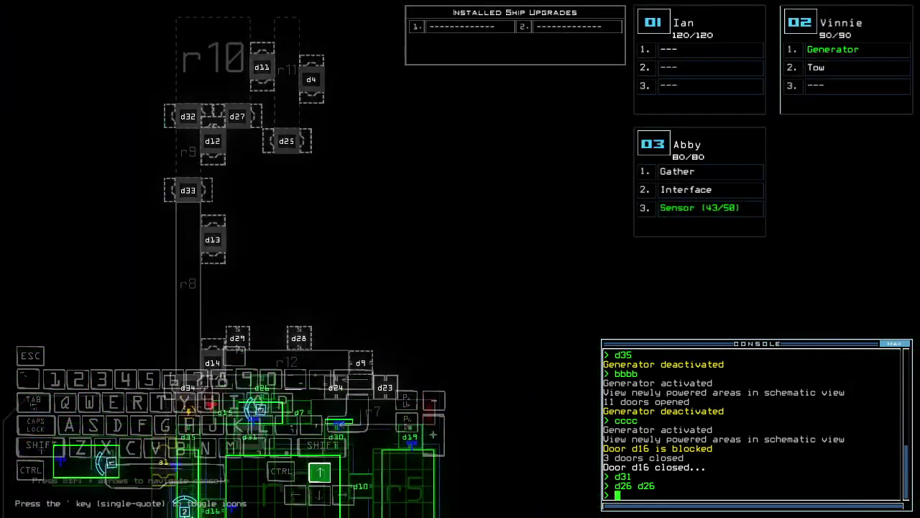
key(Return)
text(d26)
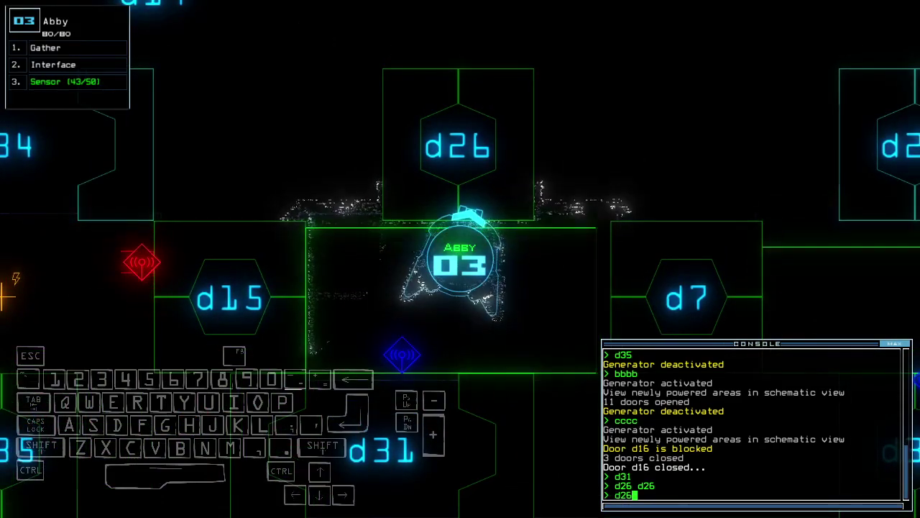
text(ss)
Drop a sensor that triggers in r3, resend d26, and read mission time 00:02:01.
key(Return)
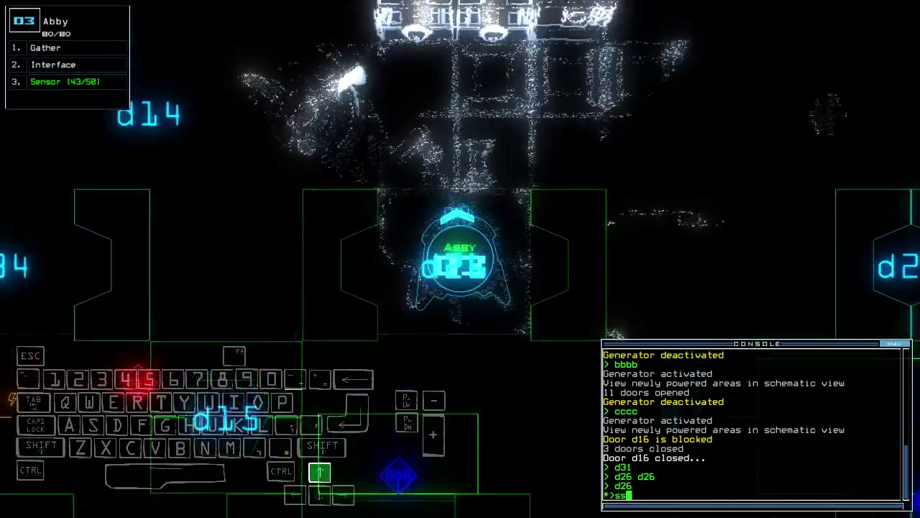
key(Down)
key(Down)
key(Tab)
text(d26)
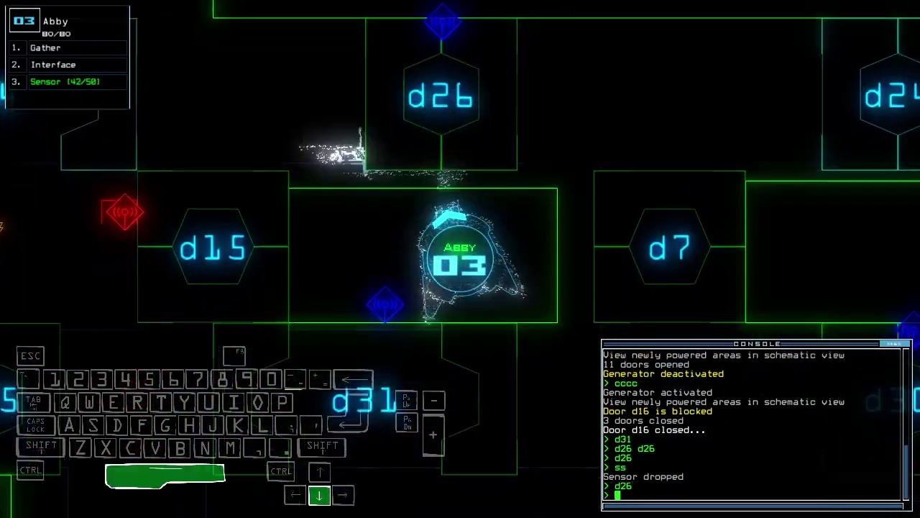
key(Return)
text(te)
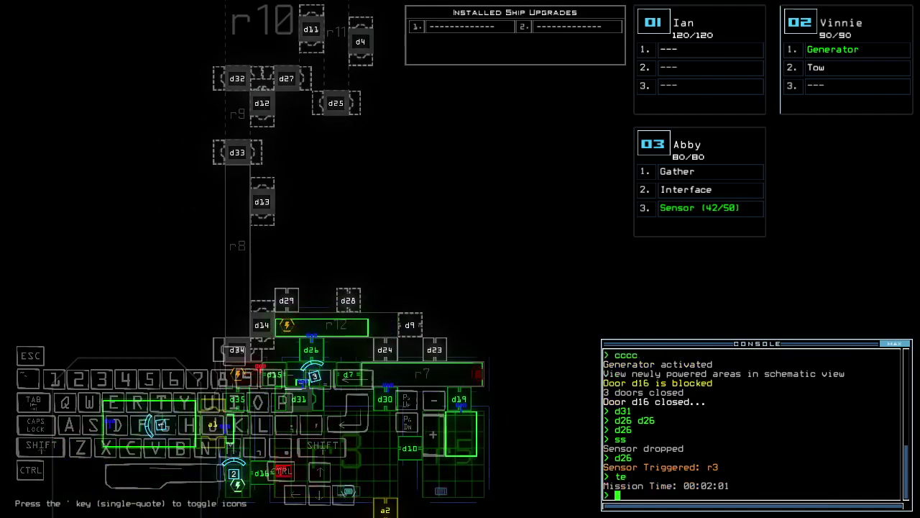
Vent room r3 to space with 'vacuum r3 a2' and reopen door d31.
key(Tab)
key(Tab)
text(va)
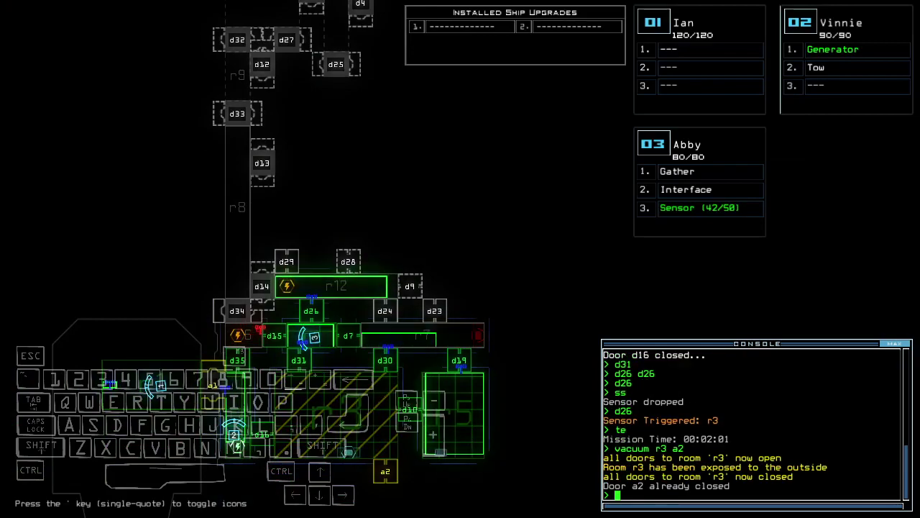
text(3)
key(Up)
key(Return)
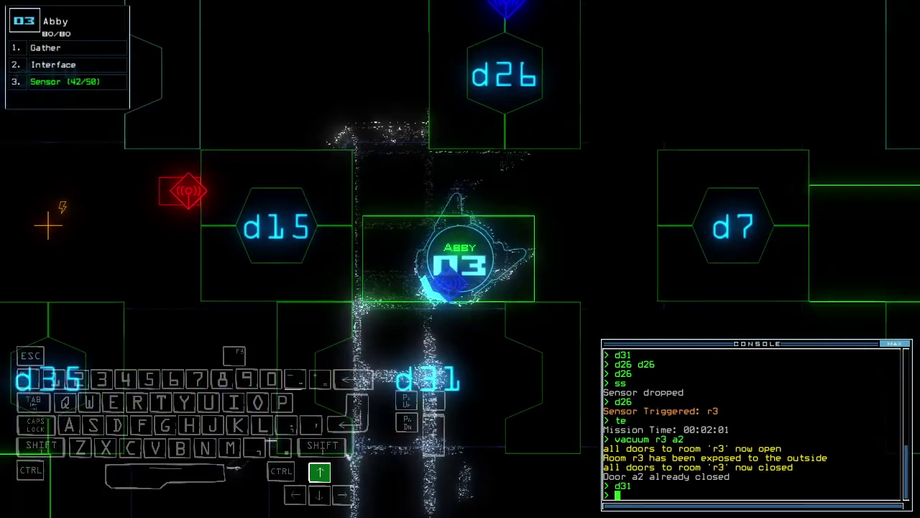
text(ss)
Drop another sensor from Abby, leaving 41 of 50.
key(Return)
key(Tab)
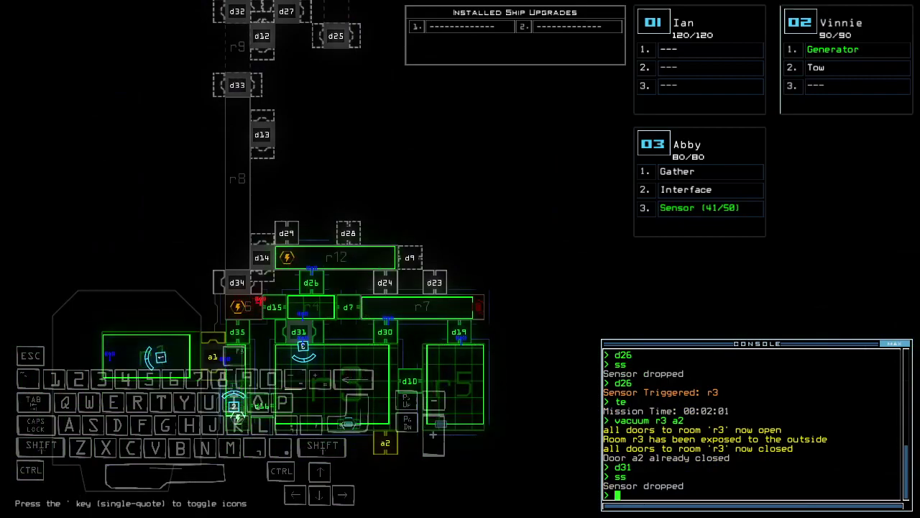
key(Tab)
key(Tab)
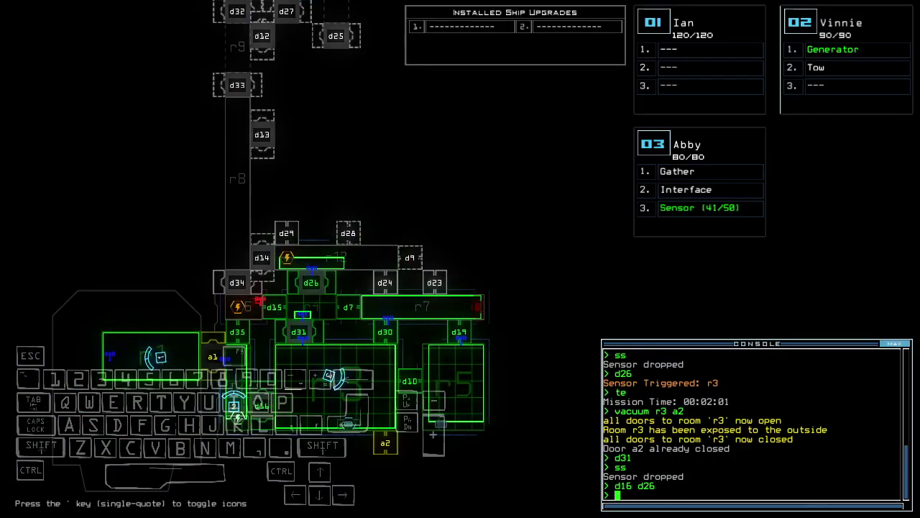
Move Vinnie and restart the generator, closing six doors.
key(Tab)
key(Up)
key(Left)
text(generator ;)
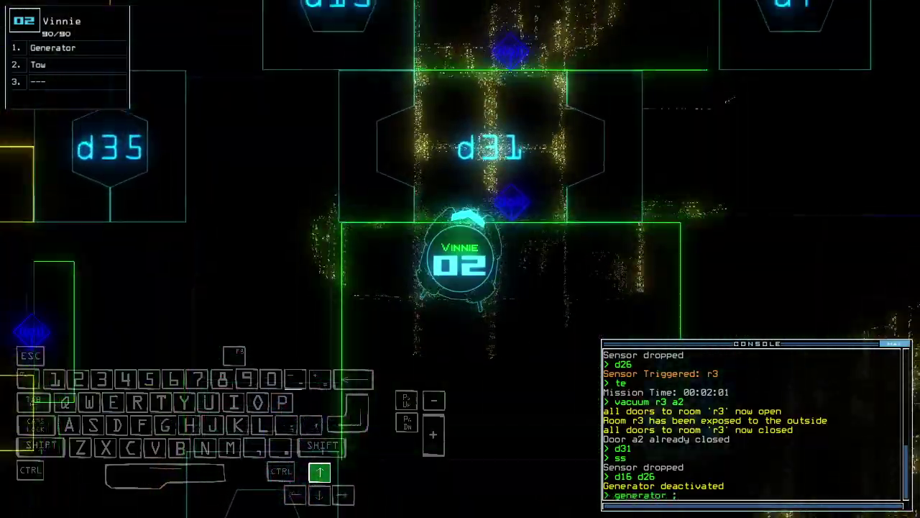
key(Up)
text(cc)
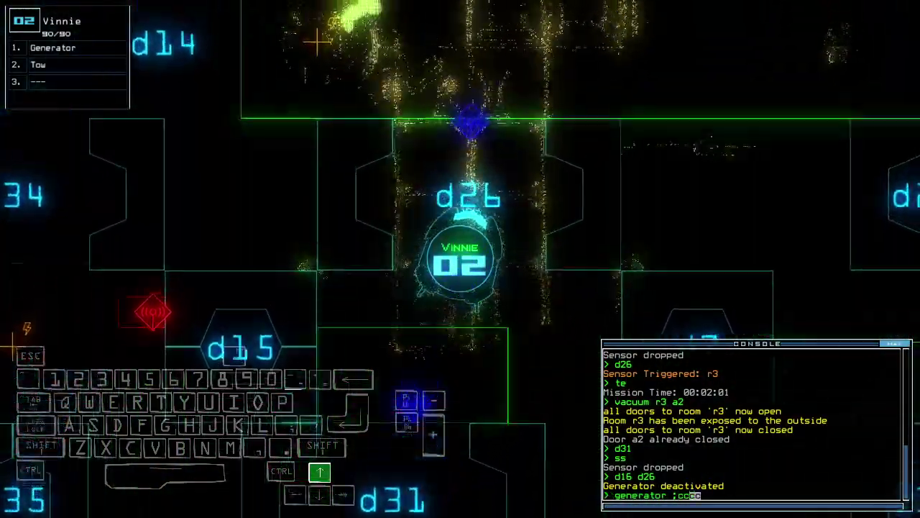
text(cc)
key(Return)
key(Tab)
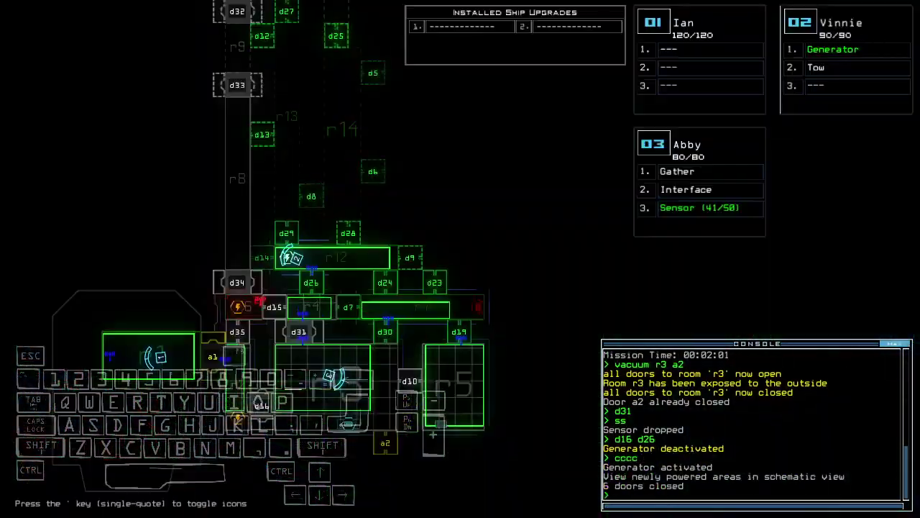
Take control of drone 03, open door d26, and drive through it.
key(Up)
key(3)
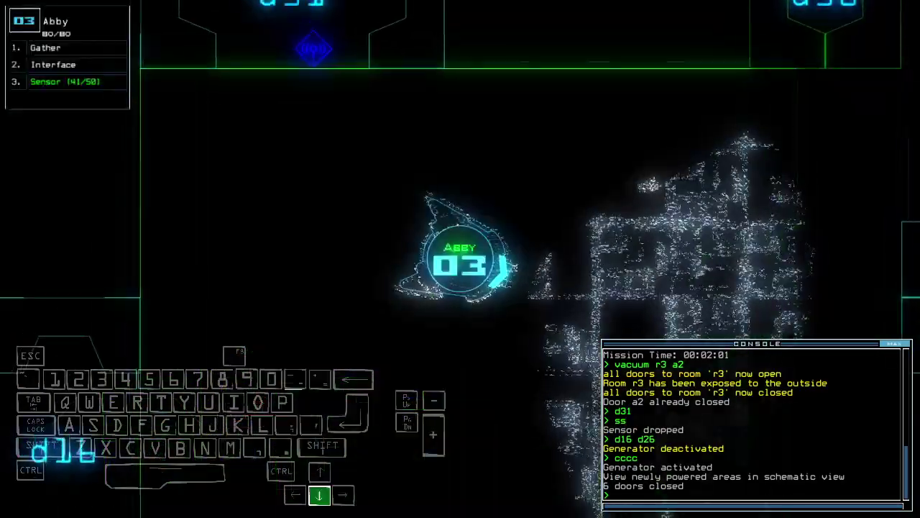
key(Up)
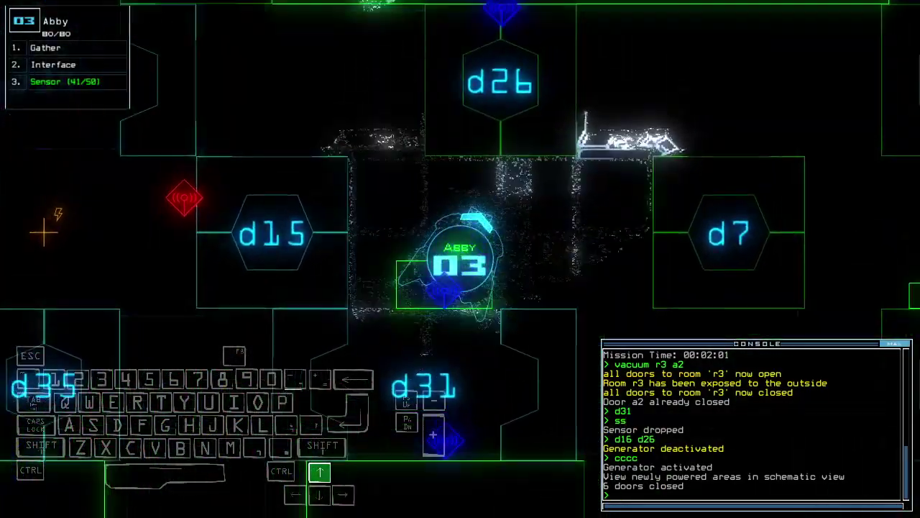
text(3)
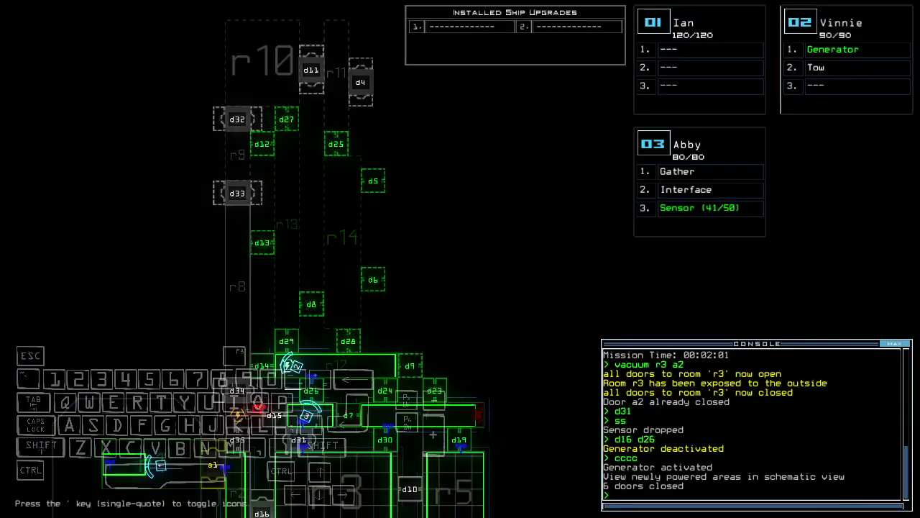
text(3d26)
key(Return)
key(Up)
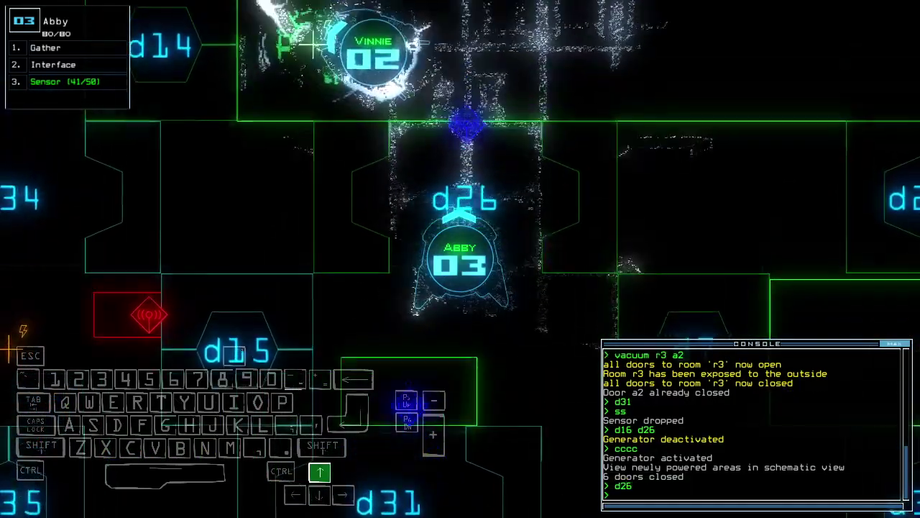
key(Up)
Steer Abby past d26 and gather the scrap there.
key(Right)
key(Up)
text(g)
key(Return)
key(3)
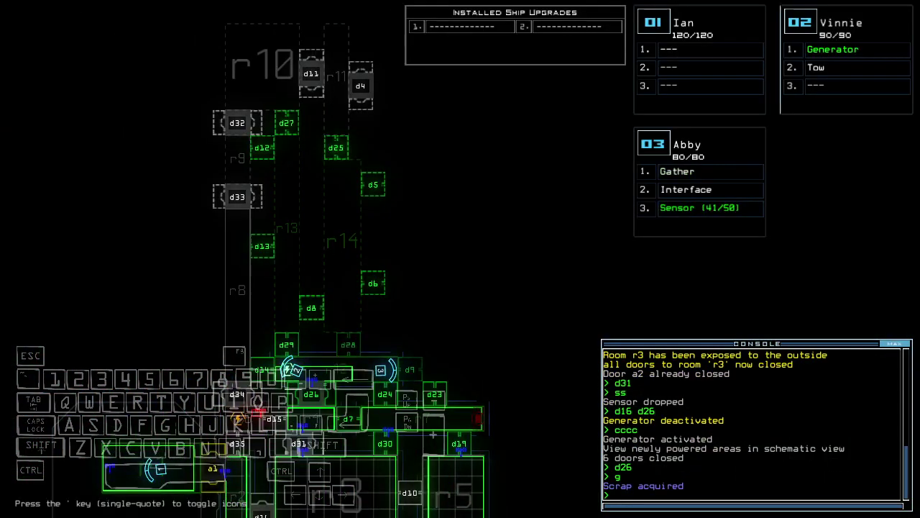
Open door d9, drive drone 03 through, and drop a sensor.
key(Return)
text(333d9)
key(Return)
key(Up)
key(Right)
text(ss)
key(Return)
key(3)
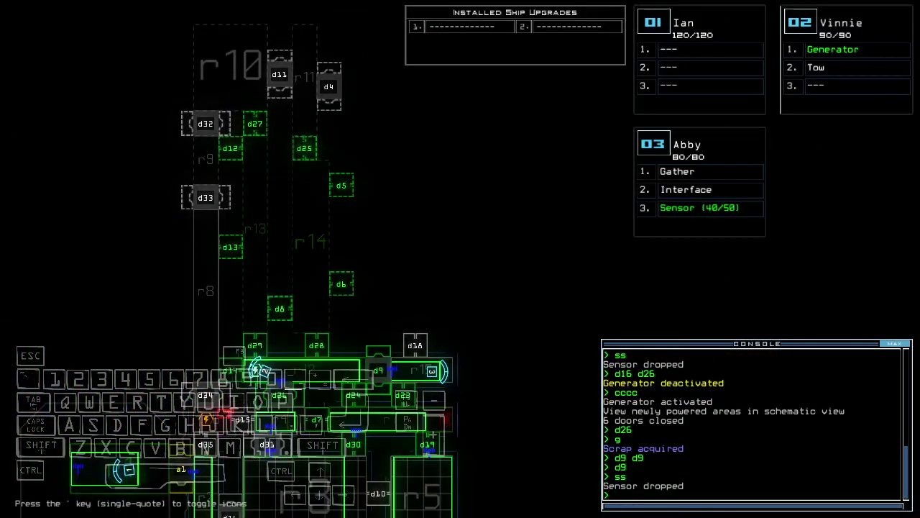
Drive drone 03 through the room and open door d28.
key(Left)
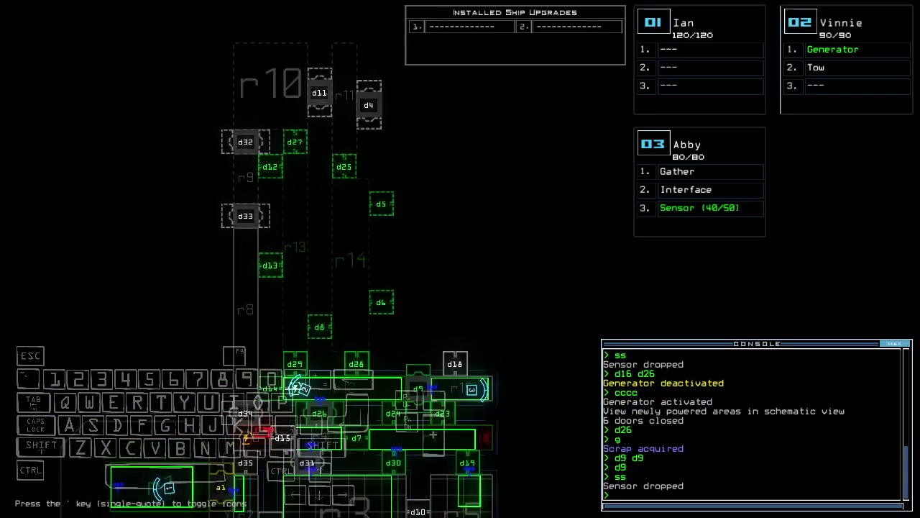
key(Left)
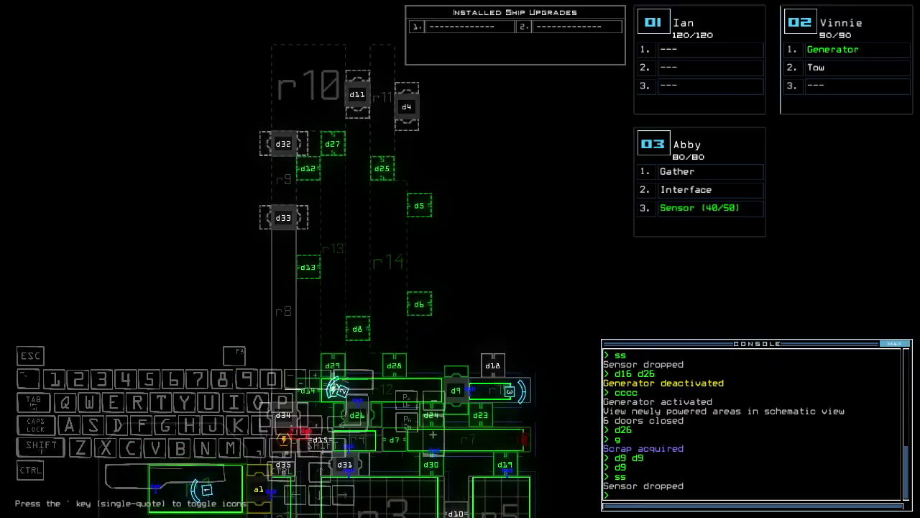
key(3)
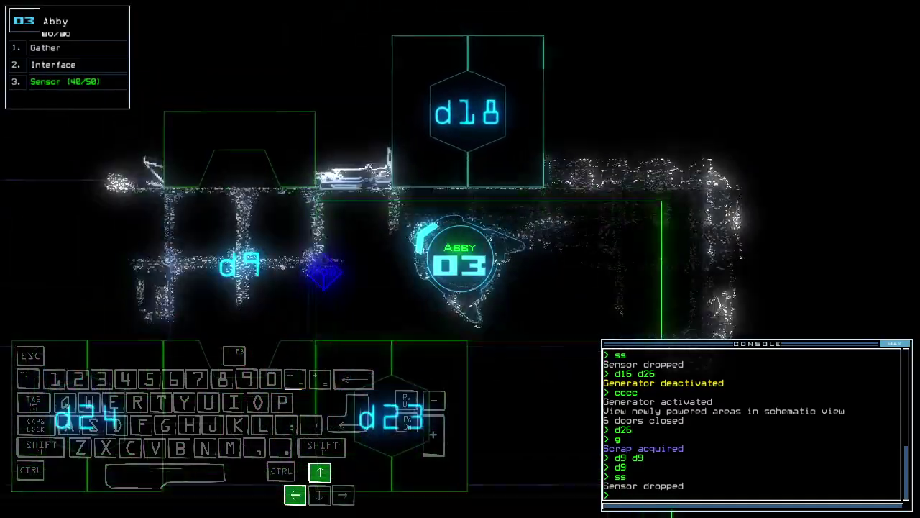
key(Up)
key(space)
key(space)
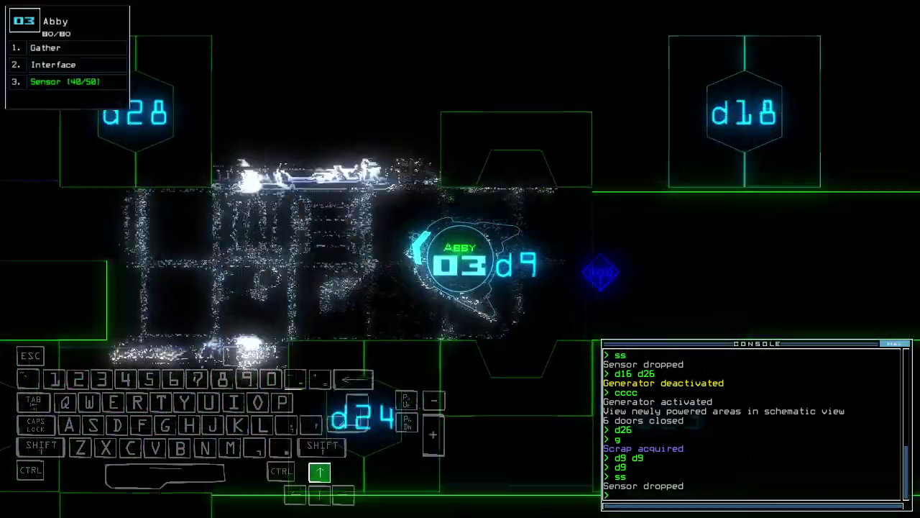
text(d28)
key(Return)
key(space)
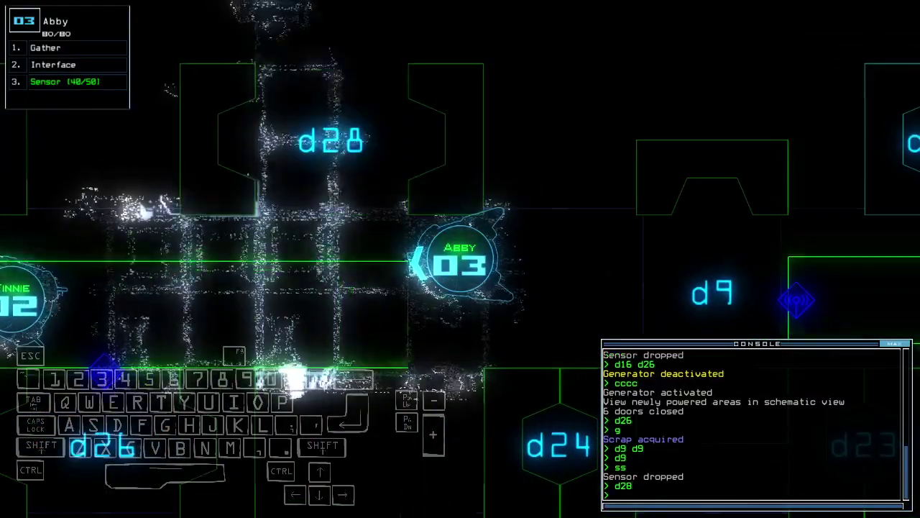
key(space)
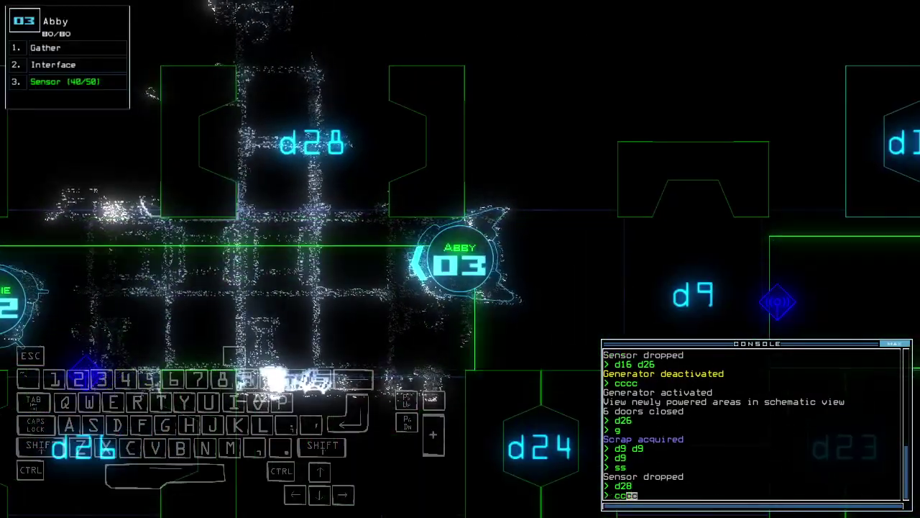
text(cc)
Close three surrounding doors, reopen d28, drop a sensor, and gather scrap.
key(Return)
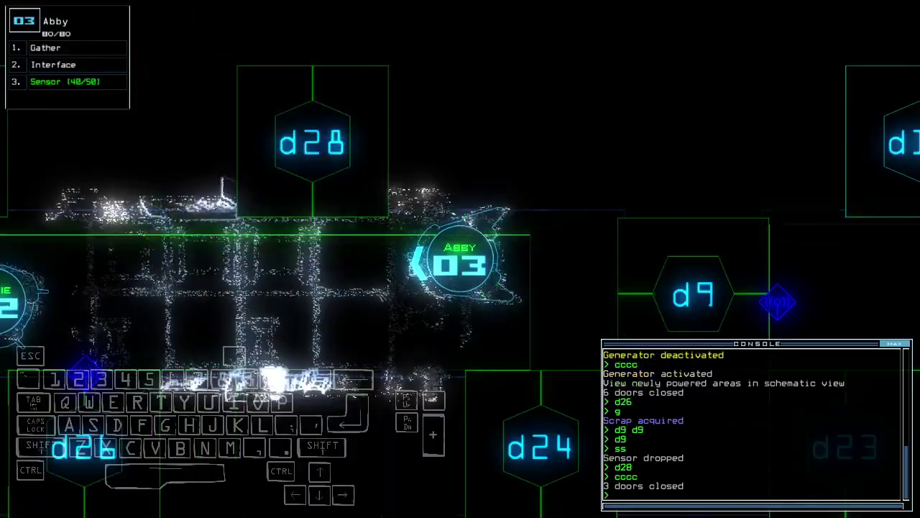
key(Up)
key(Return)
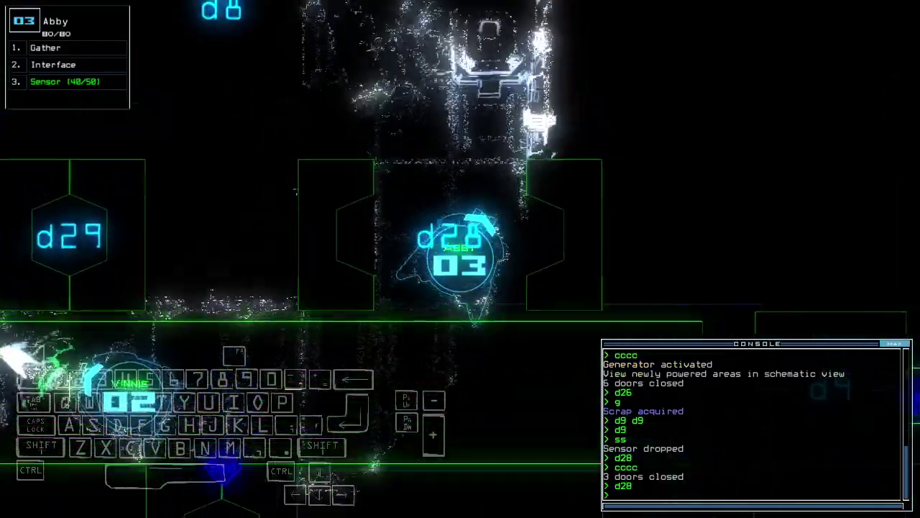
text(ss)
key(Return)
text(g)
key(Return)
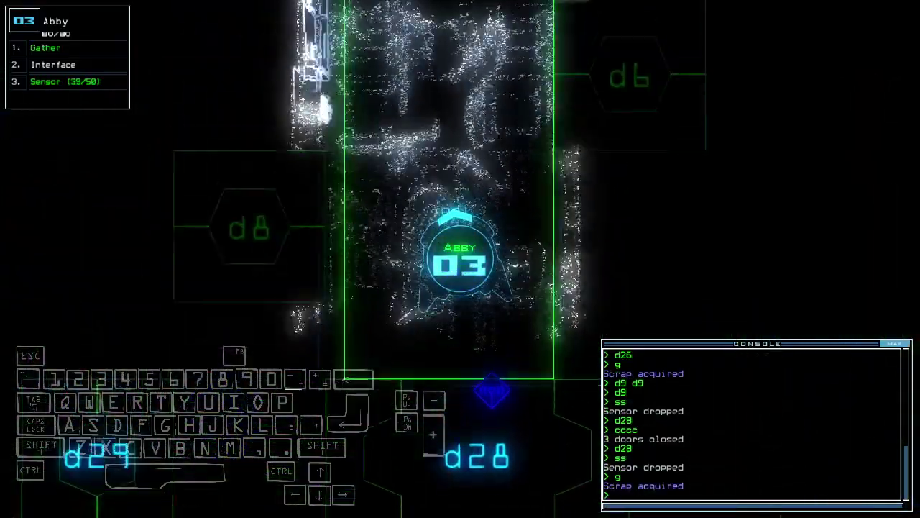
text(i)
List room r14's items, cycle its doors and drive Abby forward.
key(Return)
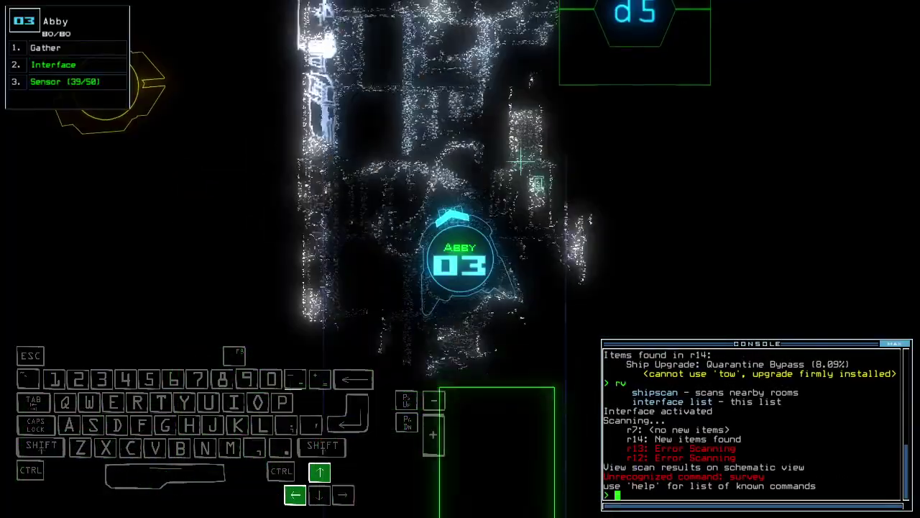
text(xx r14)
key(Return)
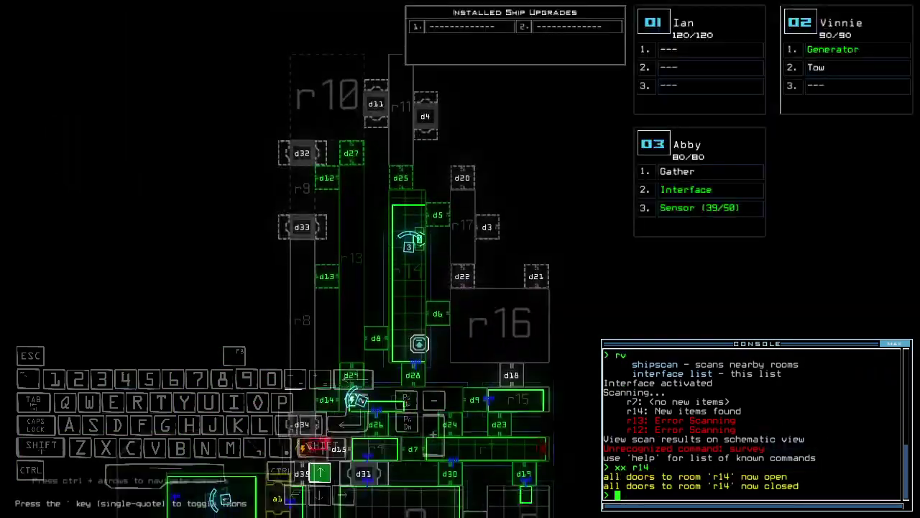
key(Up)
key(Right)
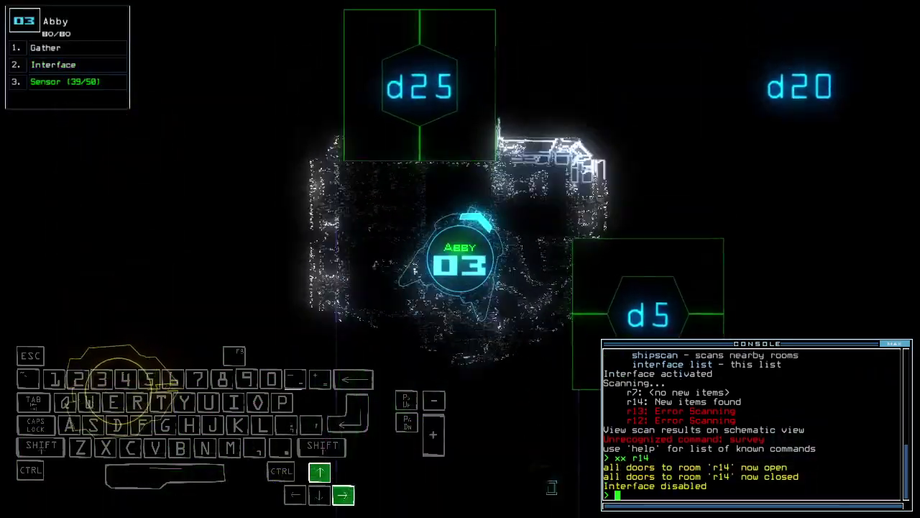
key(space)
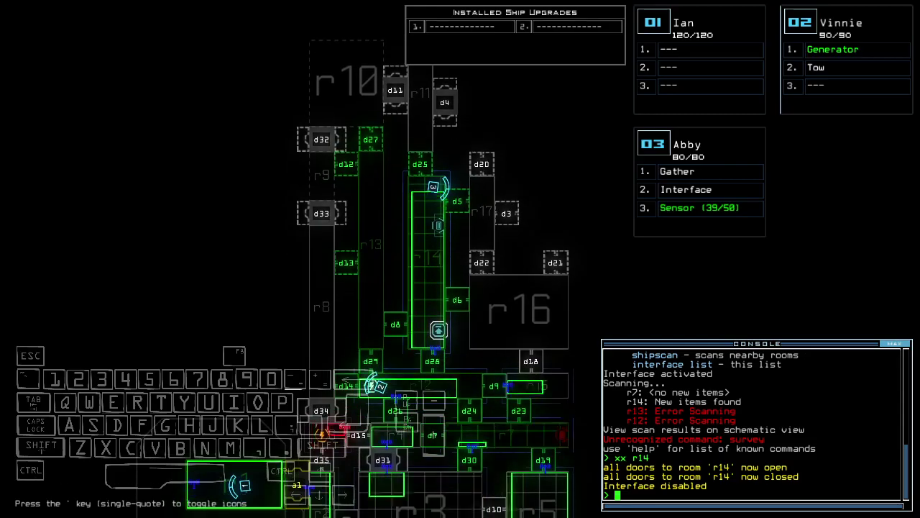
key(space)
key(Up)
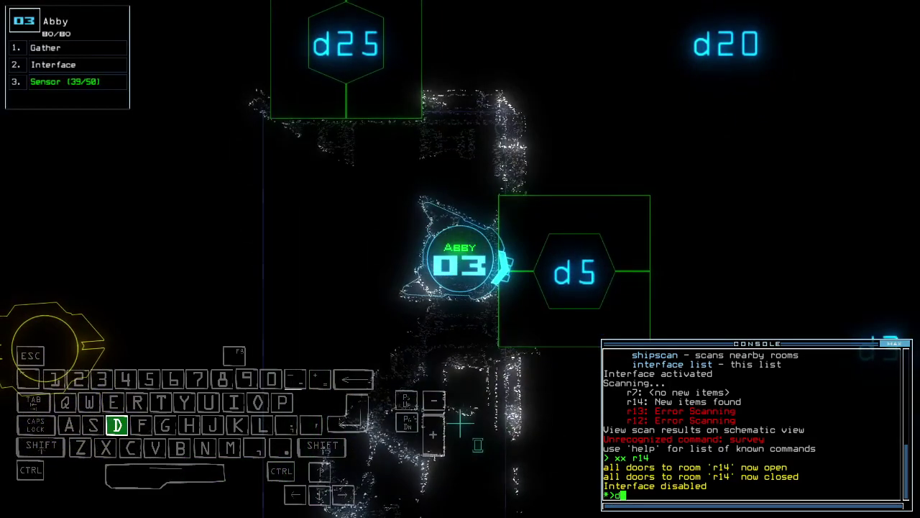
Open door d5, drive Abby through and drop a sensor past it.
key(Return)
key(Up)
text(ss)
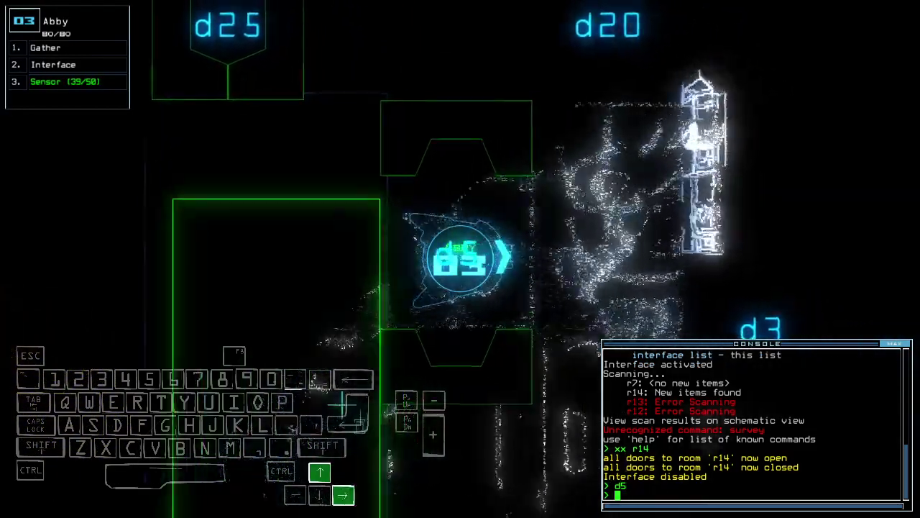
key(Return)
key(space)
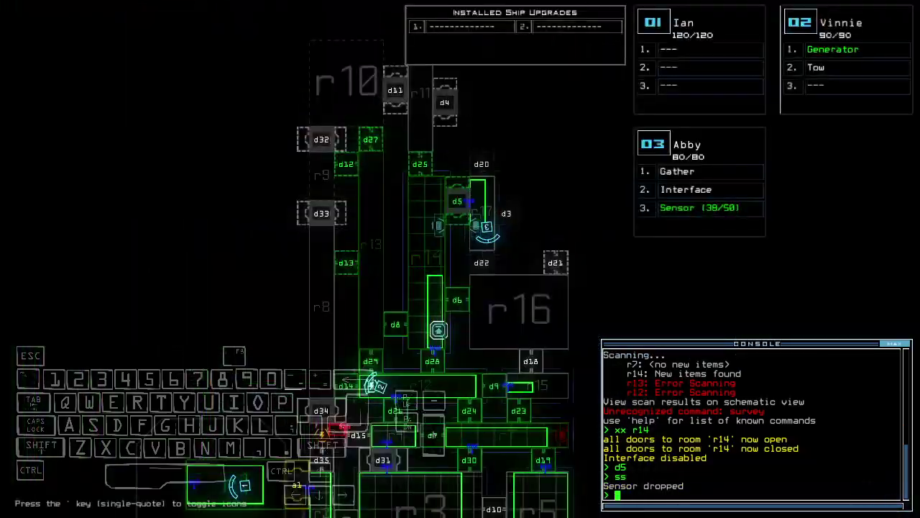
Back Abby away from d5, turn her around and drive toward door d6.
key(space)
key(Down)
key(Left)
key(Left)
key(Up)
key(Up)
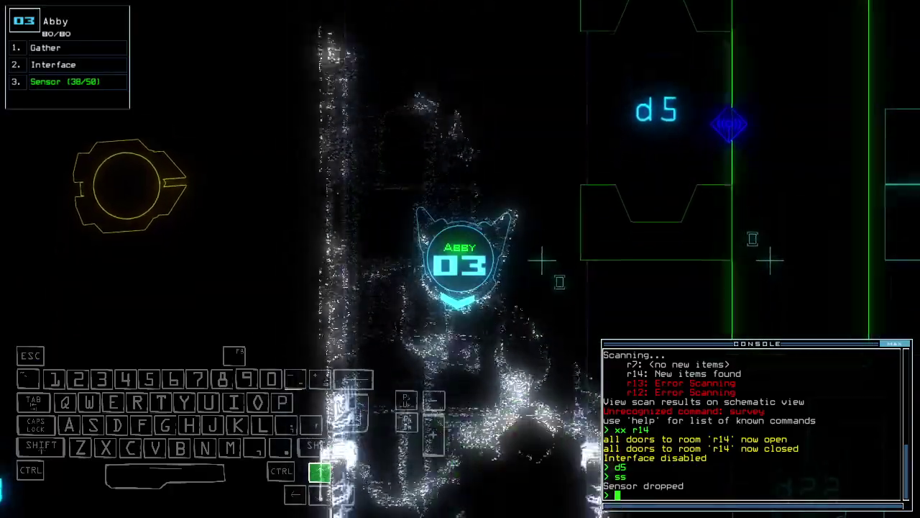
key(Up)
key(space)
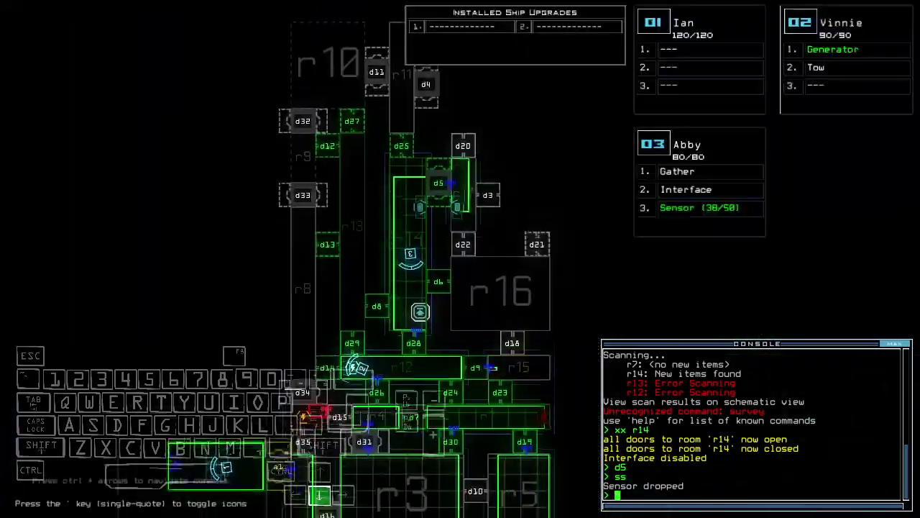
key(space)
key(Left)
key(Up)
text(d6)
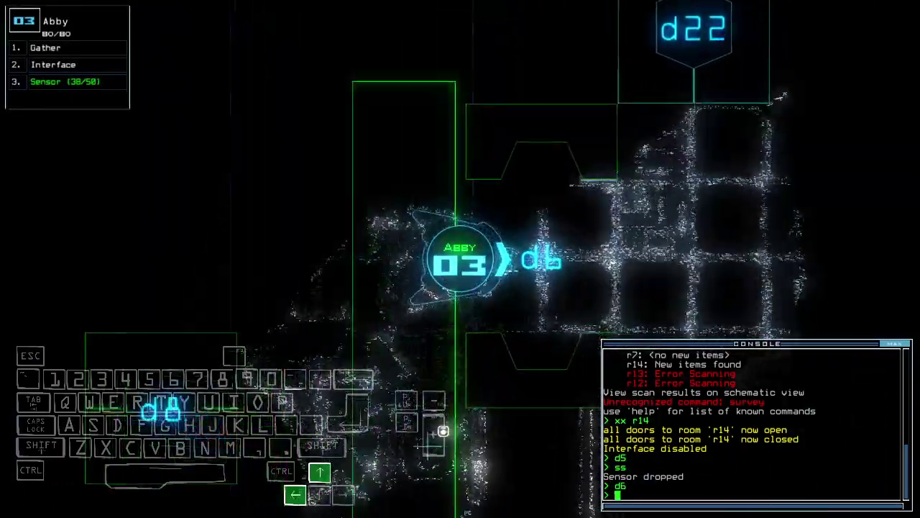
Open door d6, drop a sensor there and collect scrap in the next room.
key(Return)
text(ss)
key(Return)
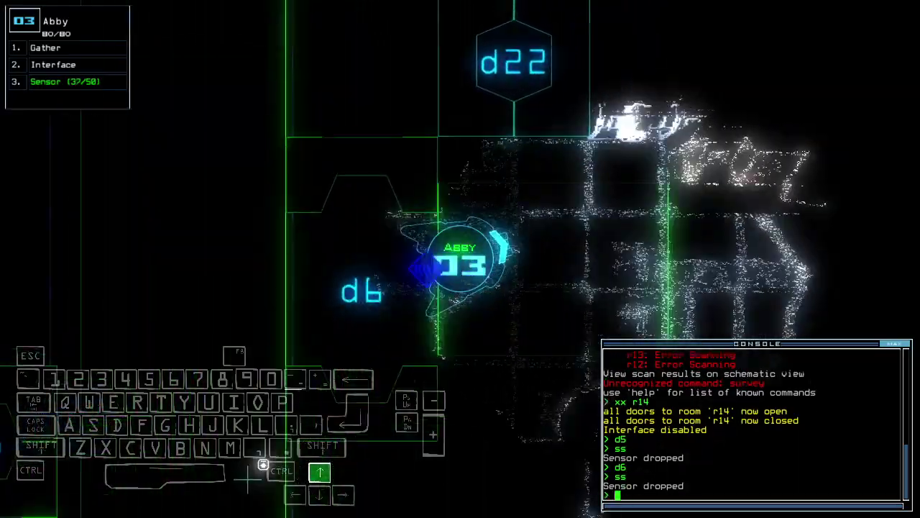
key(Up)
key(Up)
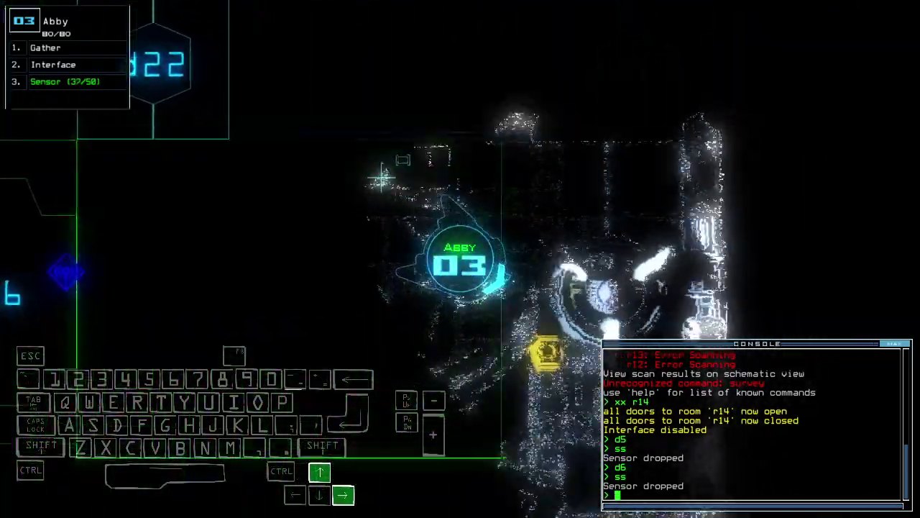
text(g)
key(Return)
key(Up)
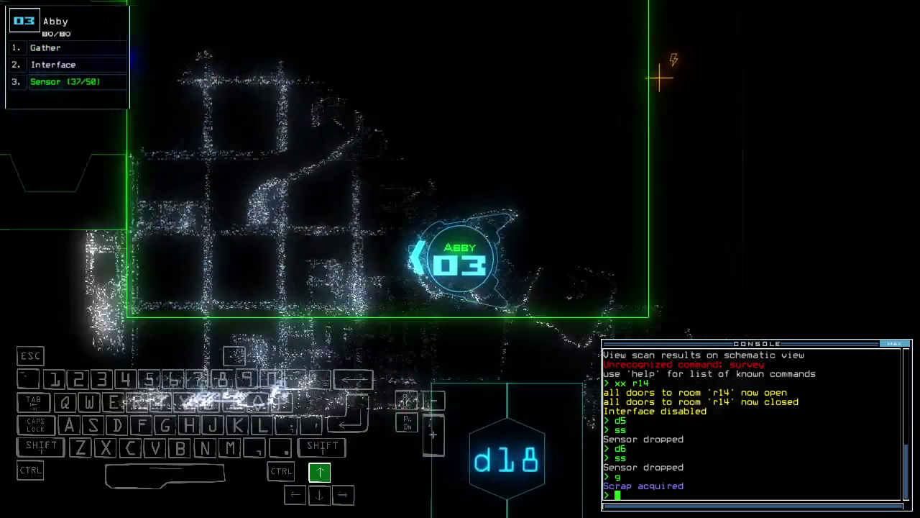
key(Up)
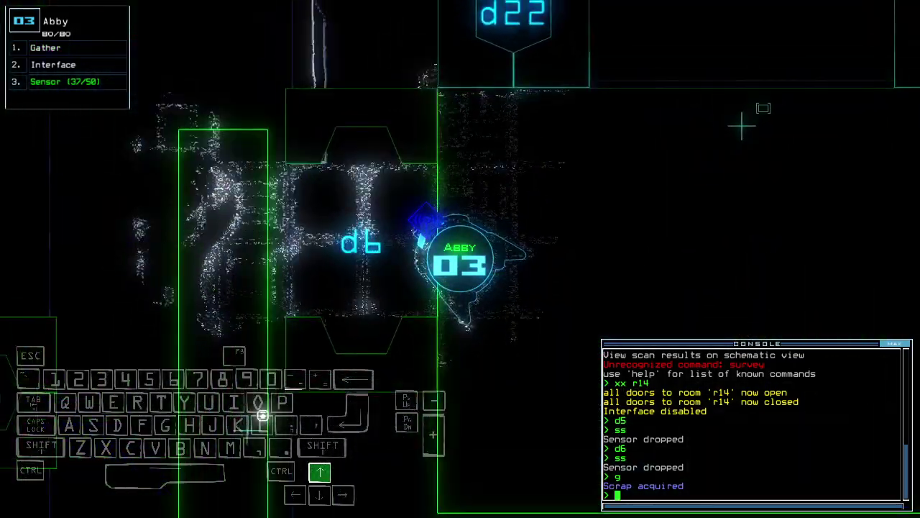
key(m)
text(d28)
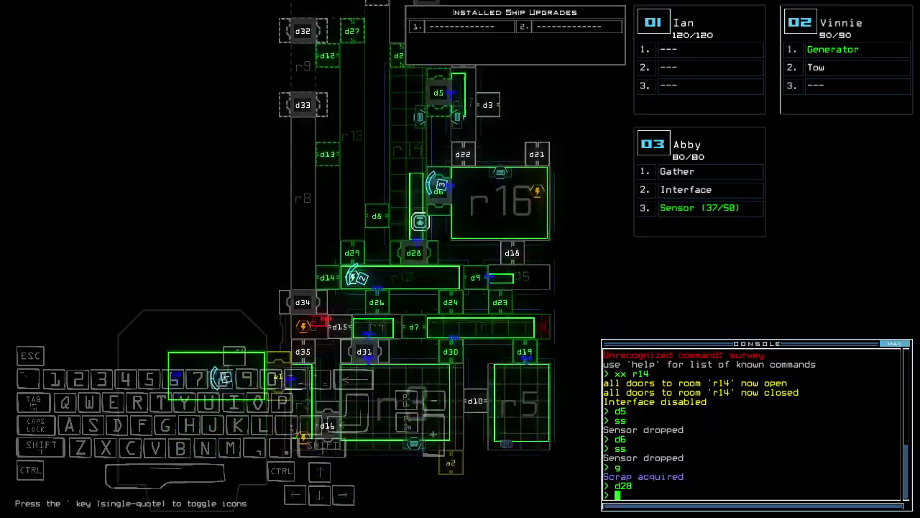
key(Up)
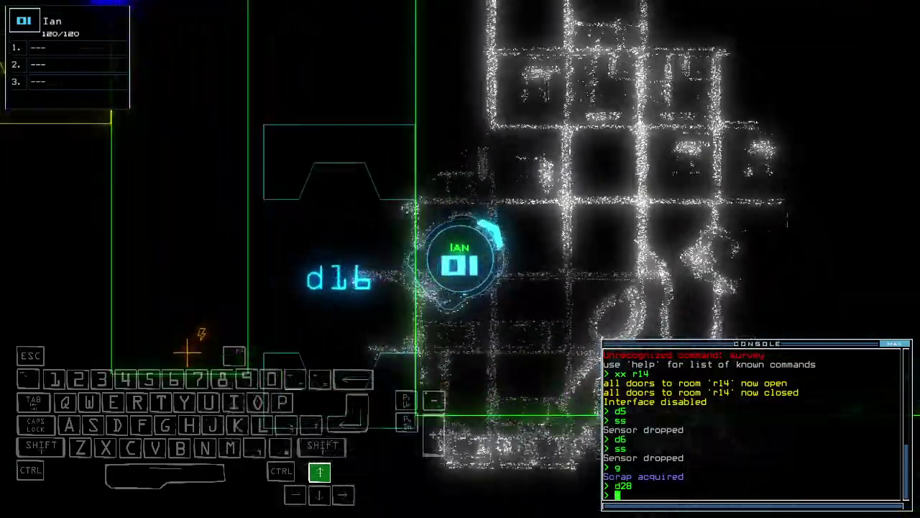
text(2)
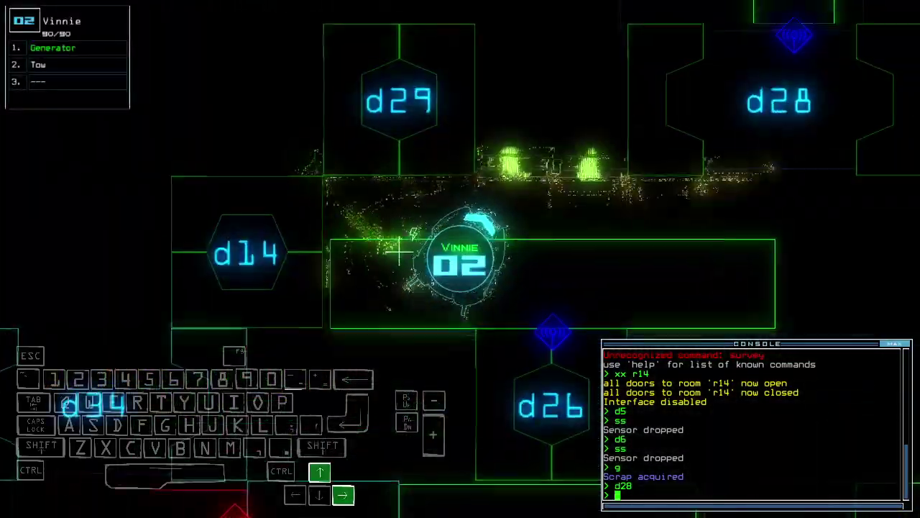
text(te)
Check the mission time and drive Vinnie toward Abby near door d6.
key(Return)
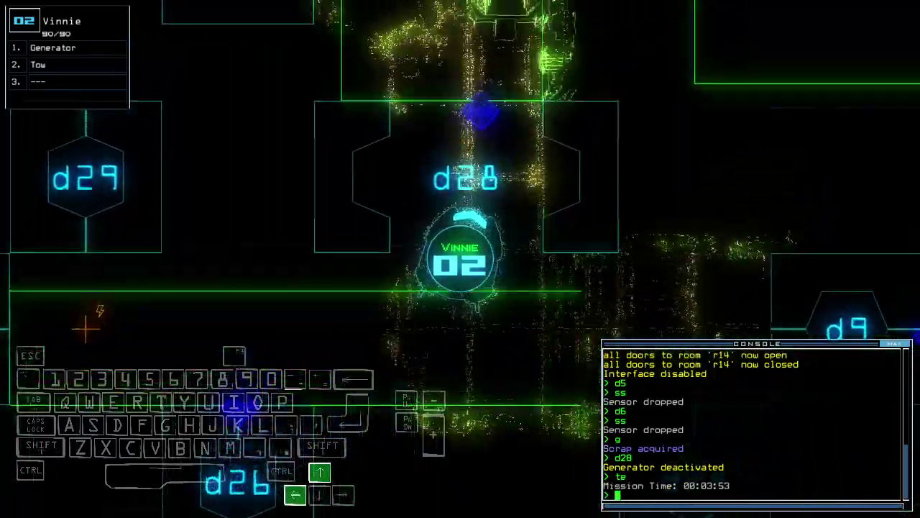
key(Up)
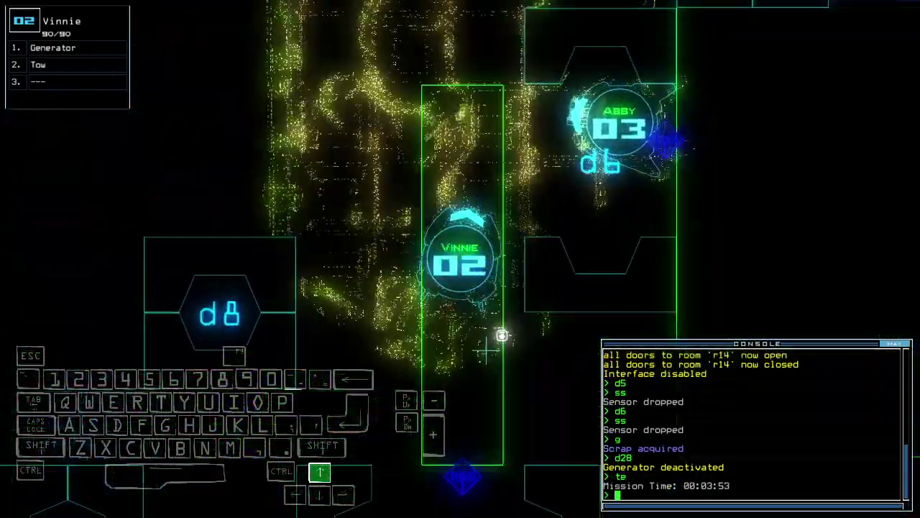
key(Up)
key(3)
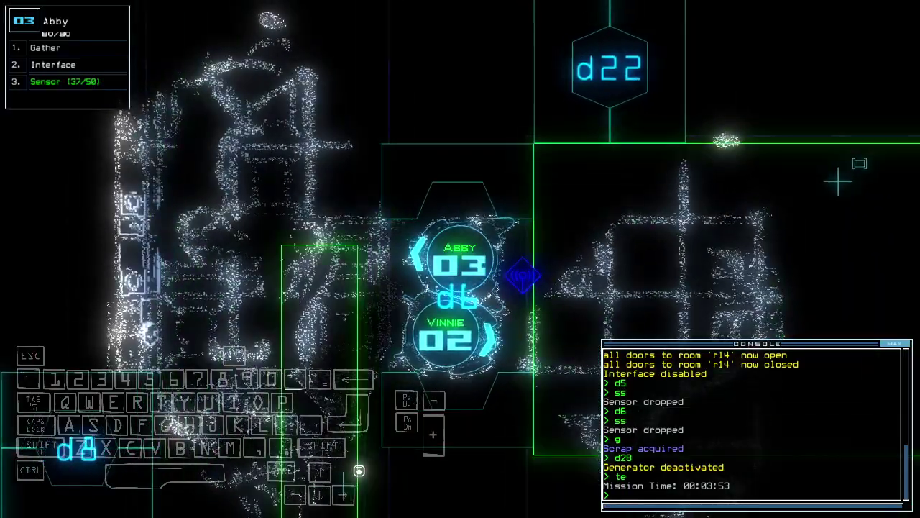
key(Tab)
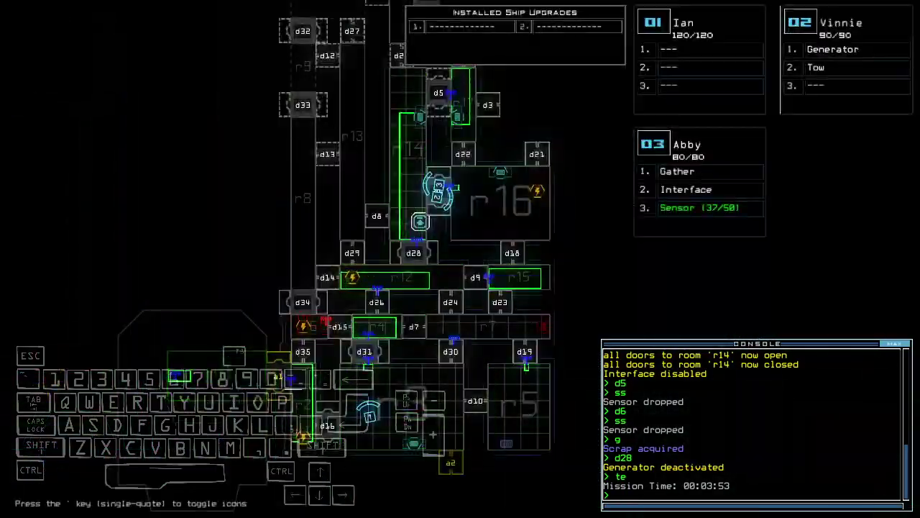
text(2navigate 3)
Send Abby to Vinnie's room, activate the generator and toggle door d21.
key(Return)
text(generator)
key(Return)
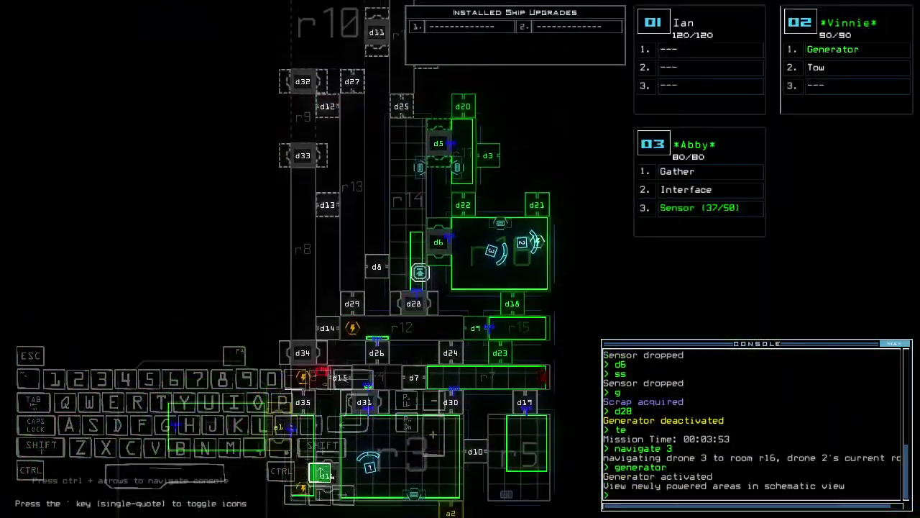
key(3)
key(space)
key(space)
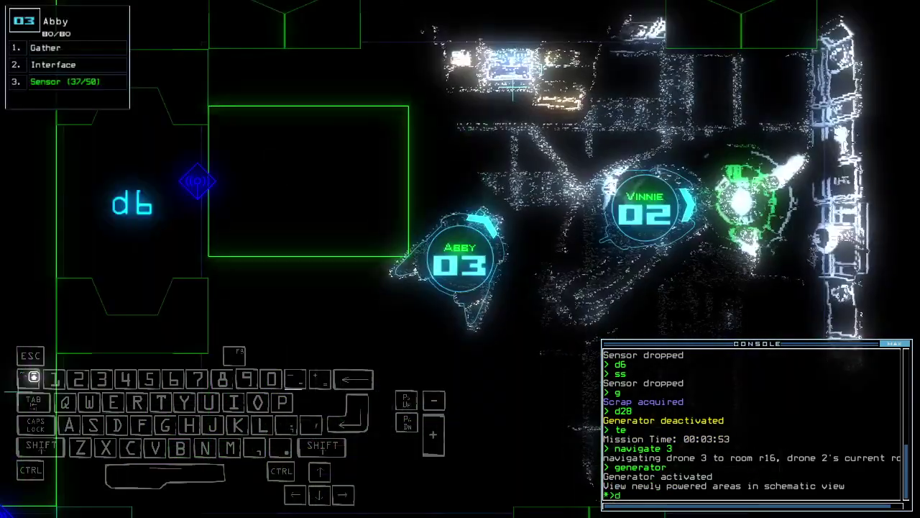
text(d21)
key(Return)
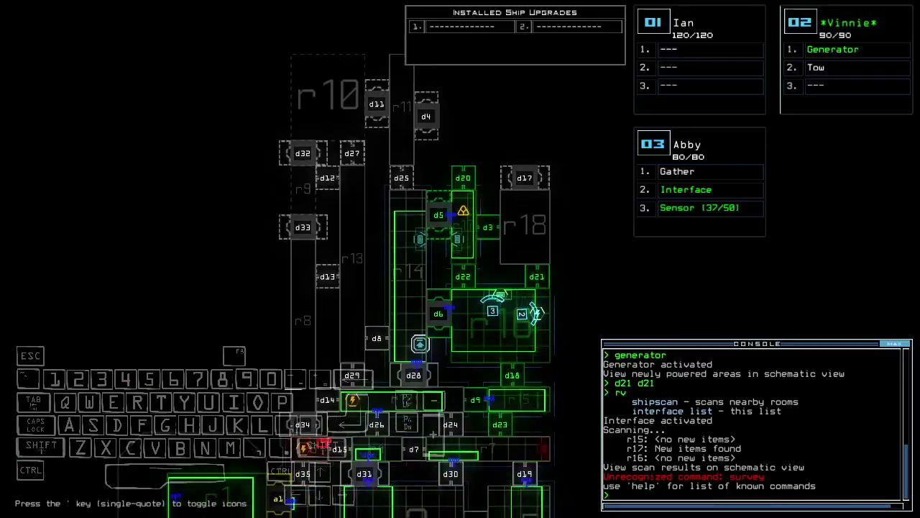
Toggle door d22, drive Abby into the next room and collect scrap.
key(space)
key(space)
text(d22)
key(Return)
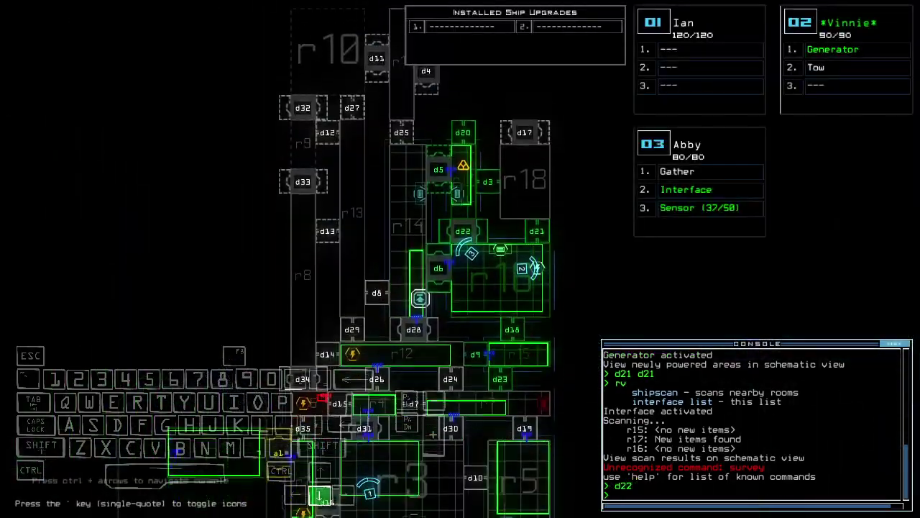
key(space)
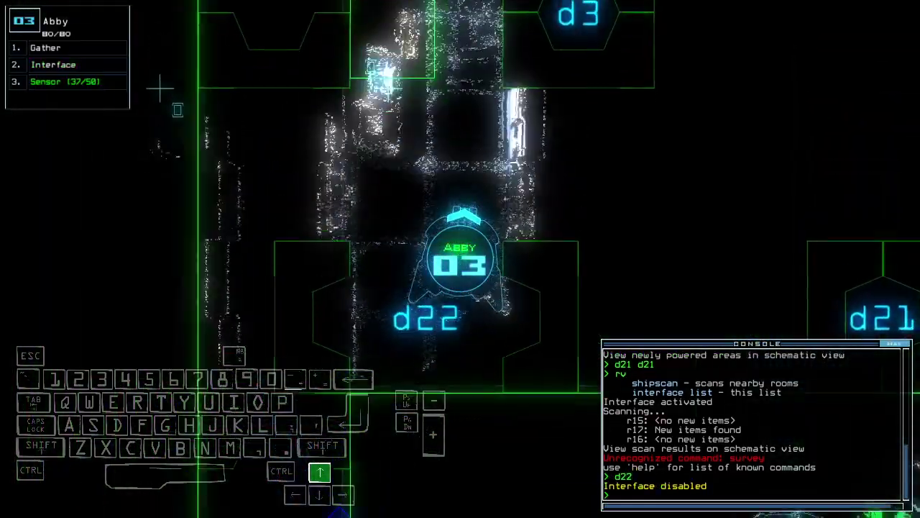
key(Up)
key(Up)
key(Up)
text(g)
key(Return)
key(space)
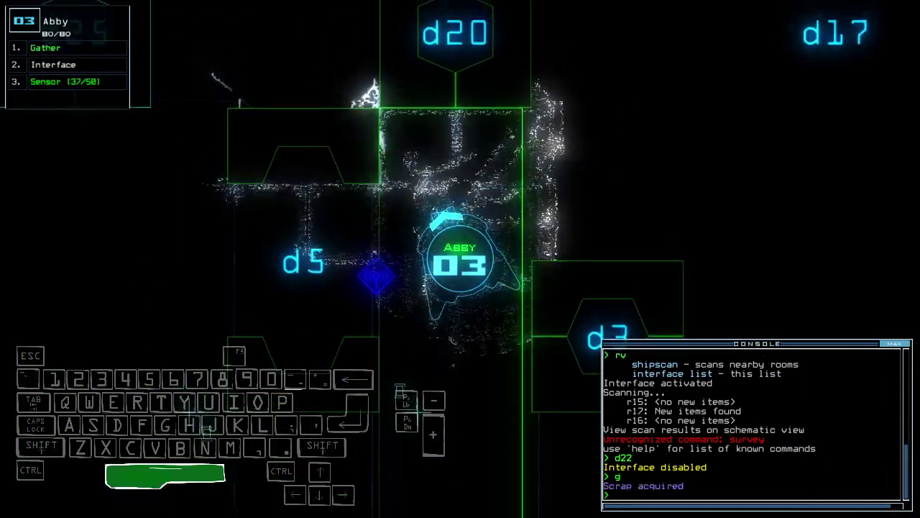
key(space)
key(space)
text(d)
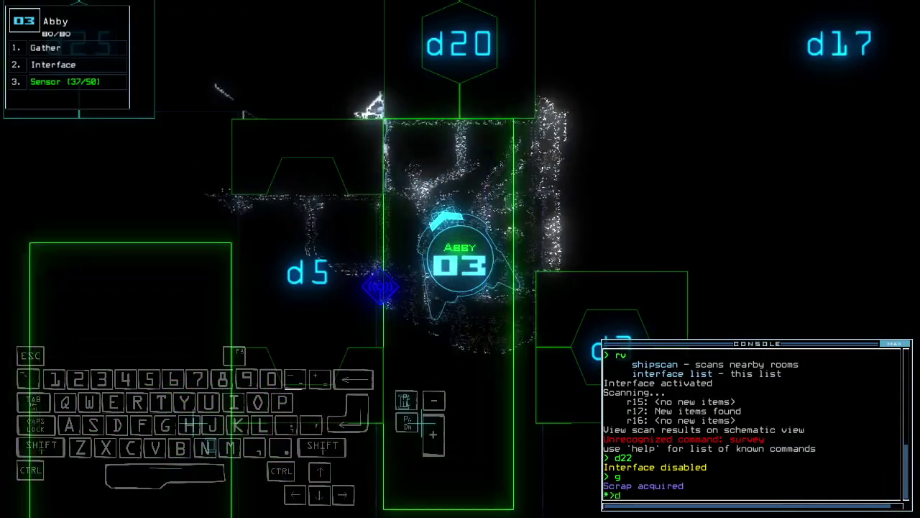
text(20 d)
Toggle door d20 and pan the ship map over the lower rooms.
key(Return)
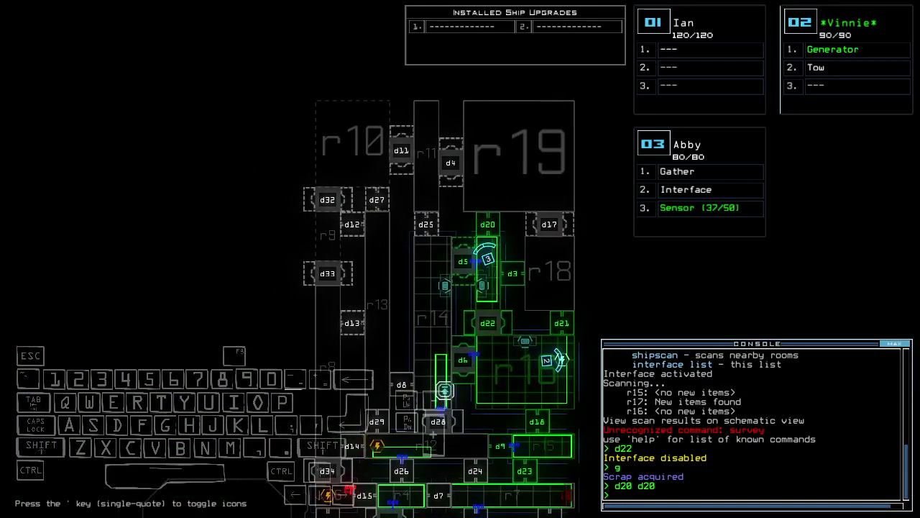
key(Left)
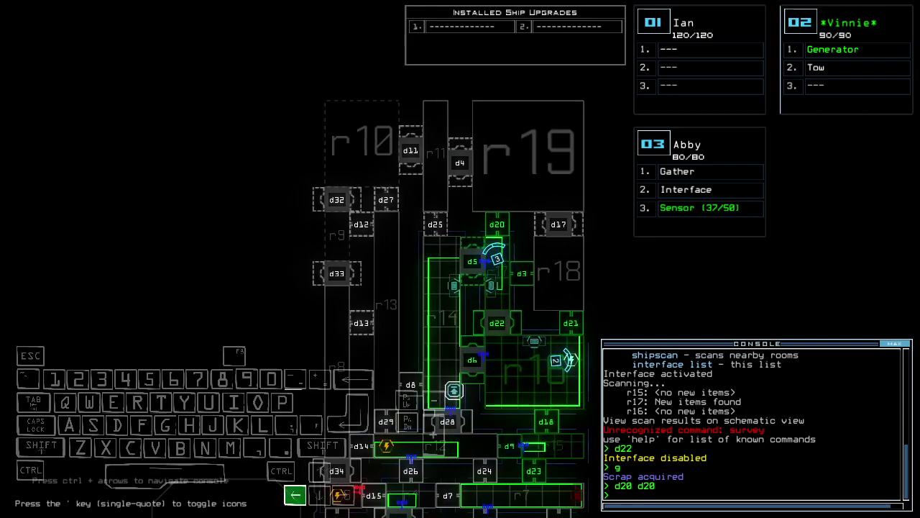
key(Down)
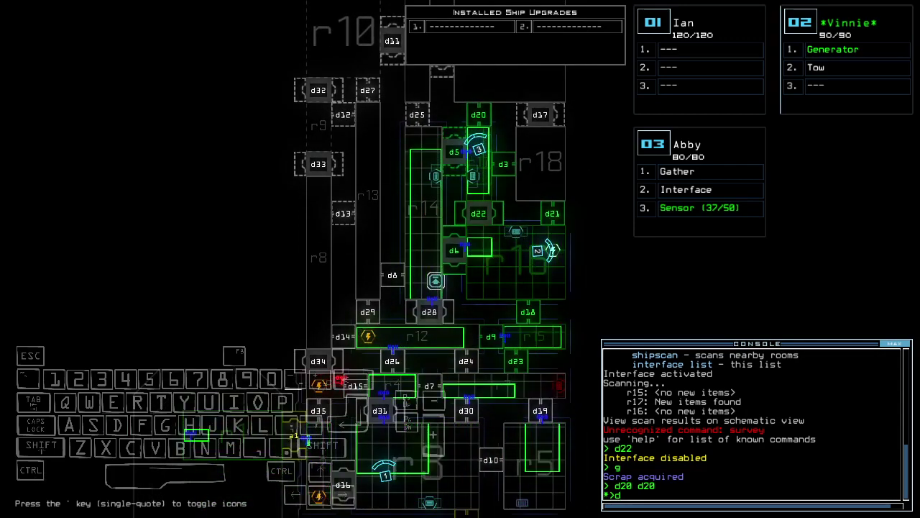
Back Abby up and steer her around the room toward door d20.
key(3)
key(Down)
key(Down)
key(Down)
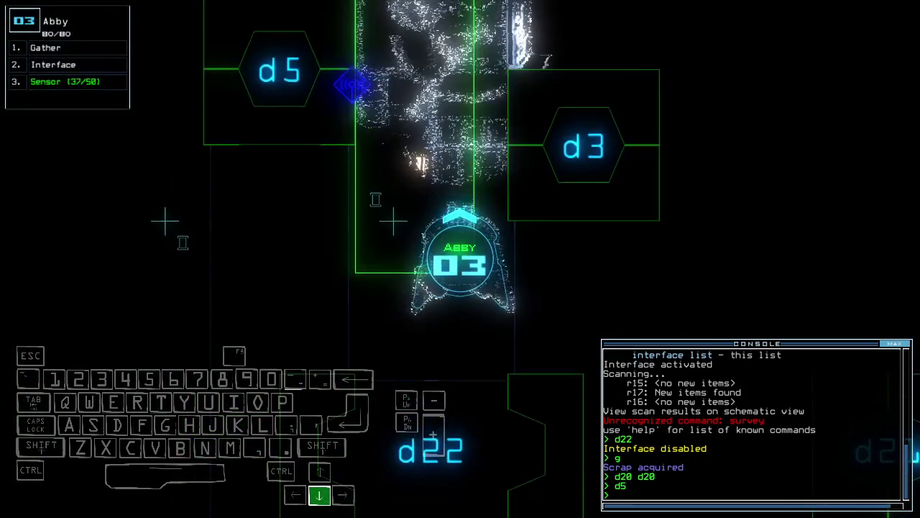
key(Tab)
key(Tab)
key(Up)
key(Left)
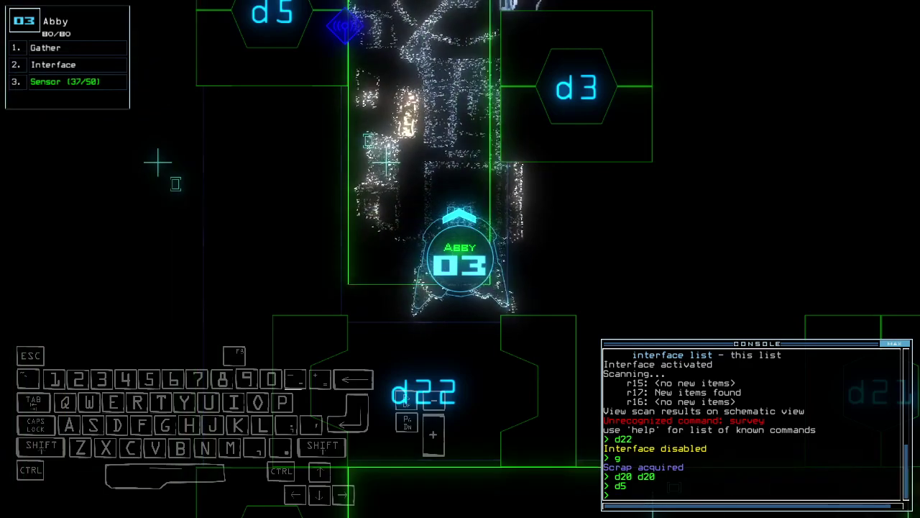
key(Tab)
key(Tab)
key(Up)
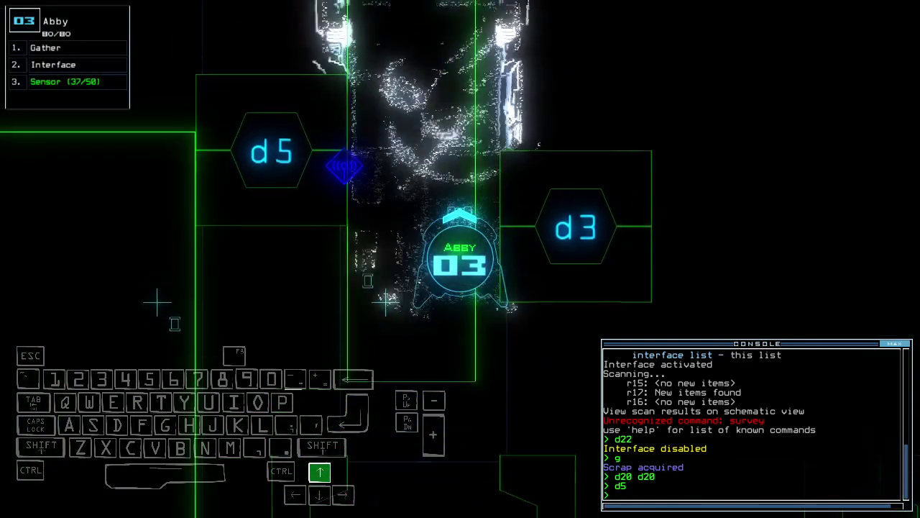
key(Tab)
key(Tab)
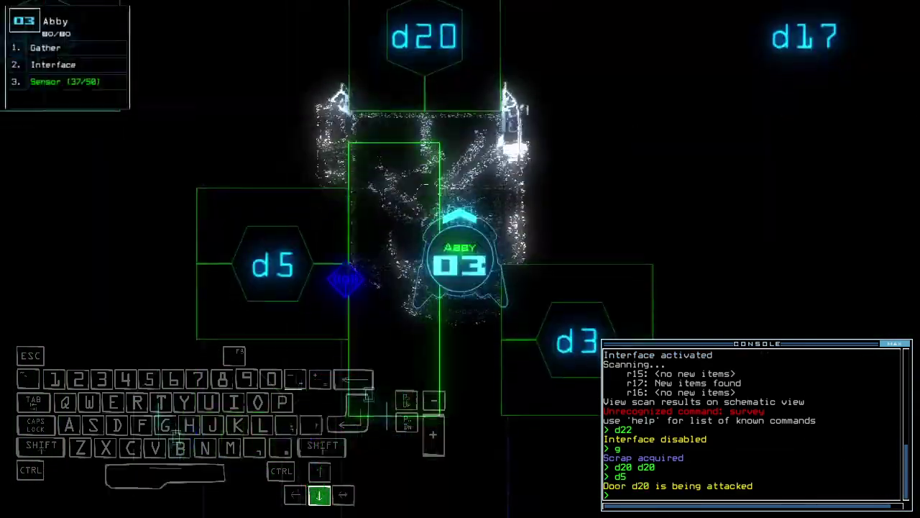
Toggle doors d22 and d20 and drive Abby back toward d22.
key(Down)
text(d2)
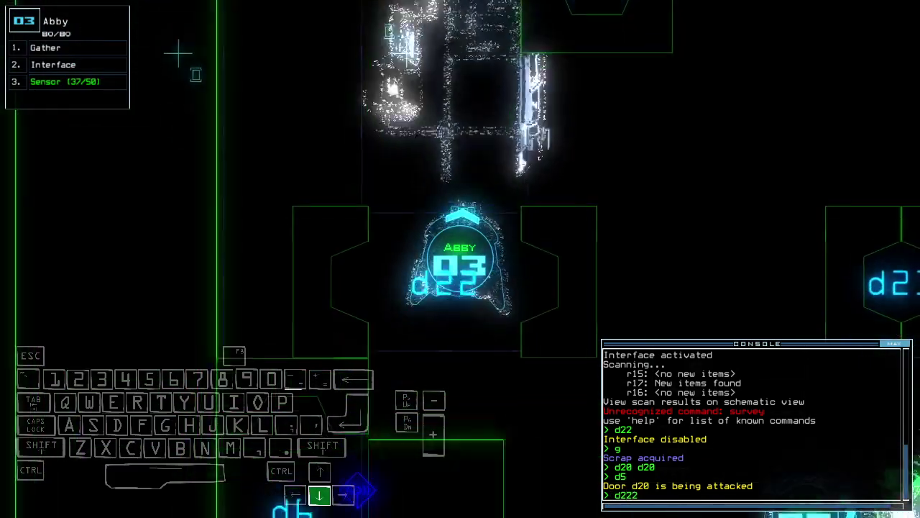
text(2 d20)
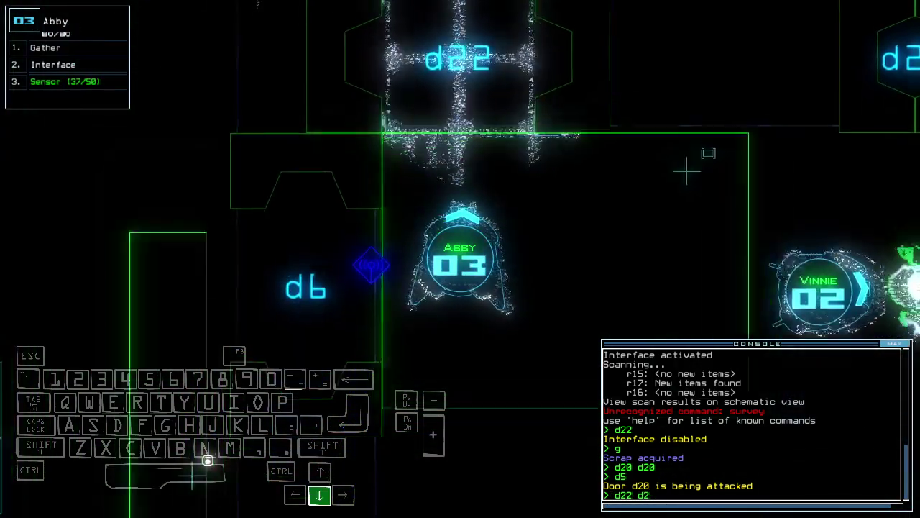
key(Return)
key(Tab)
key(Up)
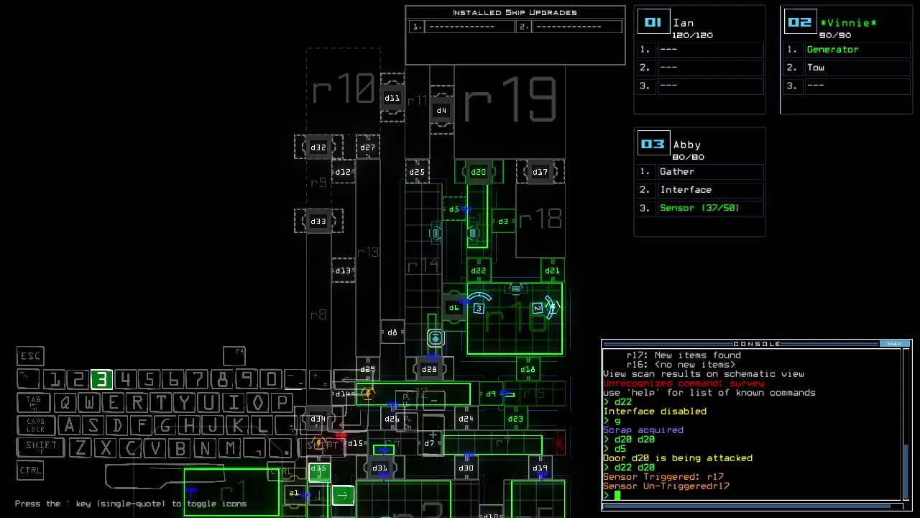
key(3)
key(space)
key(space)
key(Return)
key(Up)
key(Up)
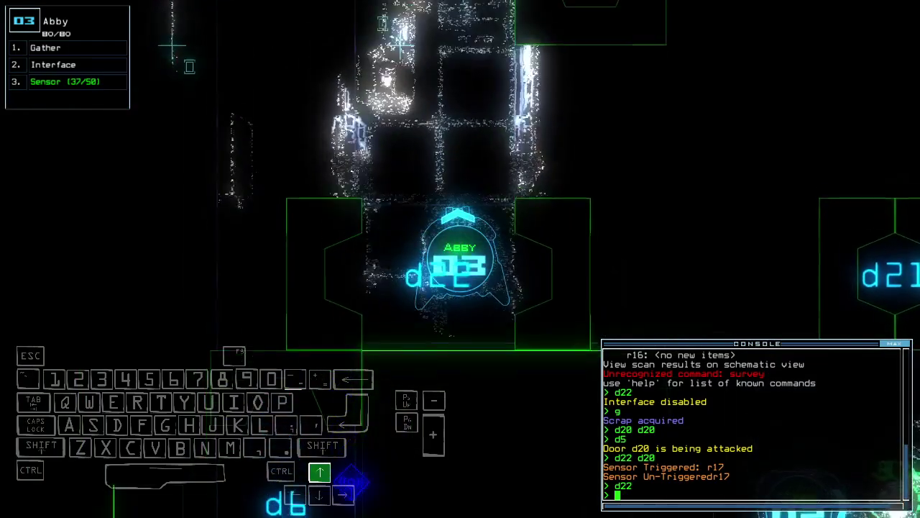
text(cc)
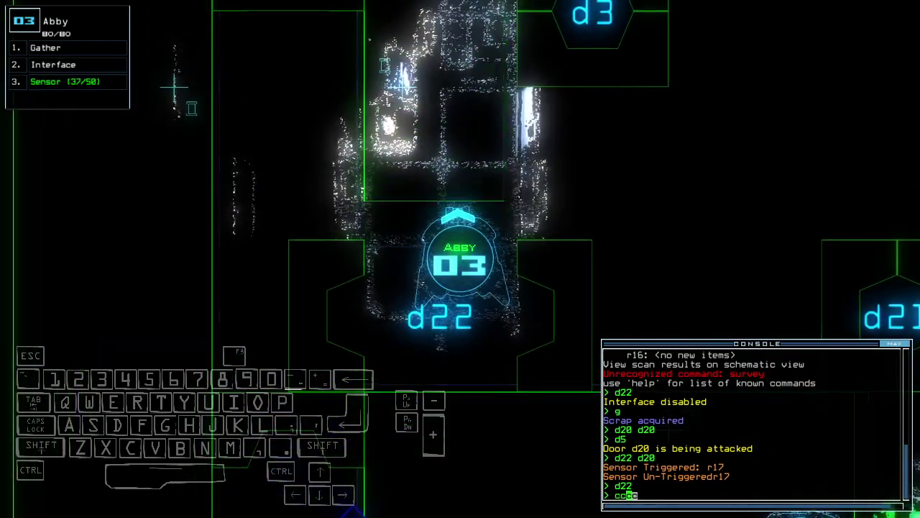
Back Abby away below d22 and close all open doors with cccc.
key(Down)
text(cc)
key(Return)
key(space)
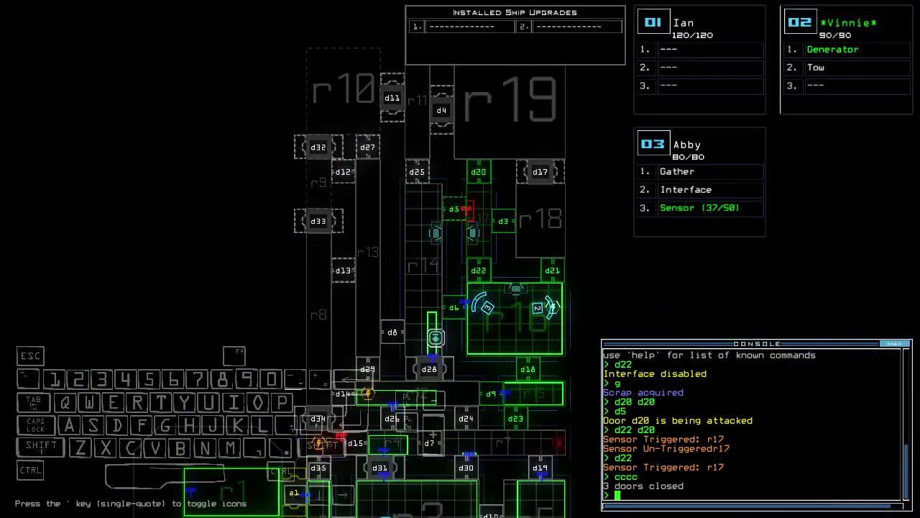
key(space)
key(Down)
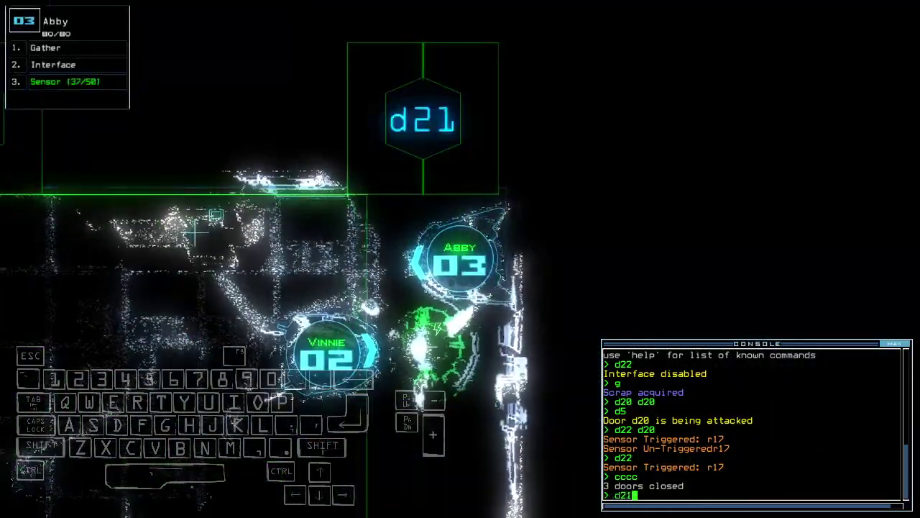
Close the remaining open door and drive Abby up toward door d21.
key(Return)
text(cccc)
key(Return)
key(space)
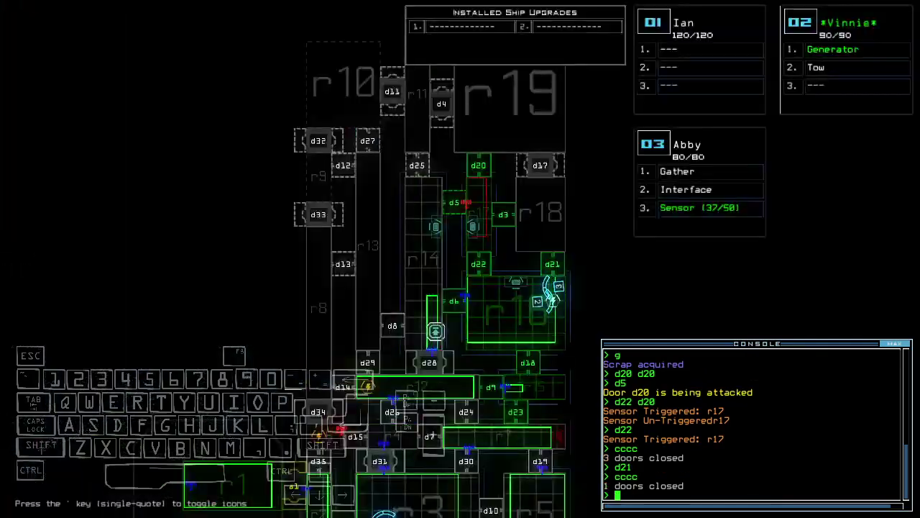
key(space)
key(Up)
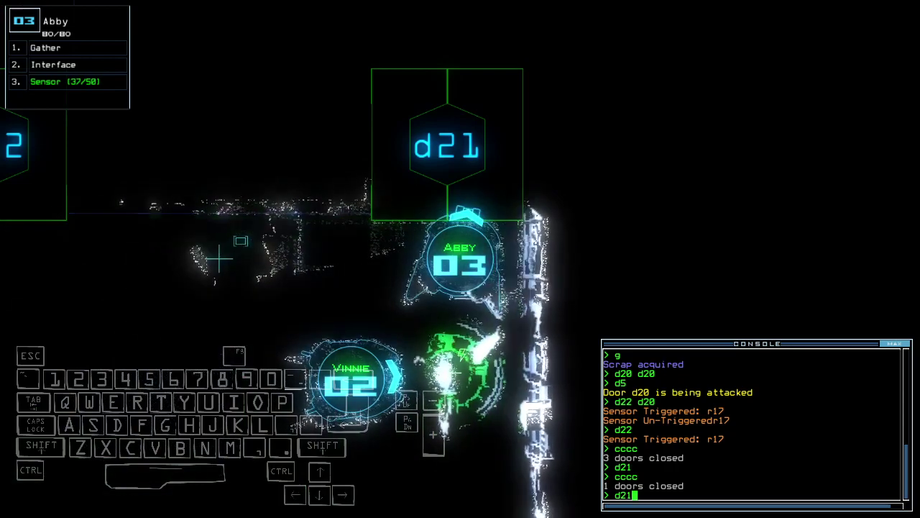
Toggle door d21, run the f command on room r17 and advance the drone.
key(Return)
key(space)
text(f r1)
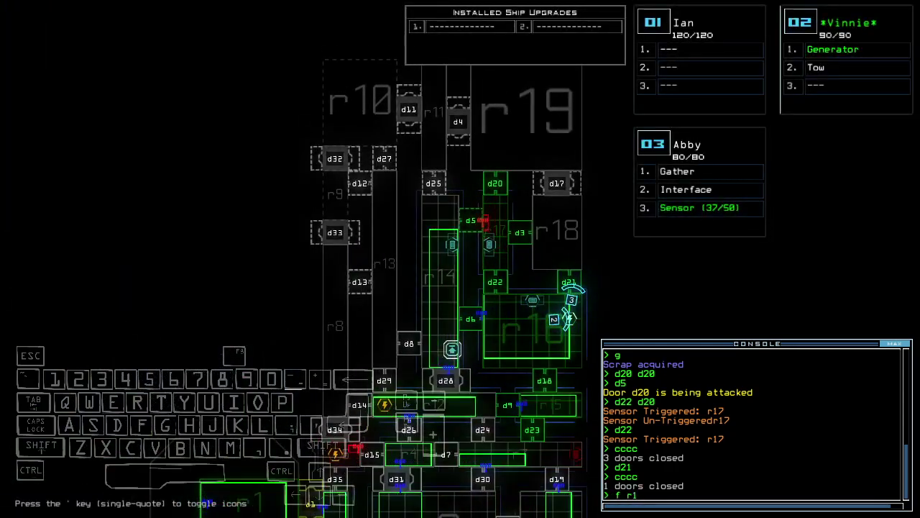
text(7)
key(Return)
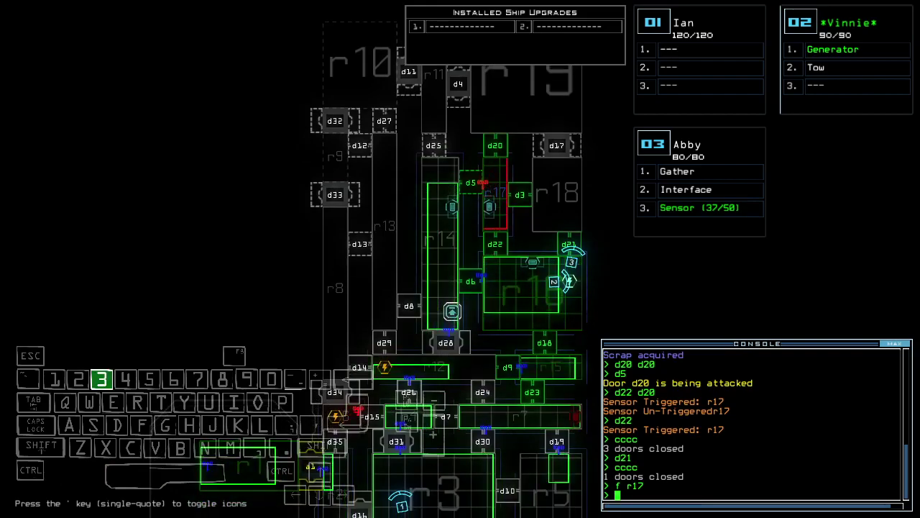
key(3)
key(space)
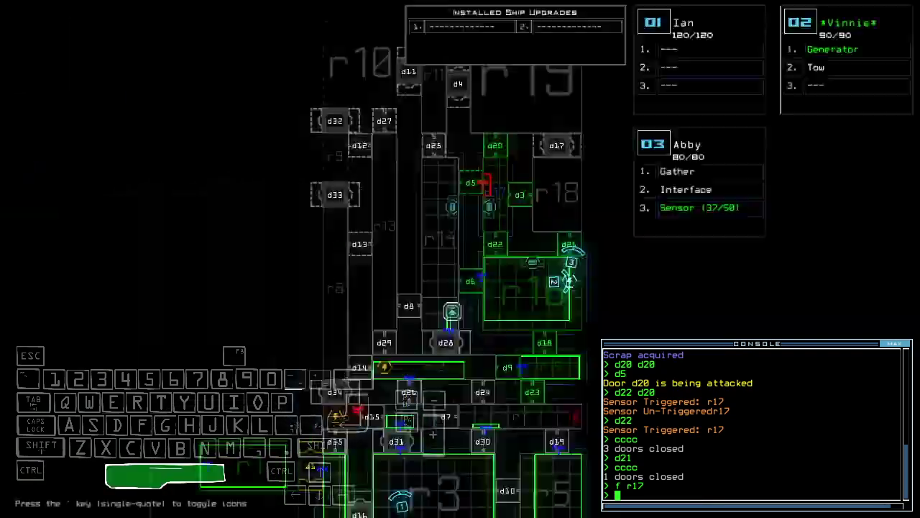
key(space)
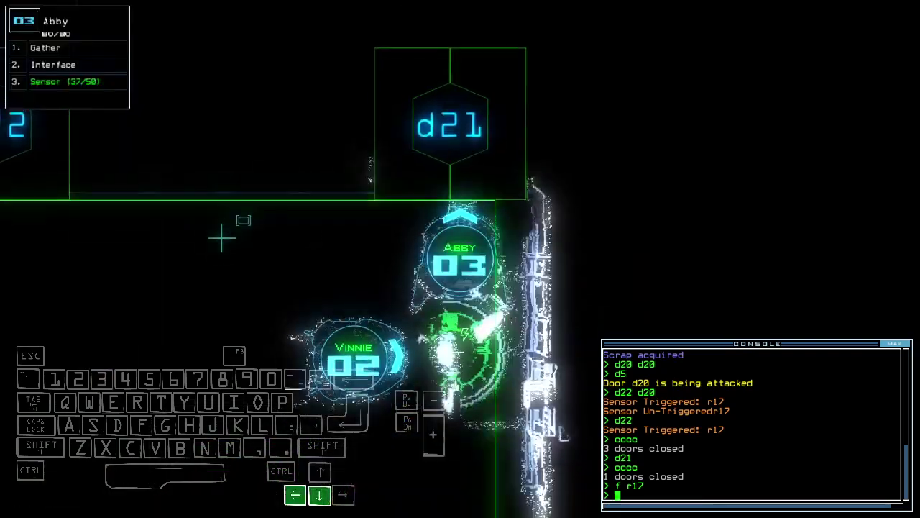
key(Up)
key(Left)
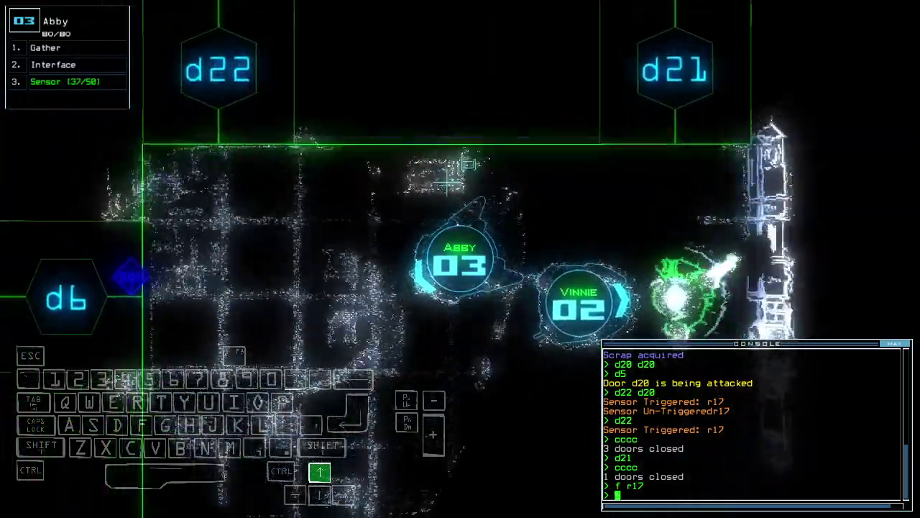
key(Right)
text(d6)
Toggle door d6 and navigate Vinnie to room r12 while Abby drives forward.
key(Return)
key(space)
key(Left)
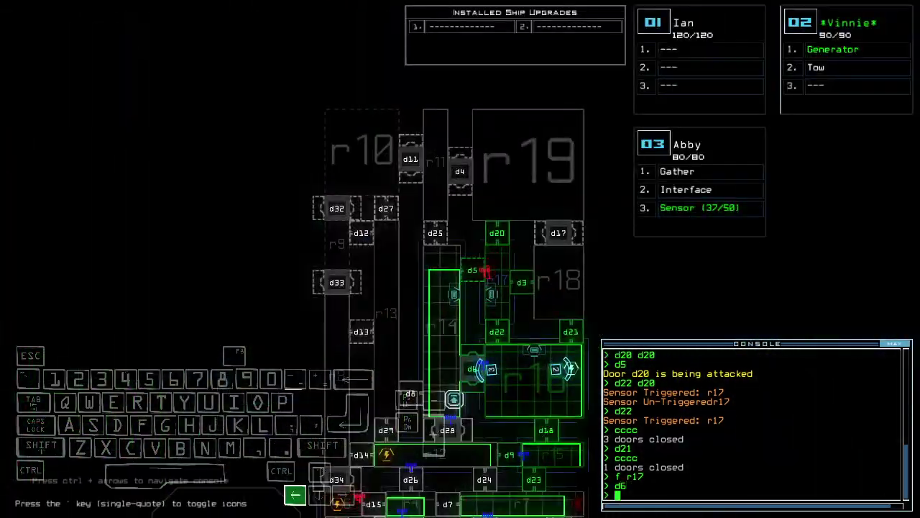
key(Down)
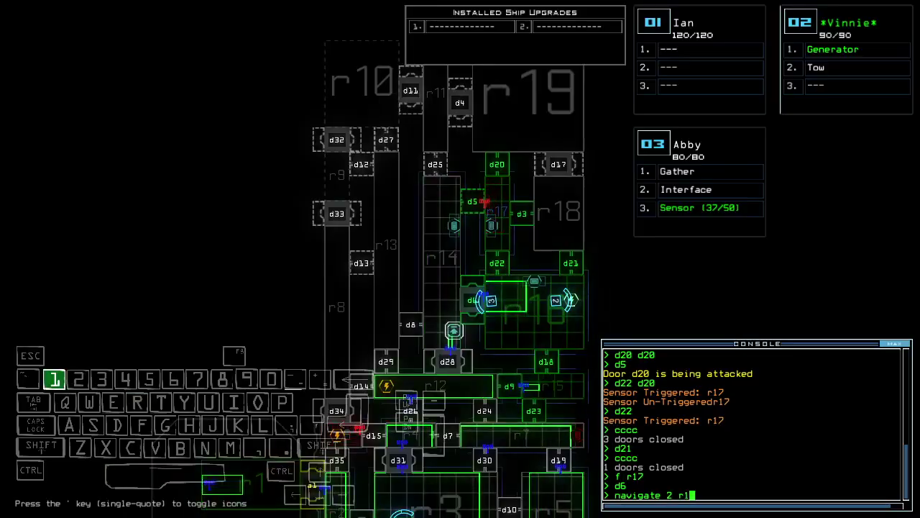
text(2)
key(Return)
key(space)
key(Up)
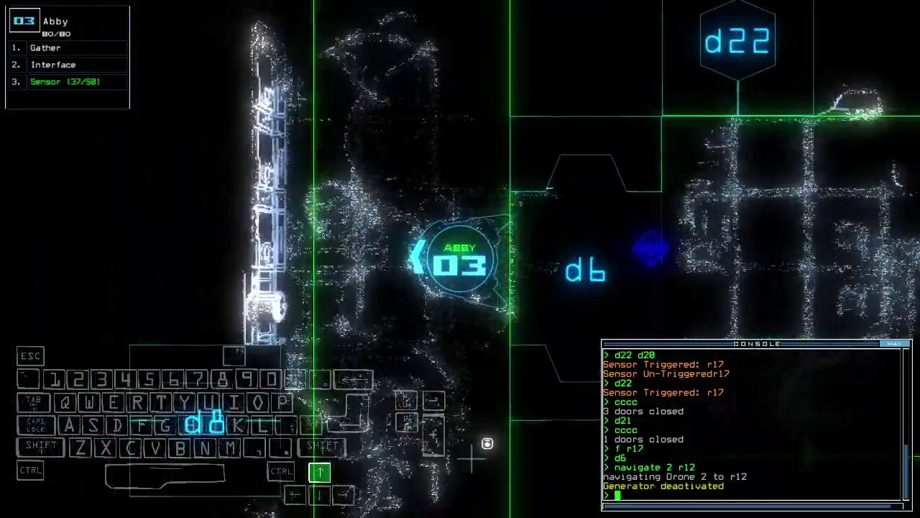
key(Up)
Drive Vinnie into r12, restart his generator, and move Abby forward.
key(space)
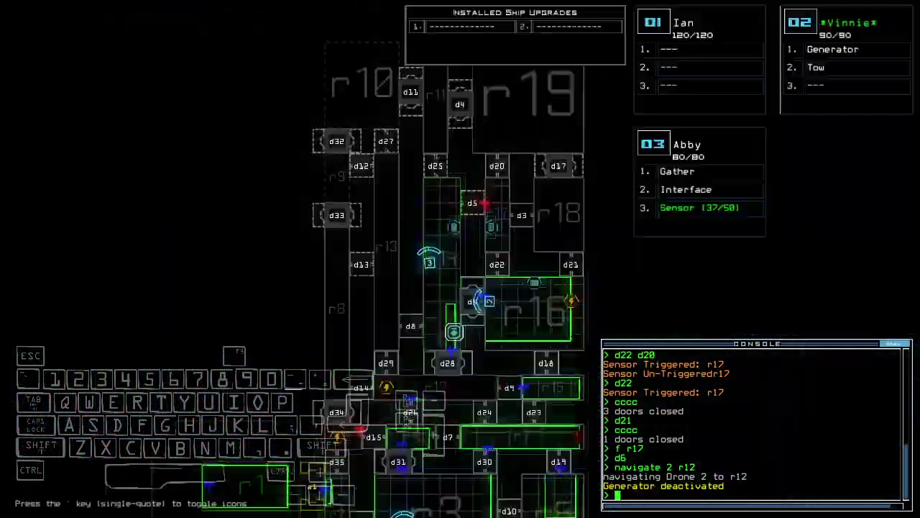
key(Down)
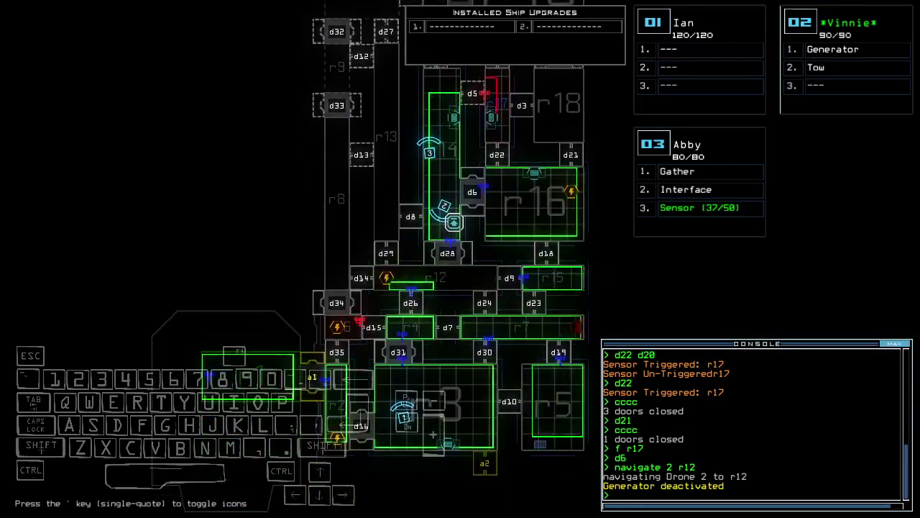
key(space)
key(Up)
text(ge)
key(Tab)
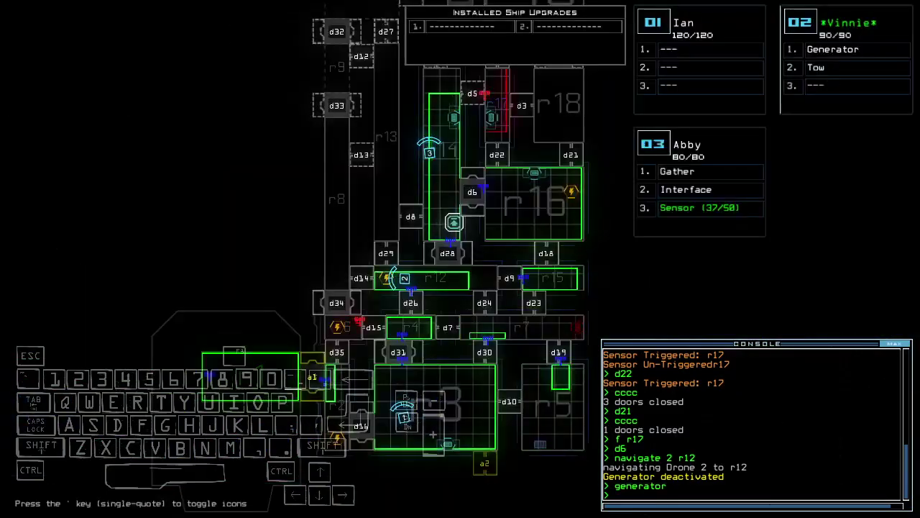
key(Return)
key(Up)
key(3)
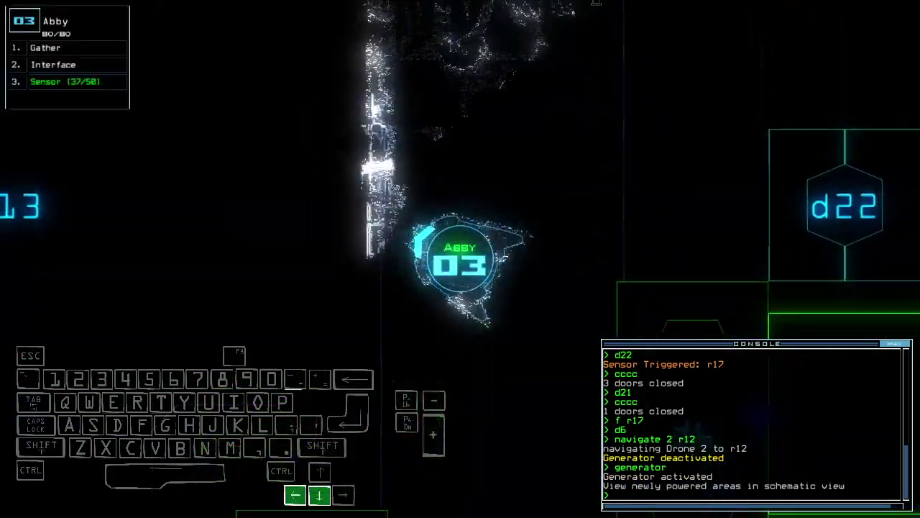
key(Up)
scroll(460, 259, down, 5)
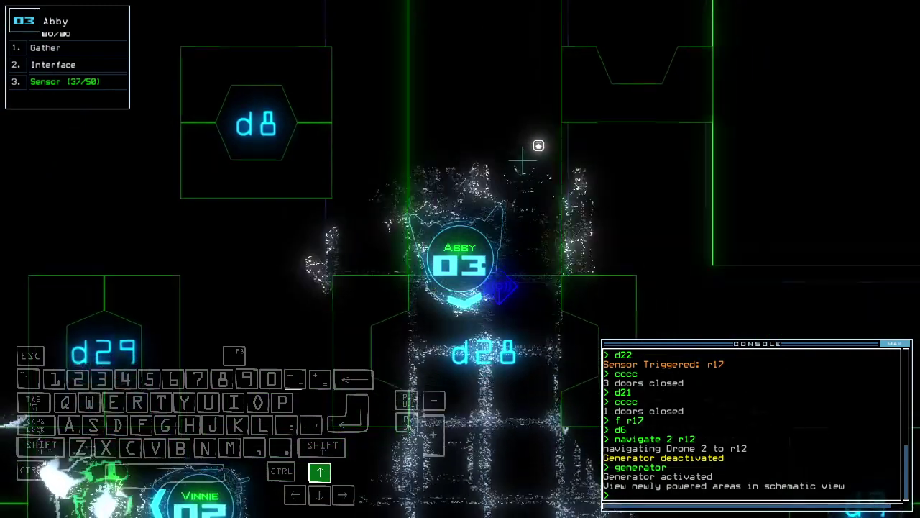
key(Tab)
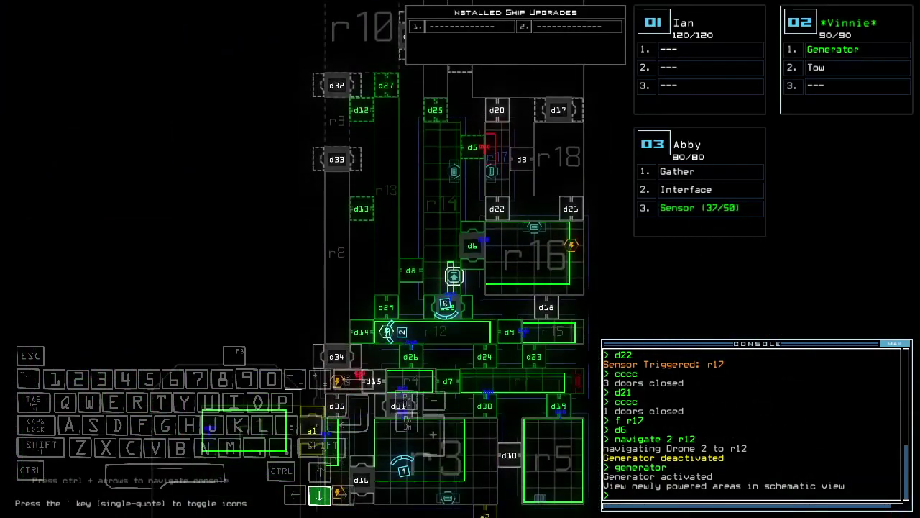
text(d25)
Open door d25, close the nearby doors, then toggle door d26.
key(Return)
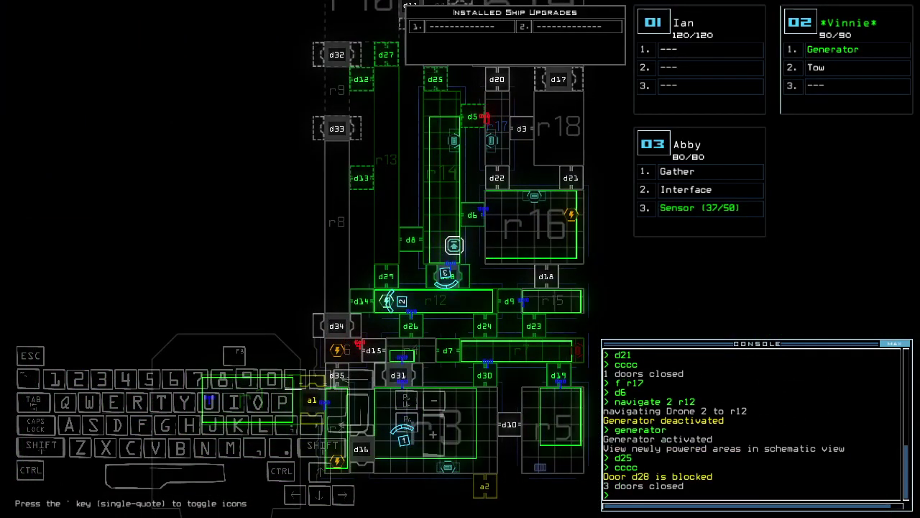
key(Return)
key(Tab)
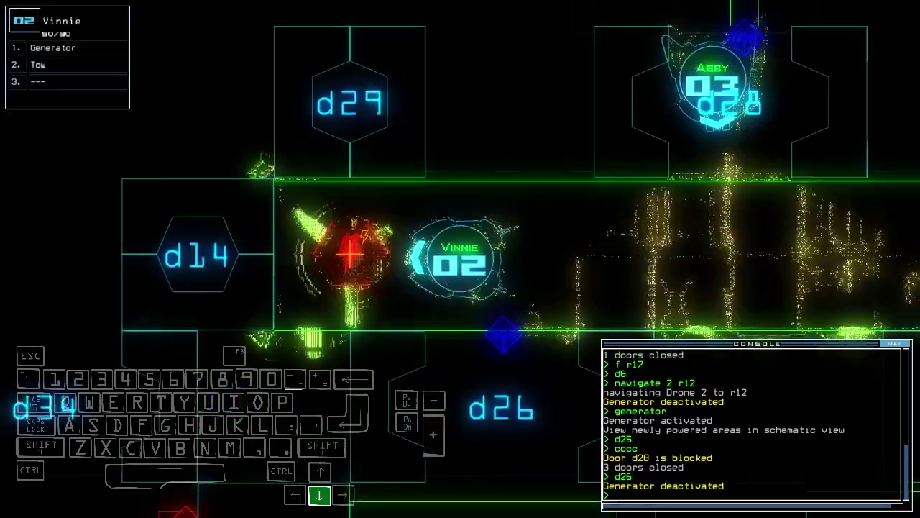
key(1)
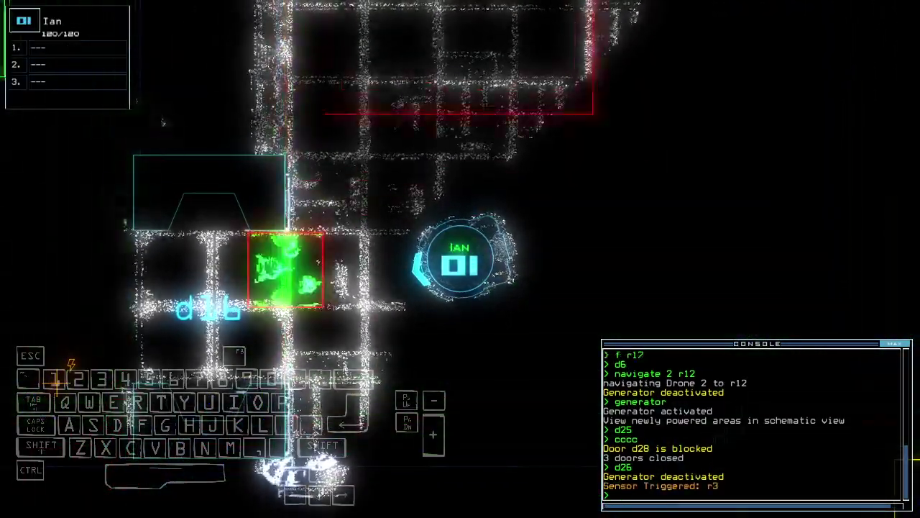
Check Ian's, Vinnie's and Abby's cameras, then reactivate Vinnie's generator.
key(space)
key(1)
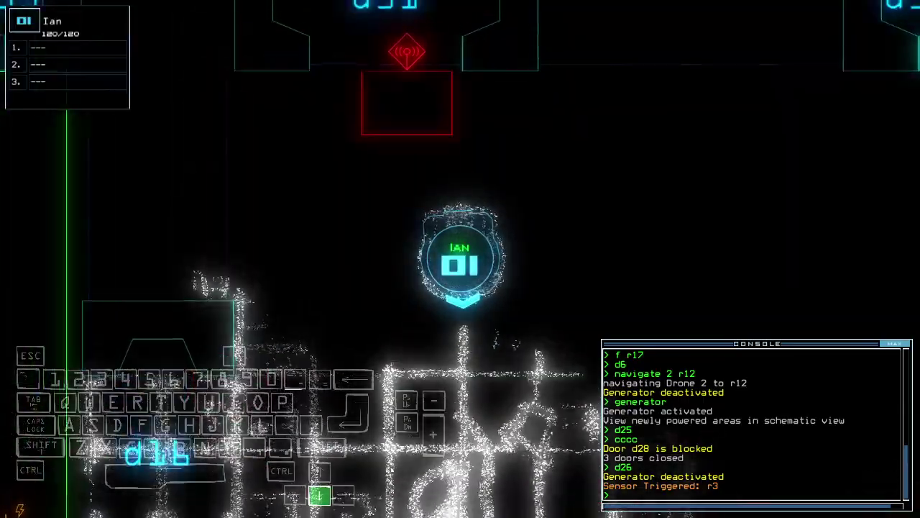
key(space)
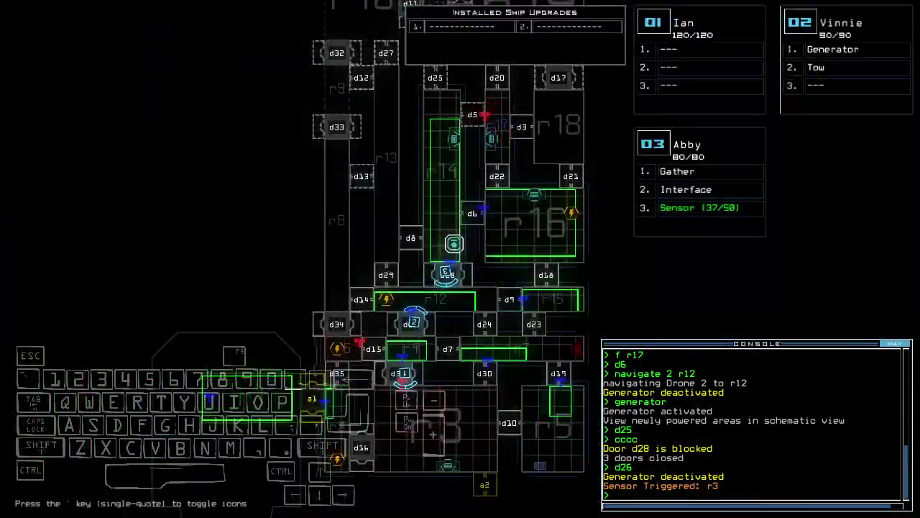
key(2)
key(space)
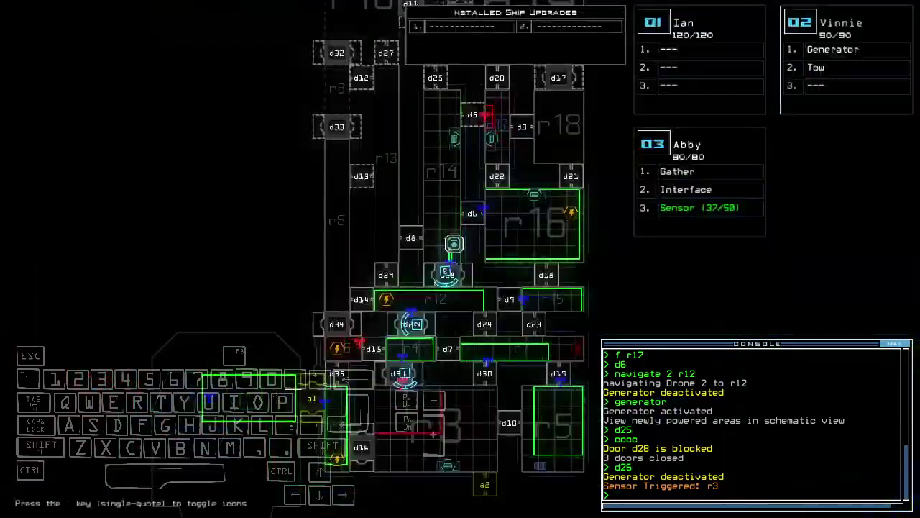
key(3)
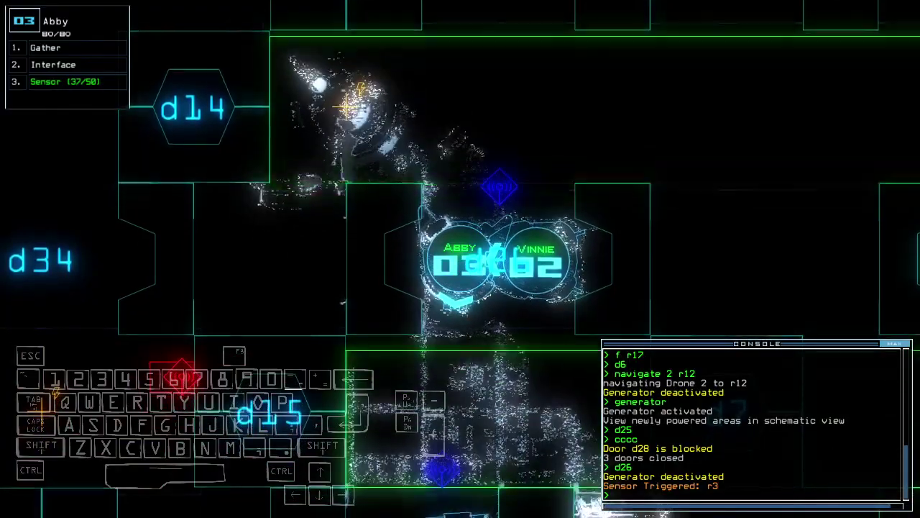
key(space)
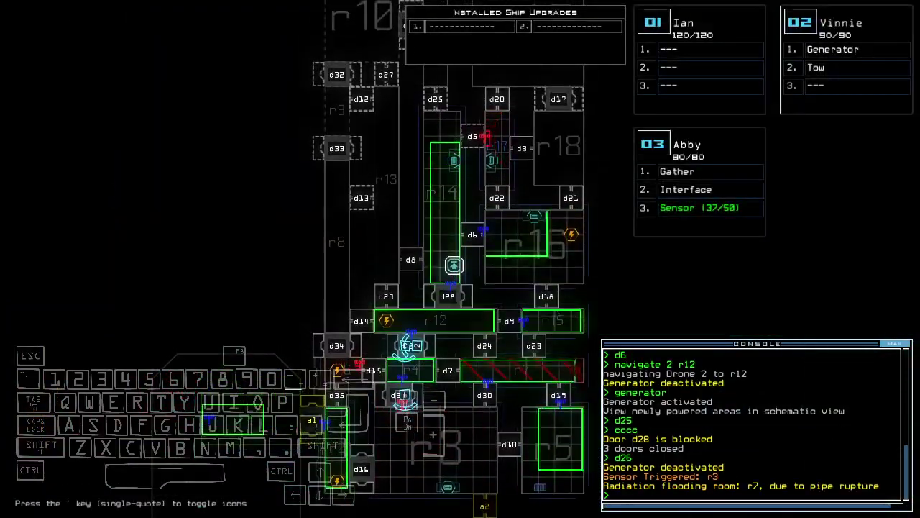
text(2)
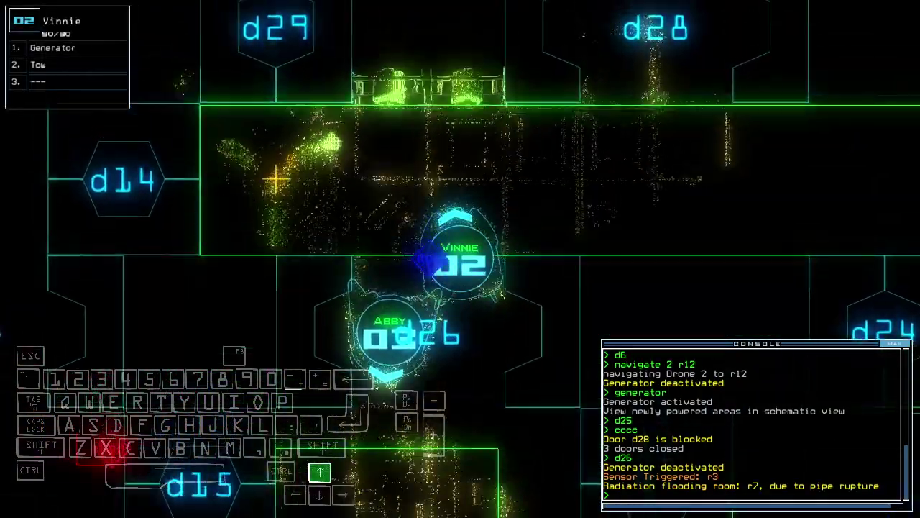
text(generator)
key(Return)
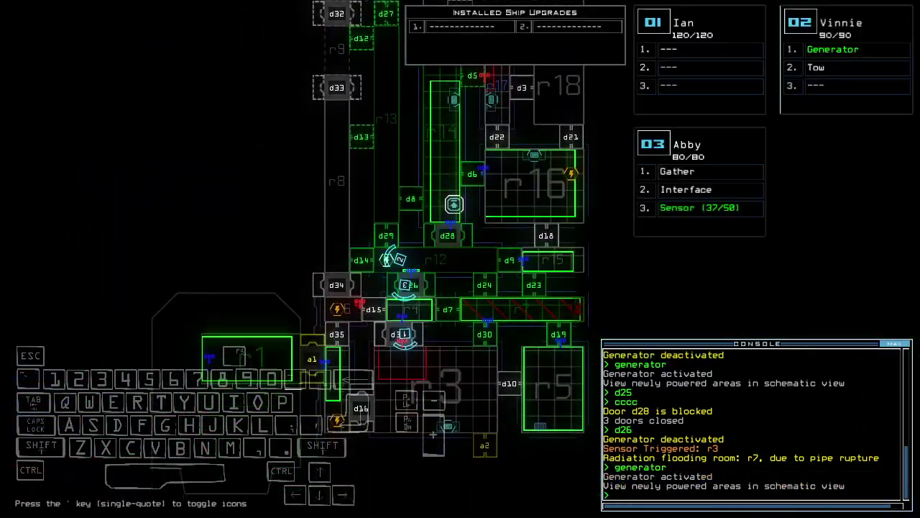
text(1)
text(swap ge)
Move the generator over to Ian and drive Ian forward.
key(Return)
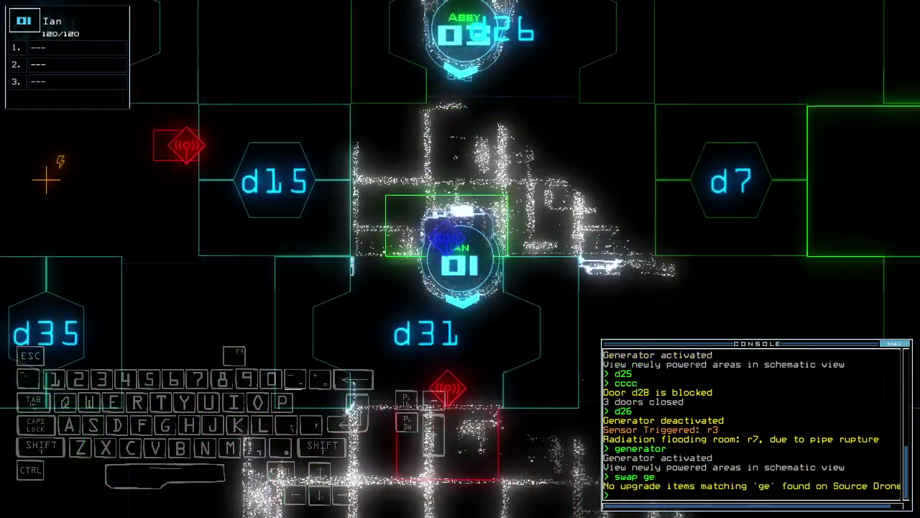
key(space)
text(2)
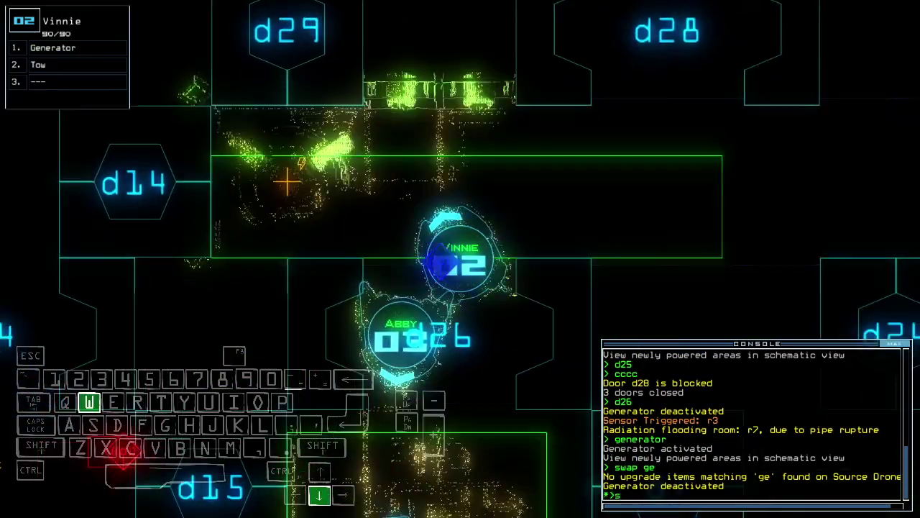
text(swap 1 ge)
key(Return)
key(space)
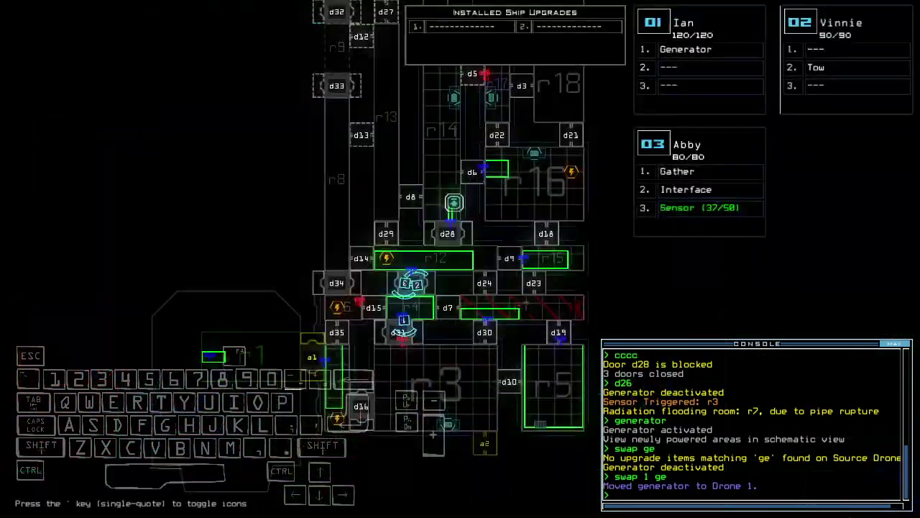
key(space)
key(space)
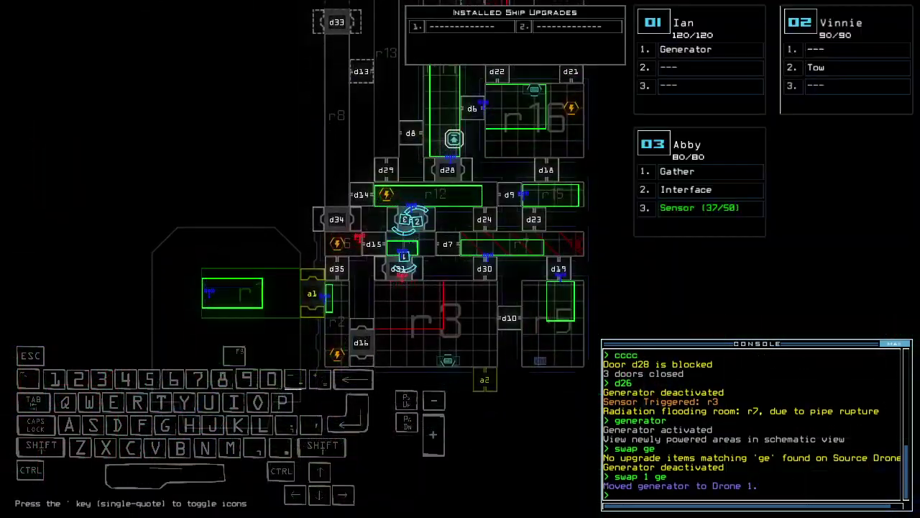
key(1)
key(Up)
key(Up)
key(Up)
text(d)
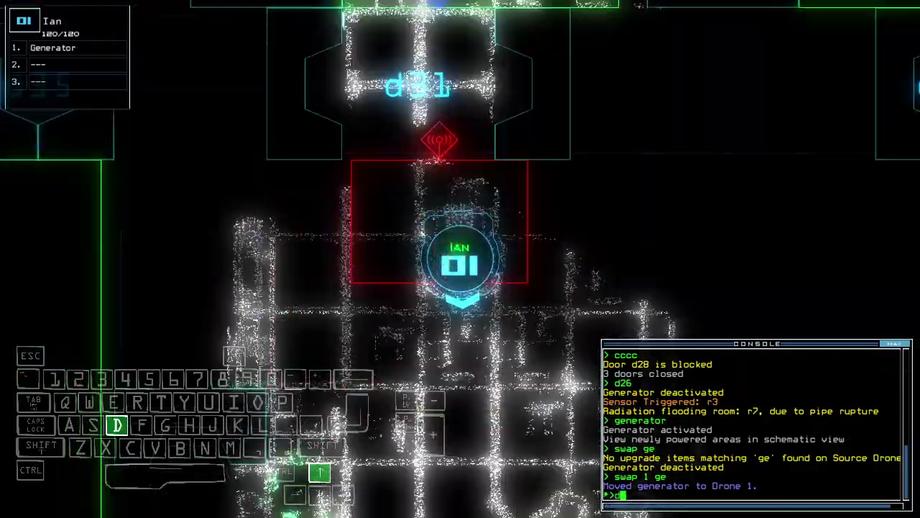
text(d a2)
Re-dock at airlock a2, then a1, opening all doors into room r1.
key(Return)
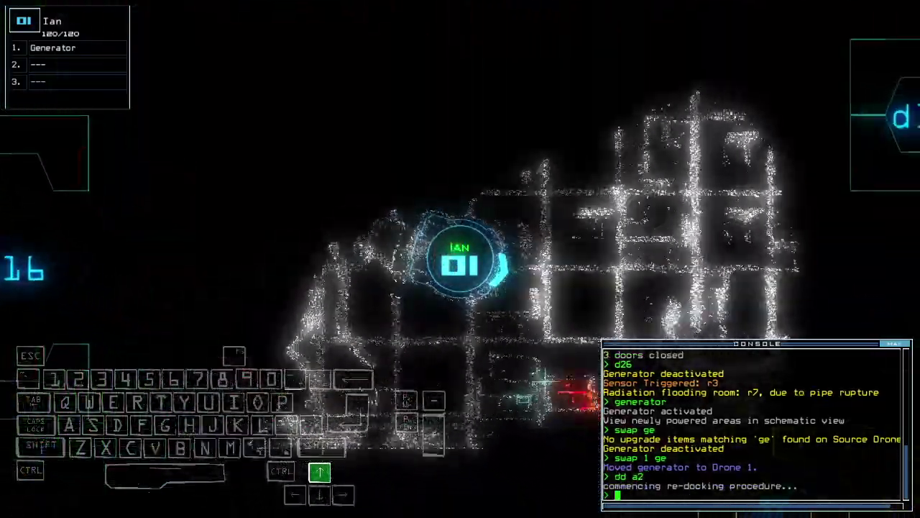
key(space)
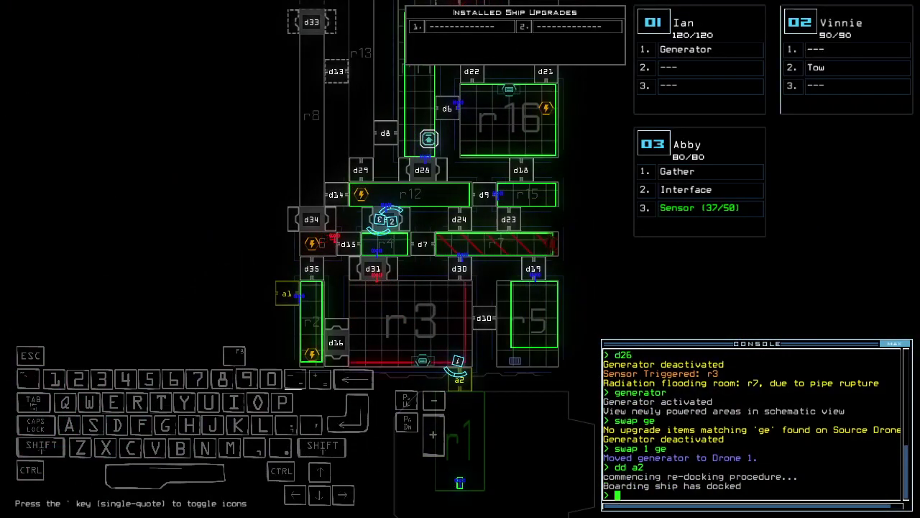
text(ar)
key(Return)
text(dd a1)
key(Return)
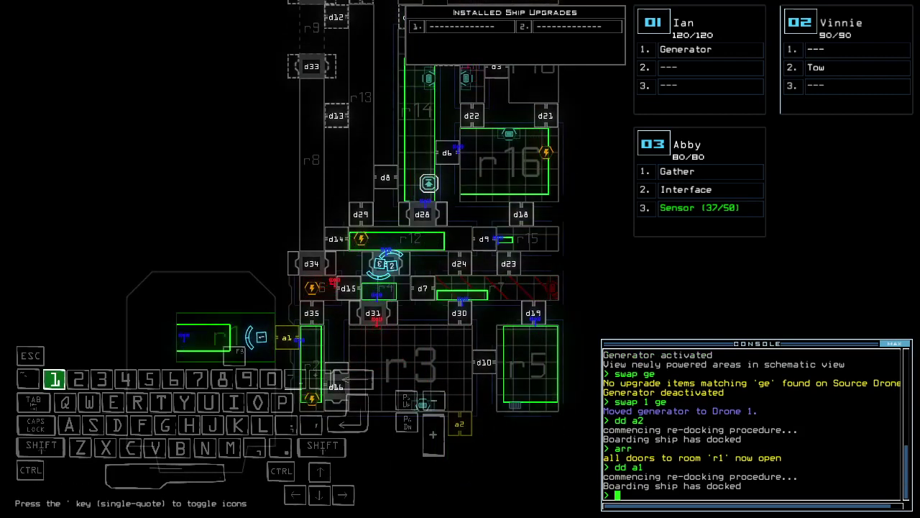
text(1arr)
key(Return)
text(generator ;vacuum r3 a2)
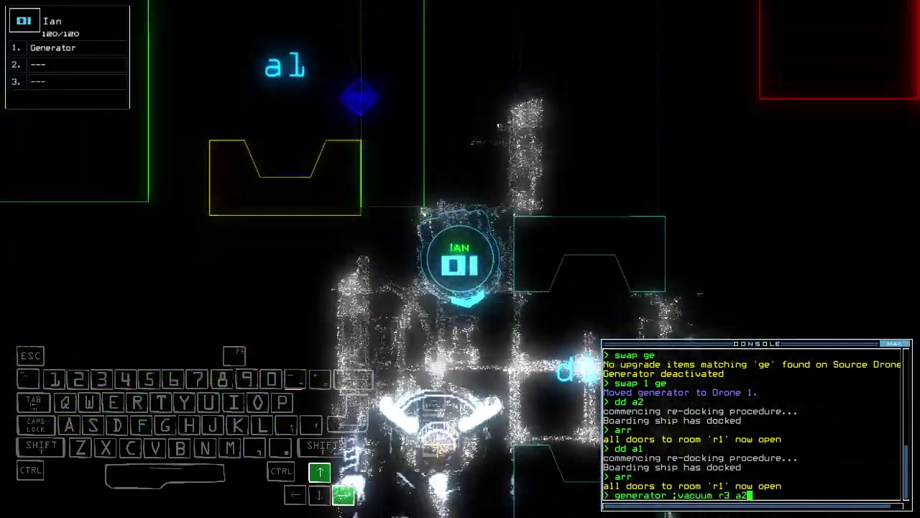
Power up, vent room r3 to space via a2, and open doors d16 and d31.
key(Return)
key(space)
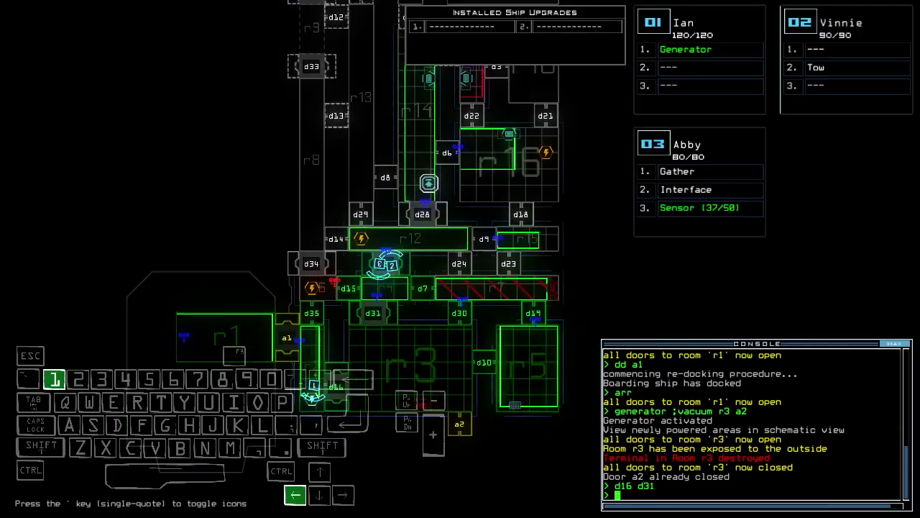
key(space)
text(swap 2)
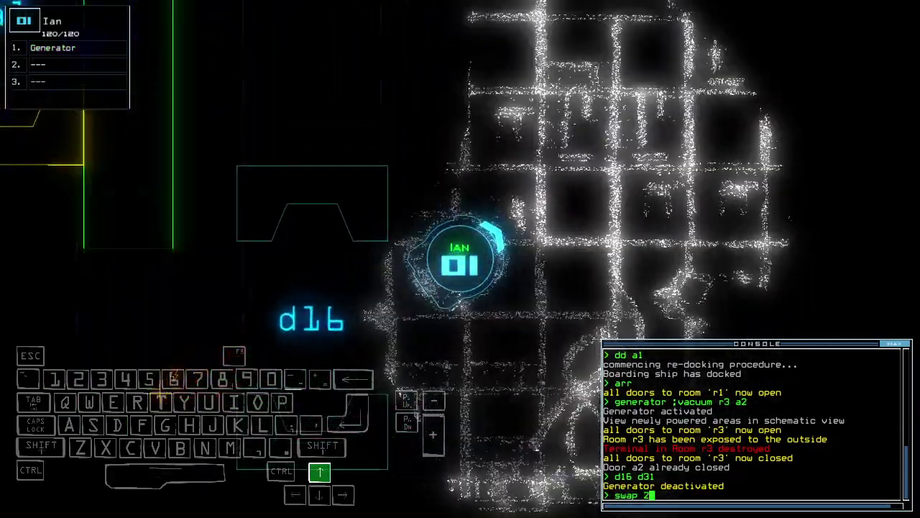
key(Up)
text(ge)
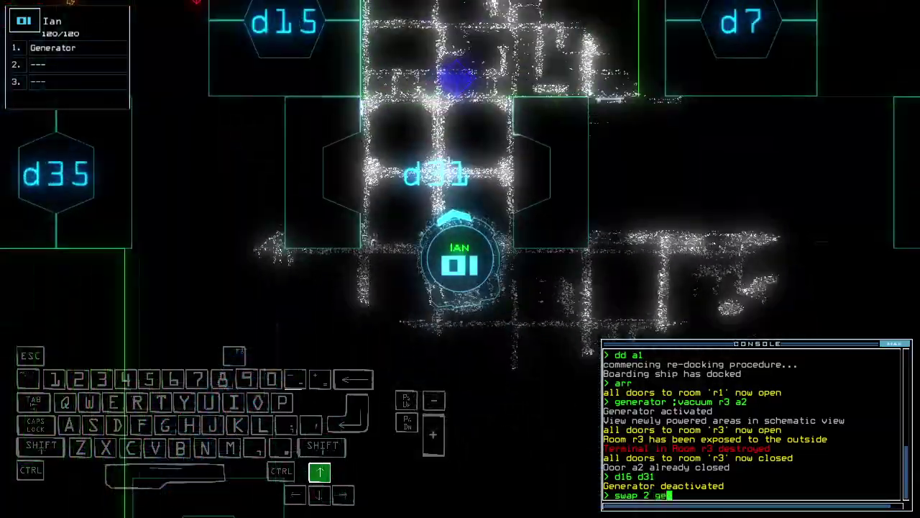
Swap the generator onto Vinnie, switch it on, and drive Abby forward.
key(Return)
text(2 )
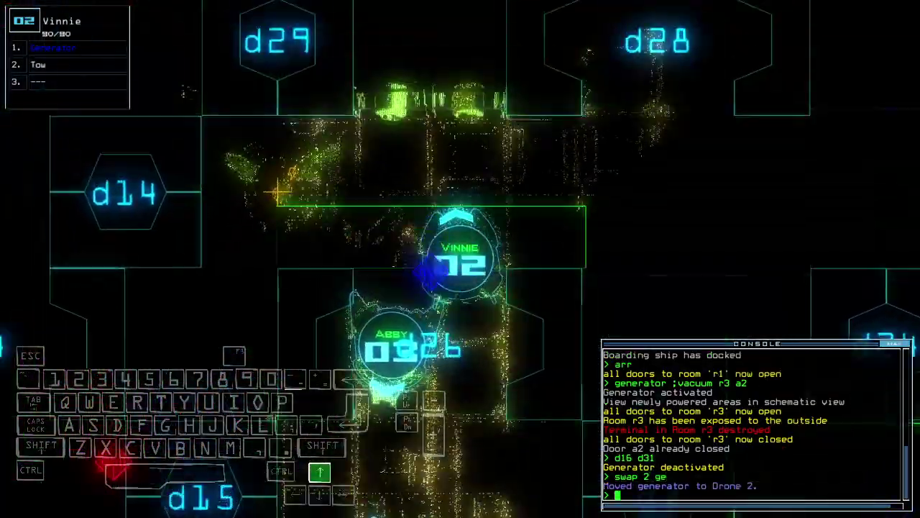
text(g)
key(Return)
key(space)
key(3)
key(Up)
key(Up)
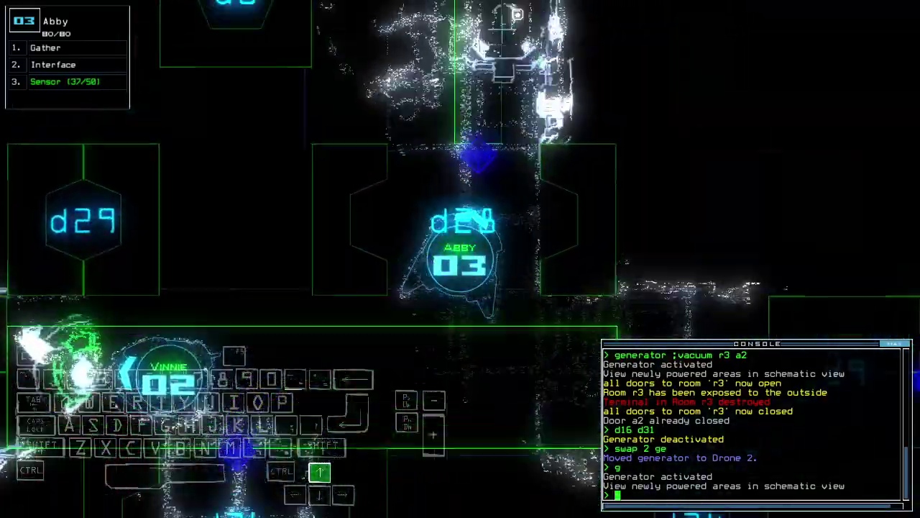
text(d8)
Steer Abby to door d8, open it, and drop a sensor there.
key(Left)
key(space)
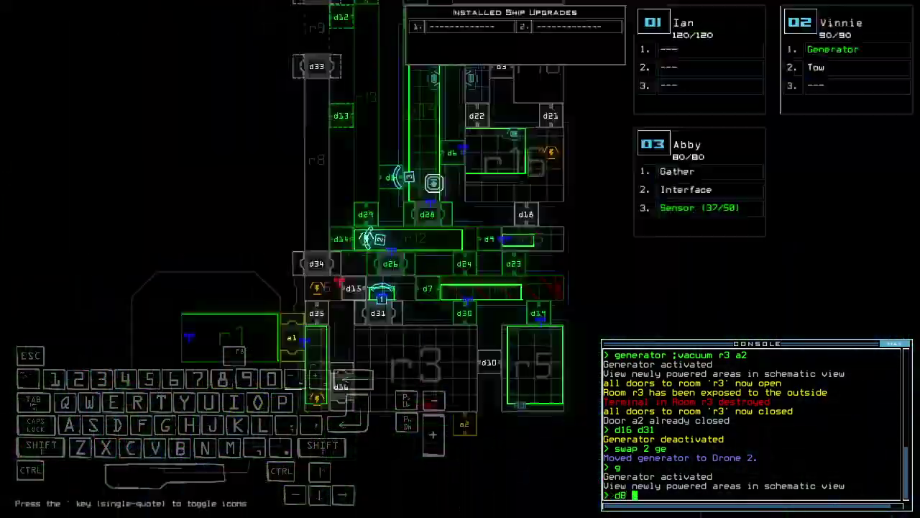
key(space)
key(Return)
text(ss)
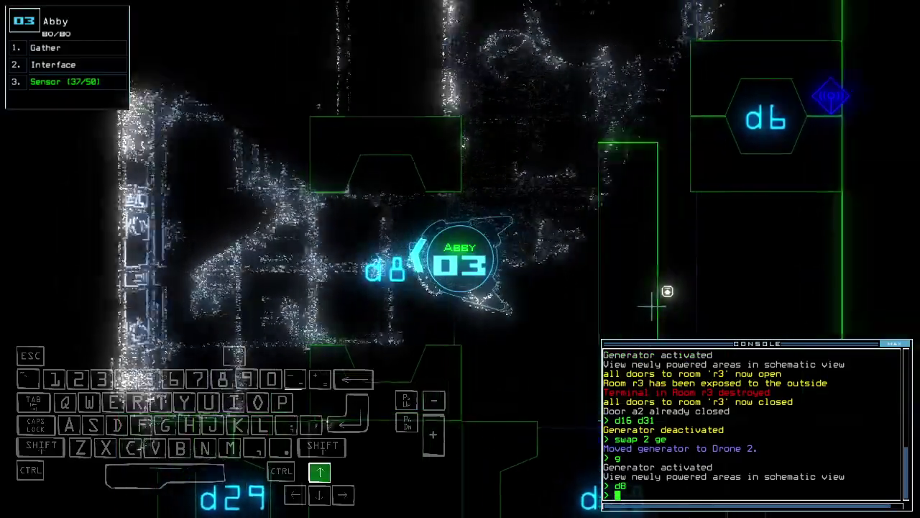
key(Return)
Drive Abby back up the corridor and gather scrap from the room.
key(Down)
key(Down)
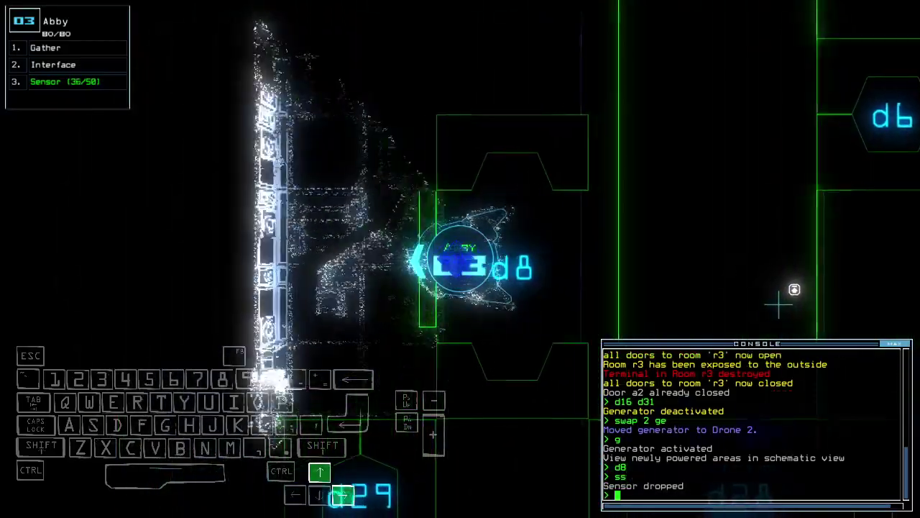
key(Up)
key(Right)
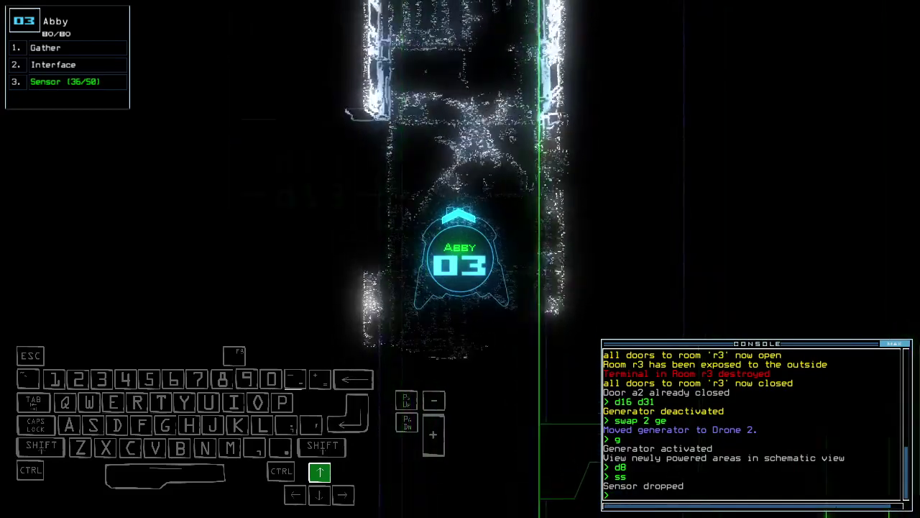
text(swap)
key(Return)
Try an upgrade swap and pan the ship schematic up and down.
key(Escape)
key(space)
key(Up)
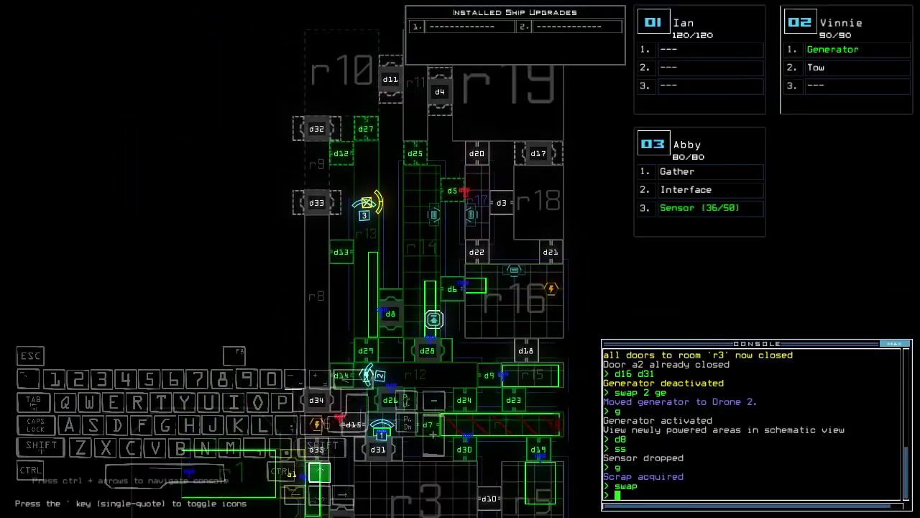
key(Down)
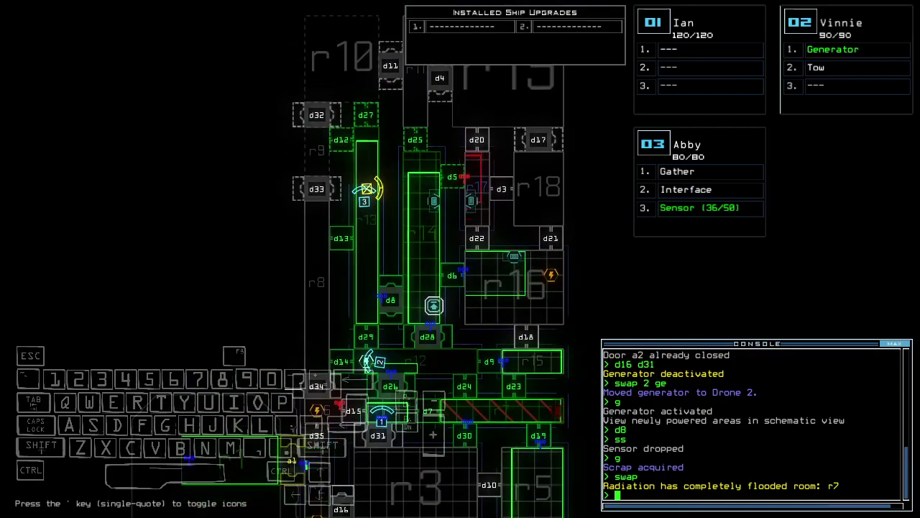
key(space)
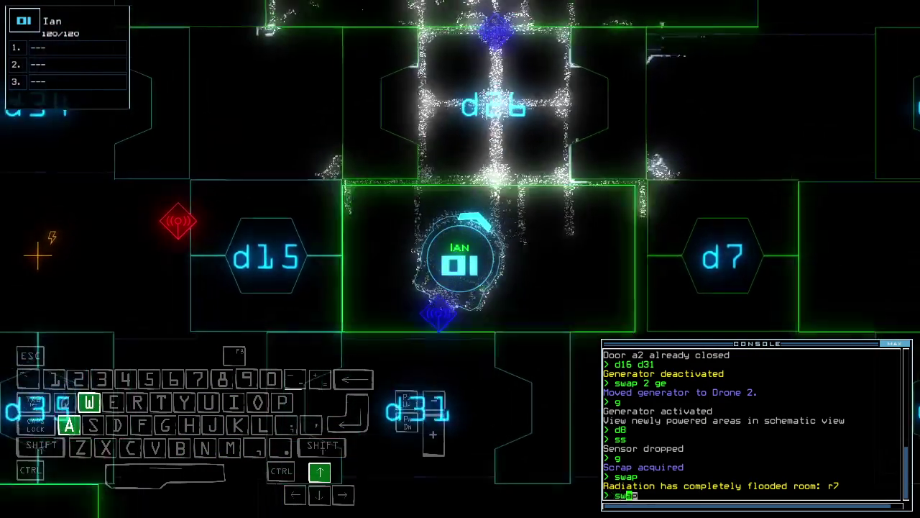
text(swap to)
Give Ian the tow upgrade and have Vinnie open door d29.
key(Return)
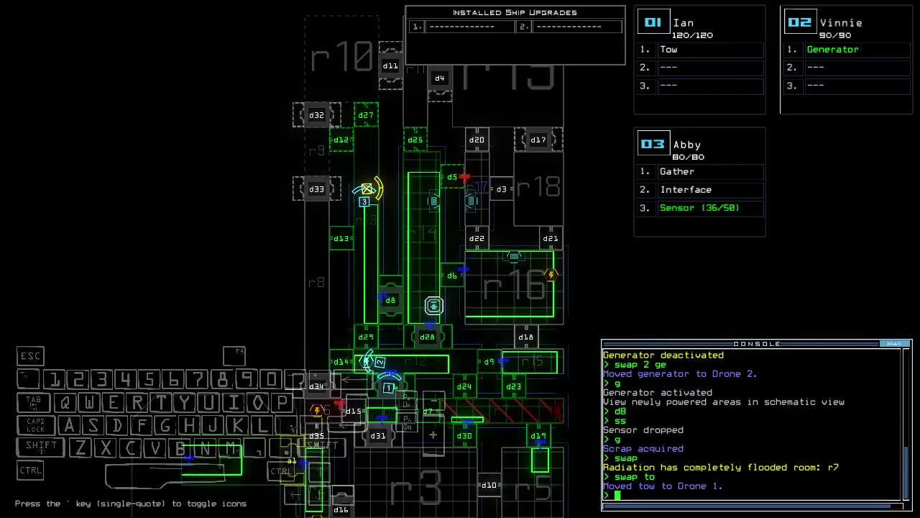
key(space)
text(d29)
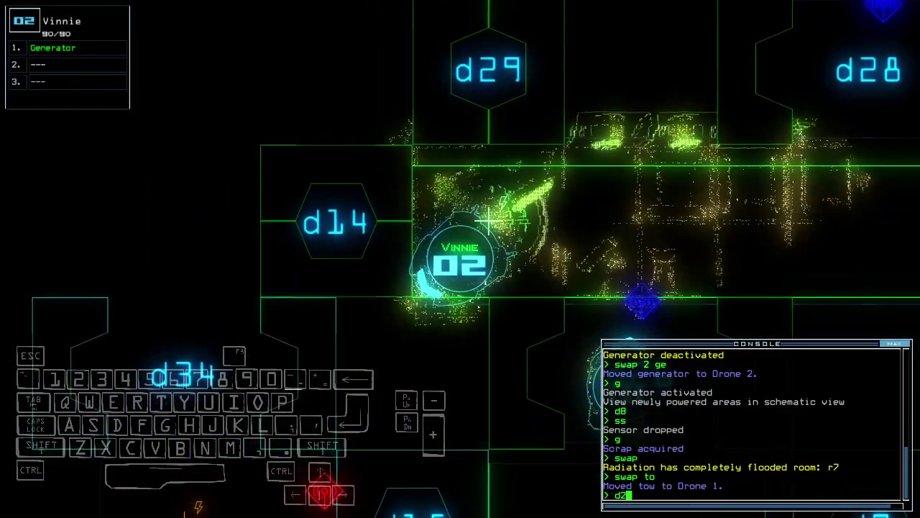
key(Return)
key(space)
Hook Ian onto derelict drone Ron and tow it through d29 toward r1.
key(space)
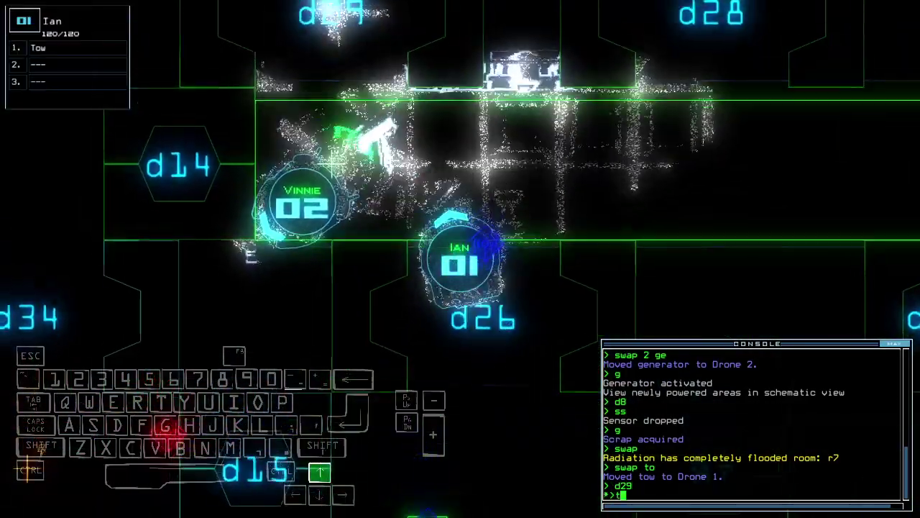
text(tow ;)
key(Up)
key(BackSpace)
key(BackSpace)
key(BackSpace)
text(back)
key(Return)
key(space)
key(space)
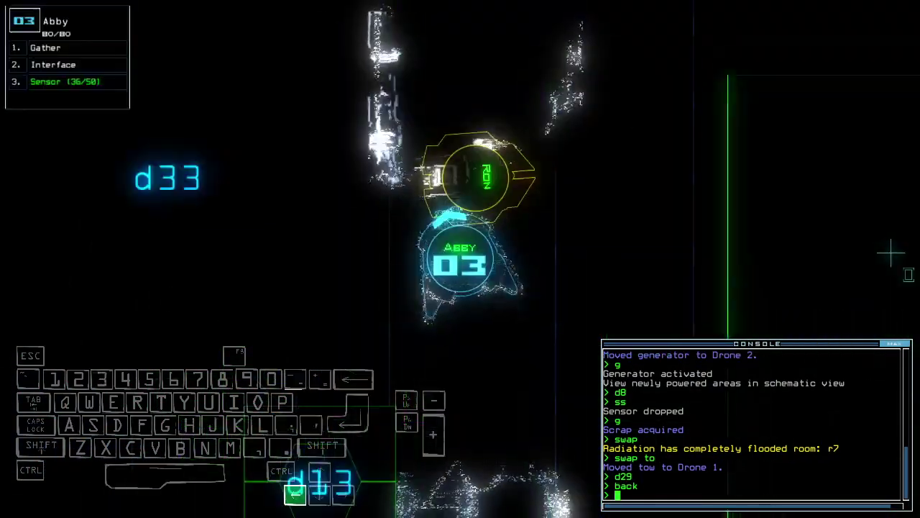
key(space)
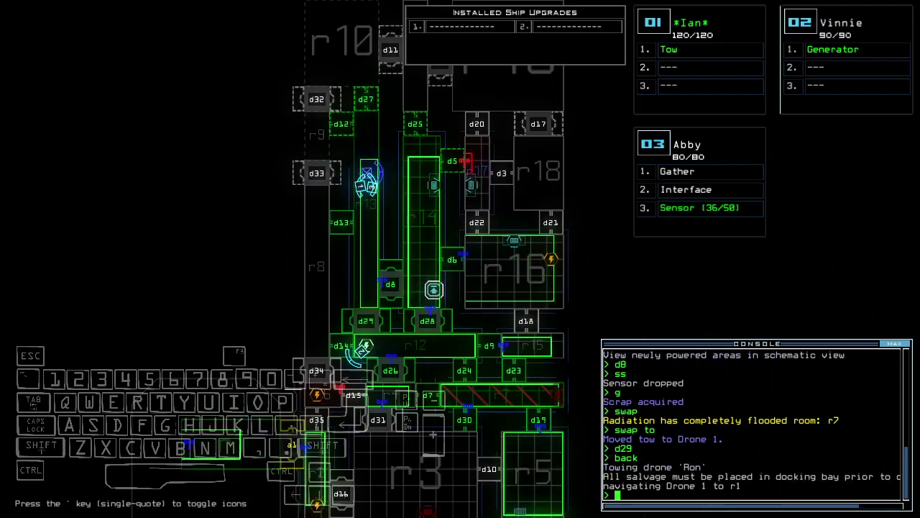
key(space)
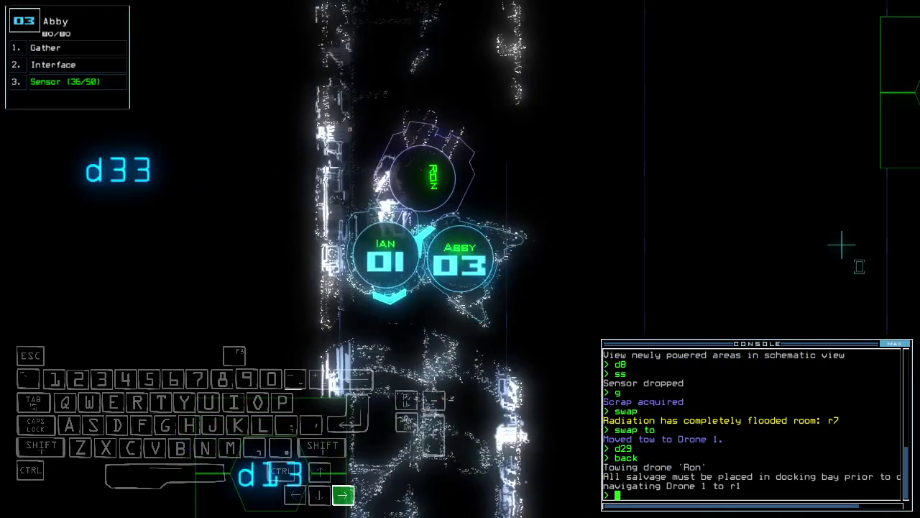
key(space)
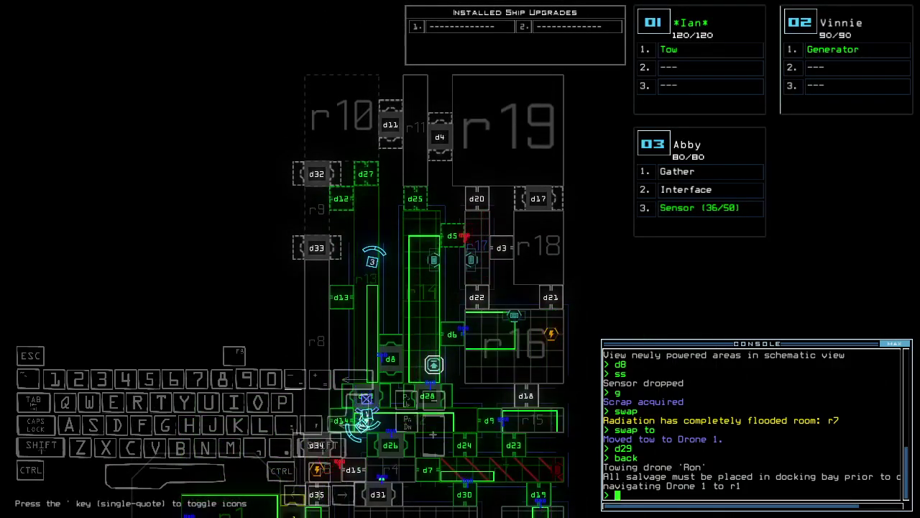
text(3)
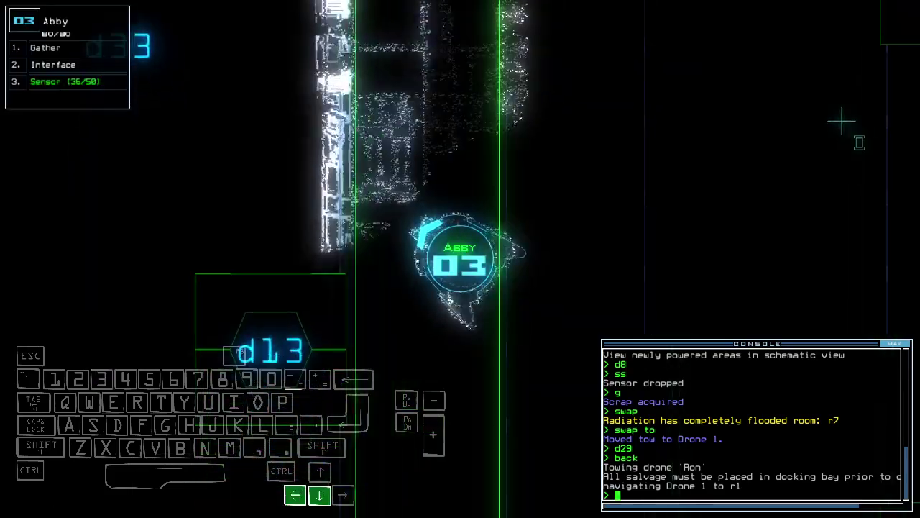
text(d1)
Have Abby open door d13, enter r8, drop a sensor, and list its items.
key(Up)
text(3)
key(Return)
key(space)
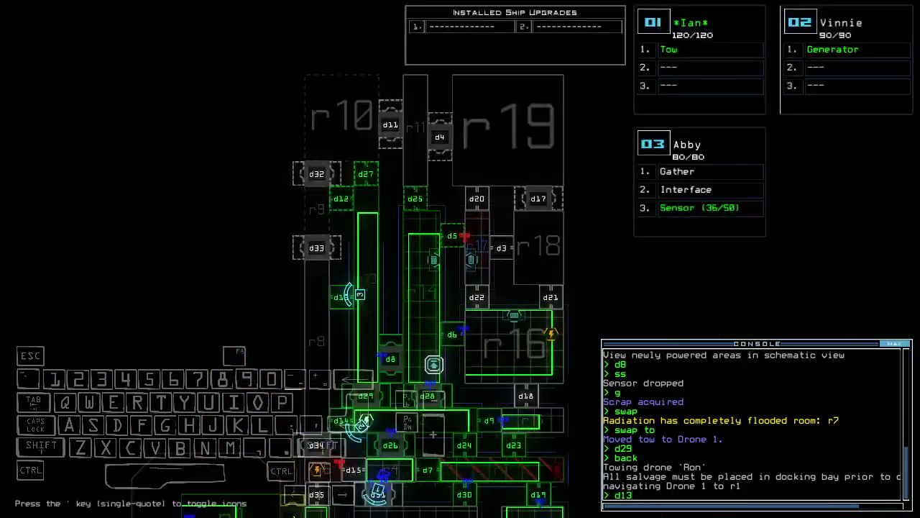
key(space)
text(ss)
key(Return)
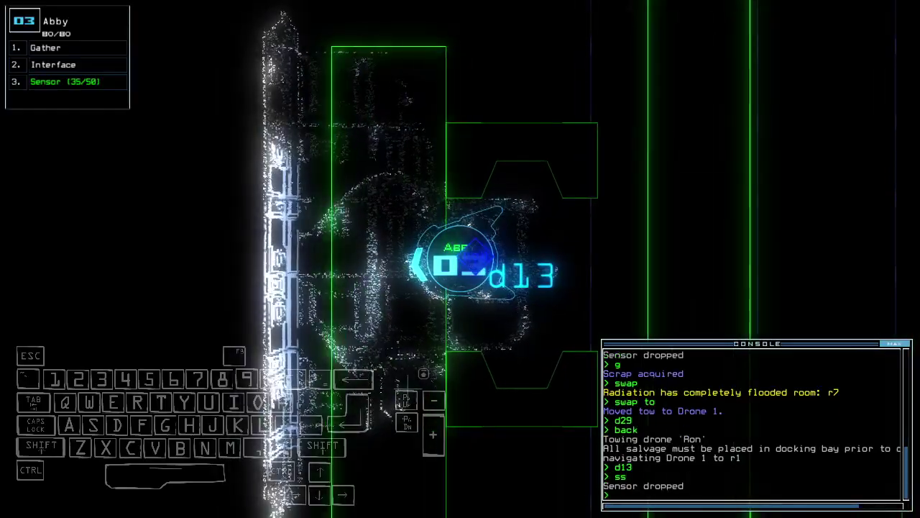
text(i)
key(Return)
text(d13)
Close door d13 and drive Abby back down the corridor toward d8.
key(Return)
key(Down)
key(Down)
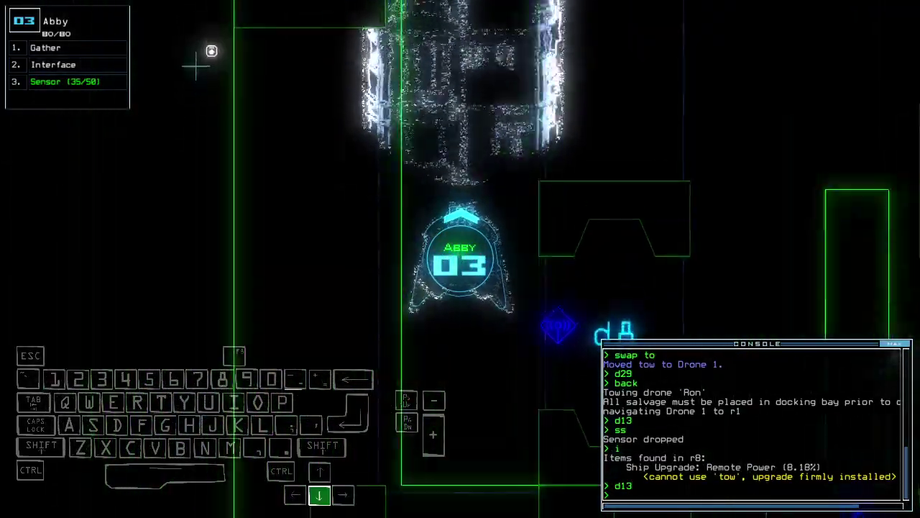
key(Left)
key(Down)
key(Left)
key(Down)
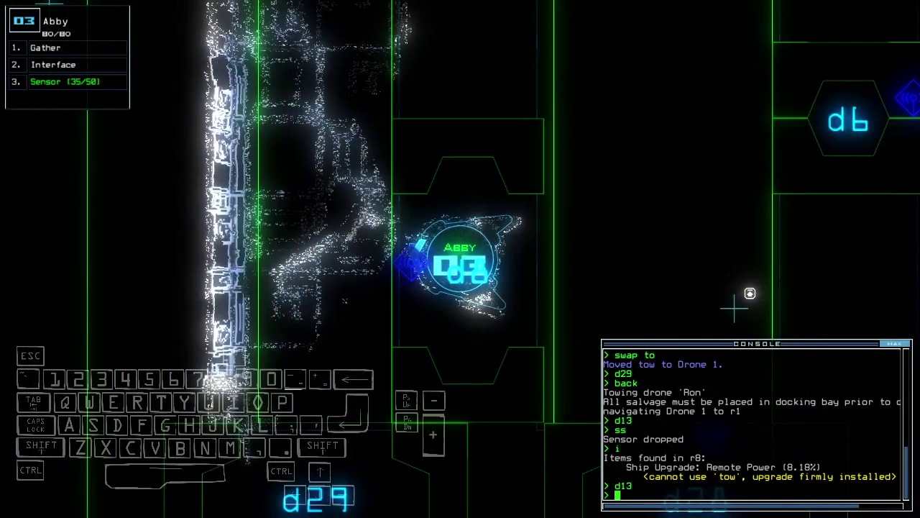
Switch to Vinnie and power down the generator.
key(Tab)
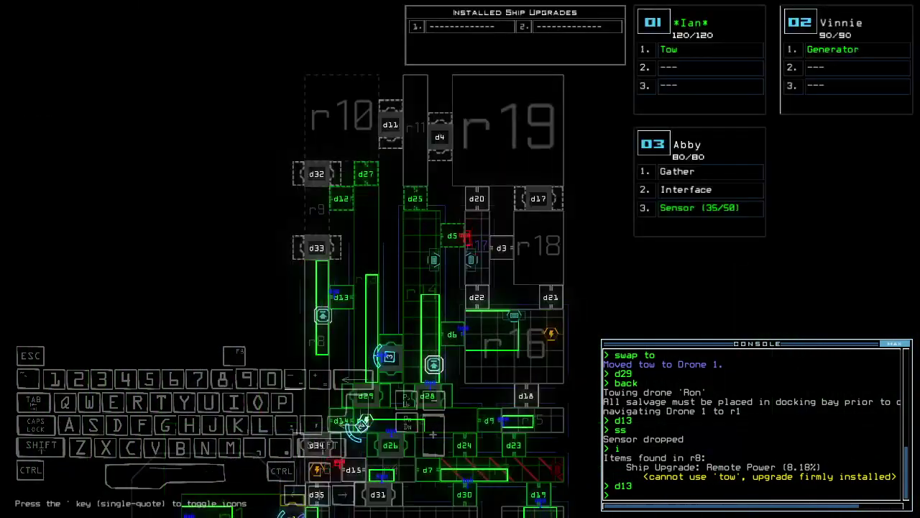
key(Tab)
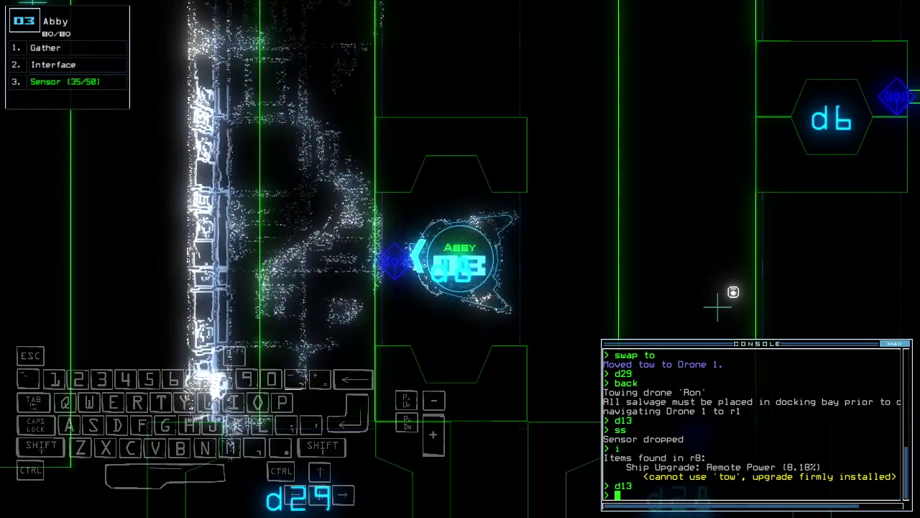
key(Tab)
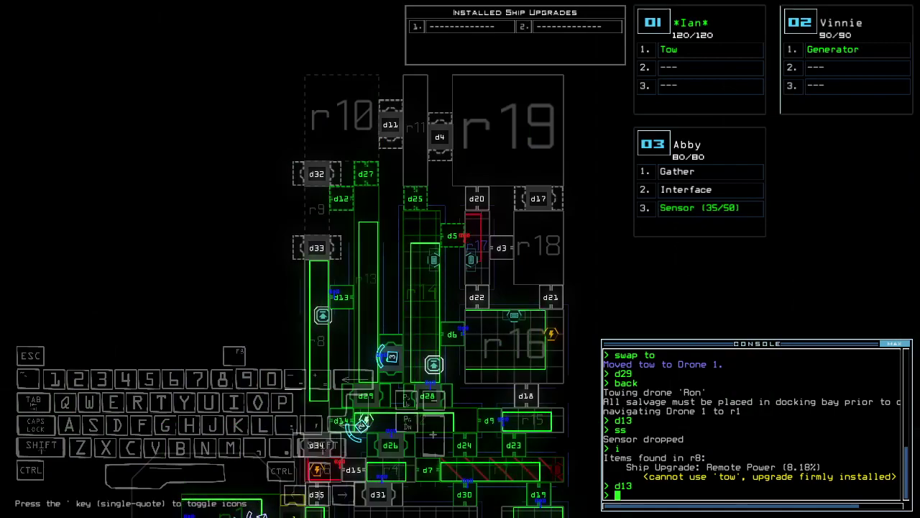
key(2)
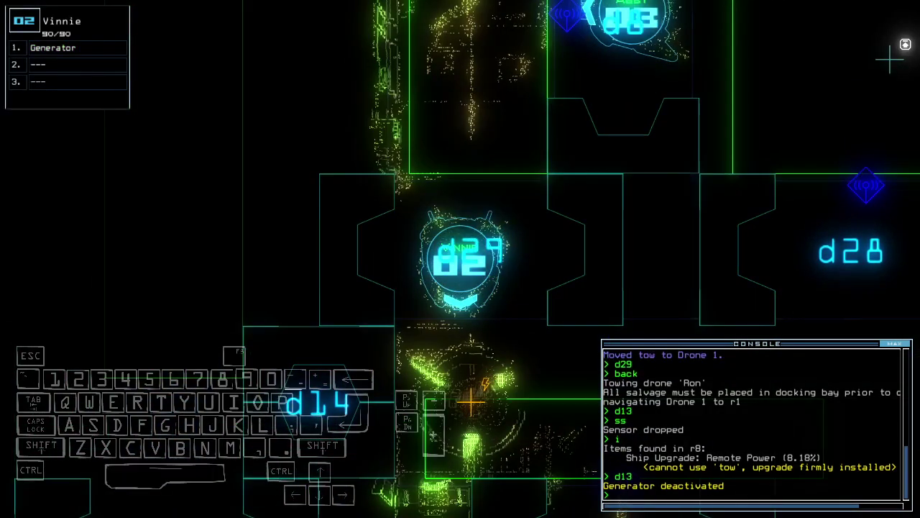
key(Tab)
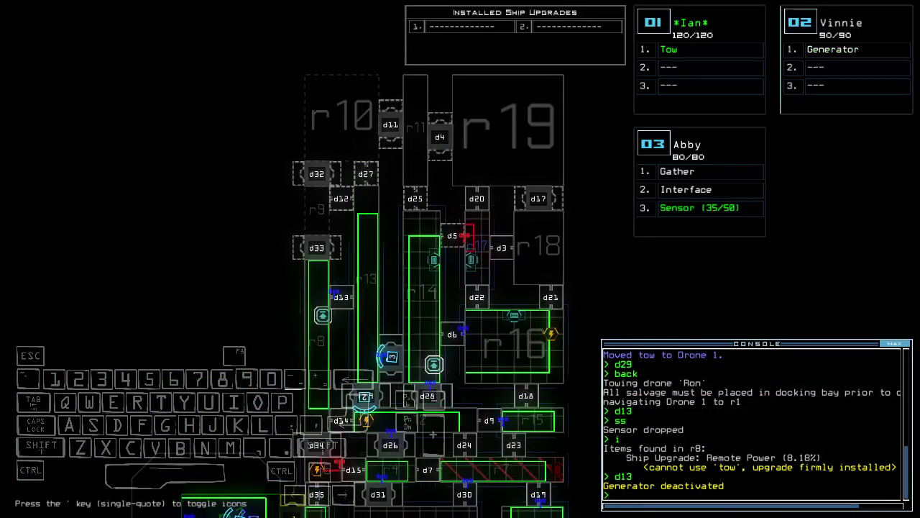
Pan to the docking area and release the towed drone Ron at r1.
key(Down)
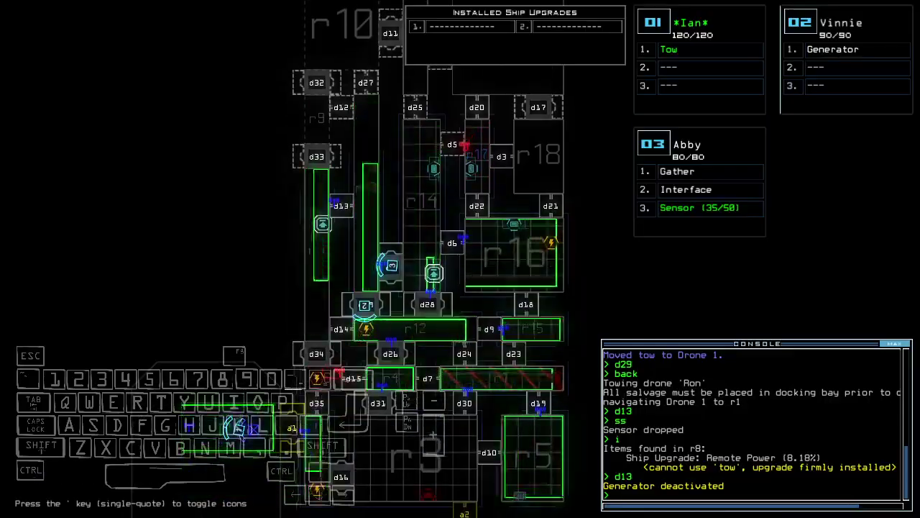
text(1)
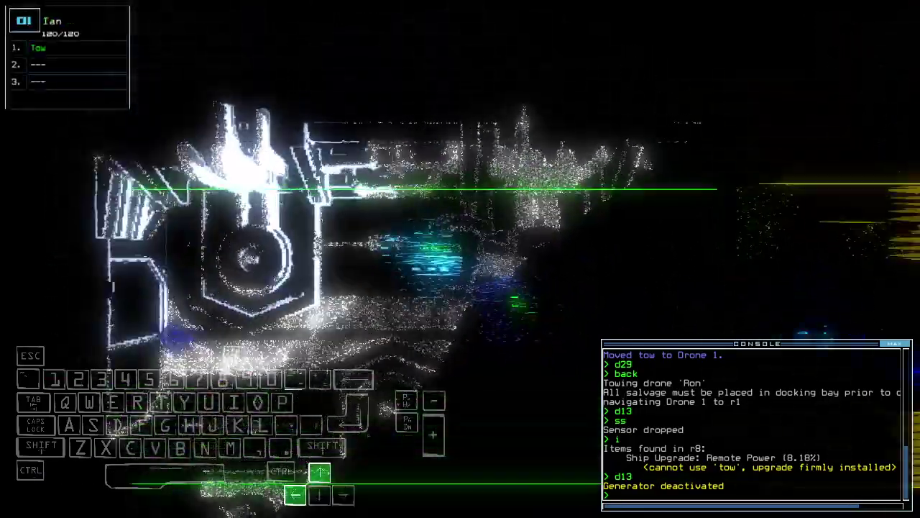
text(tow)
key(Return)
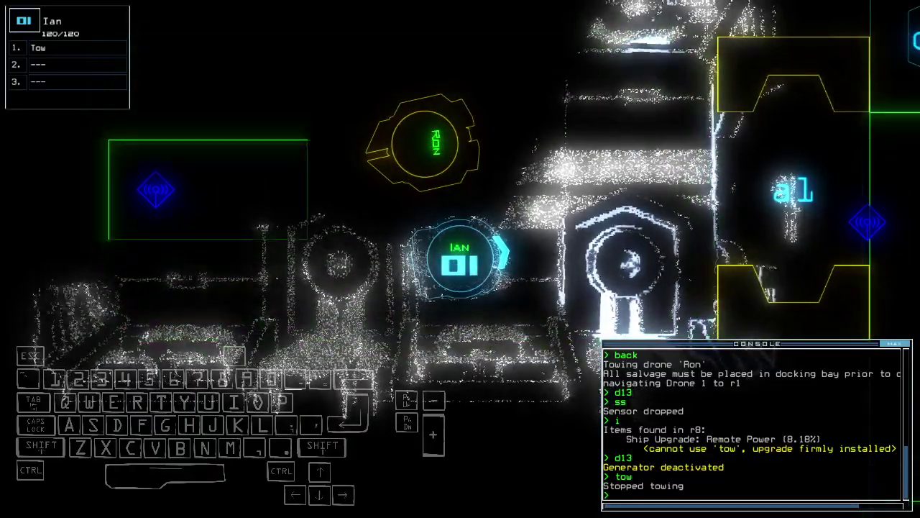
key(space)
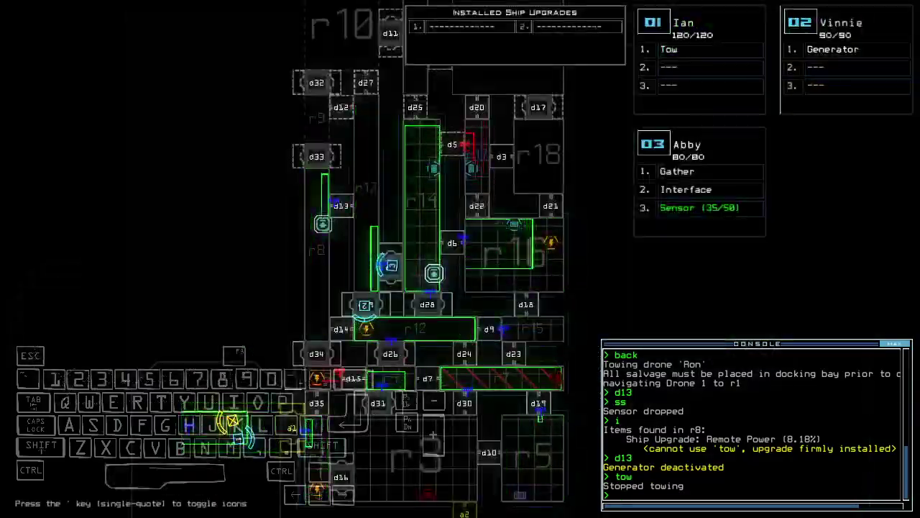
text(2ge)
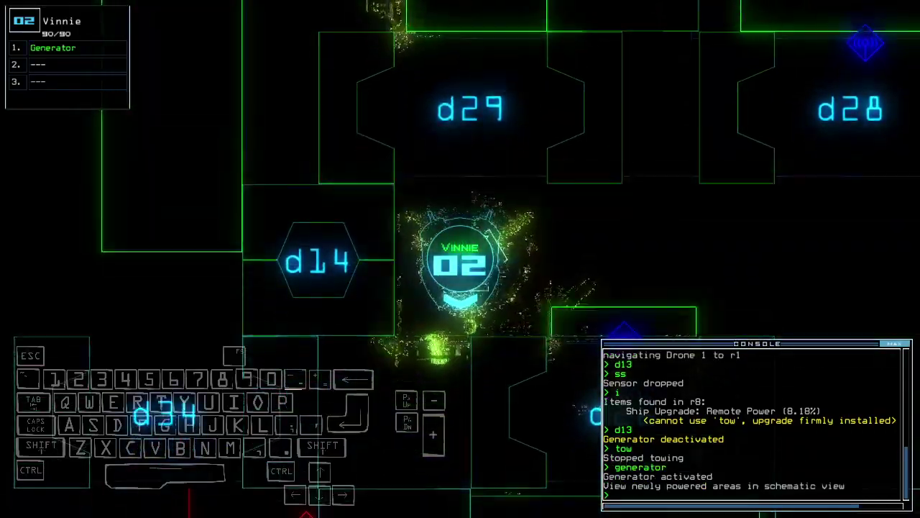
Close the four doors around the drones while driving Abby forward.
key(Up)
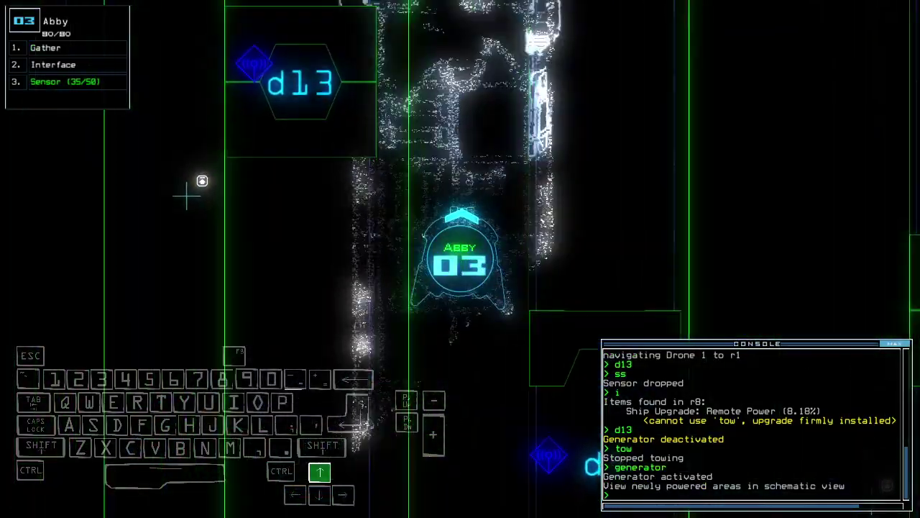
text(cccc)
key(Return)
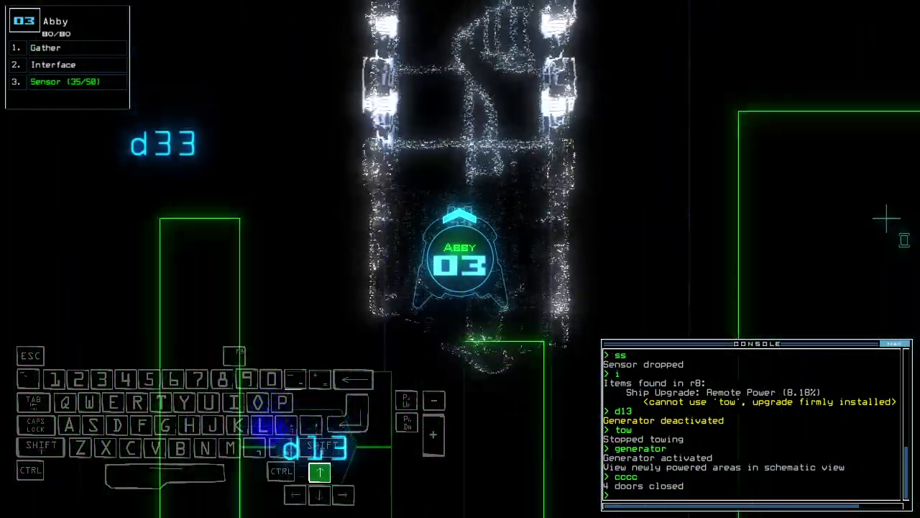
key(Up)
key(Escape)
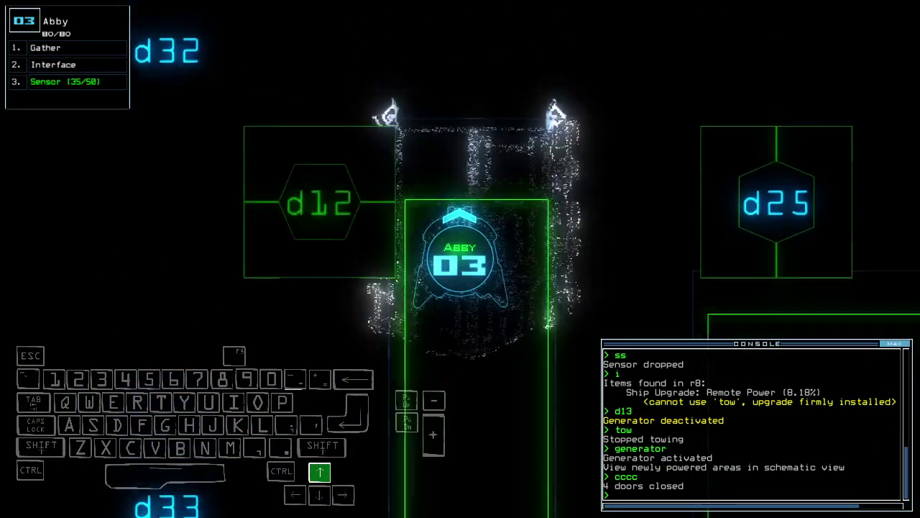
key(3)
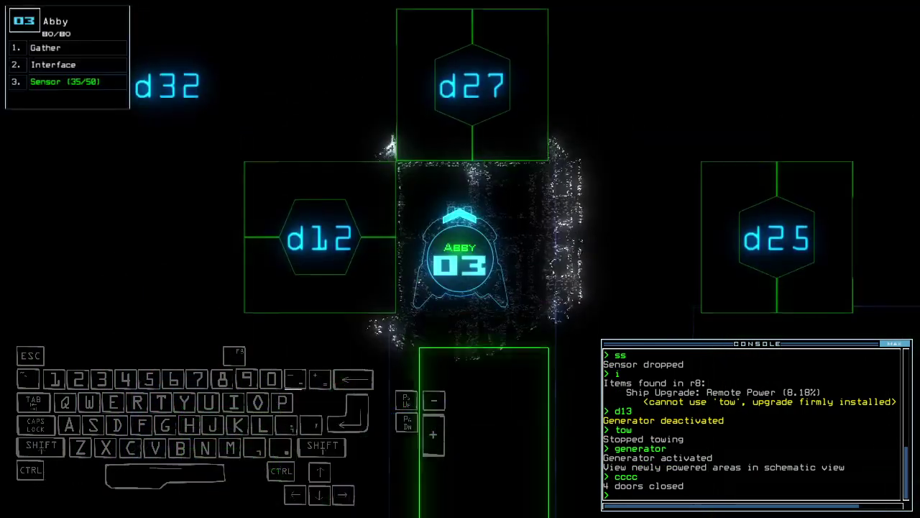
text(d27)
key(Escape)
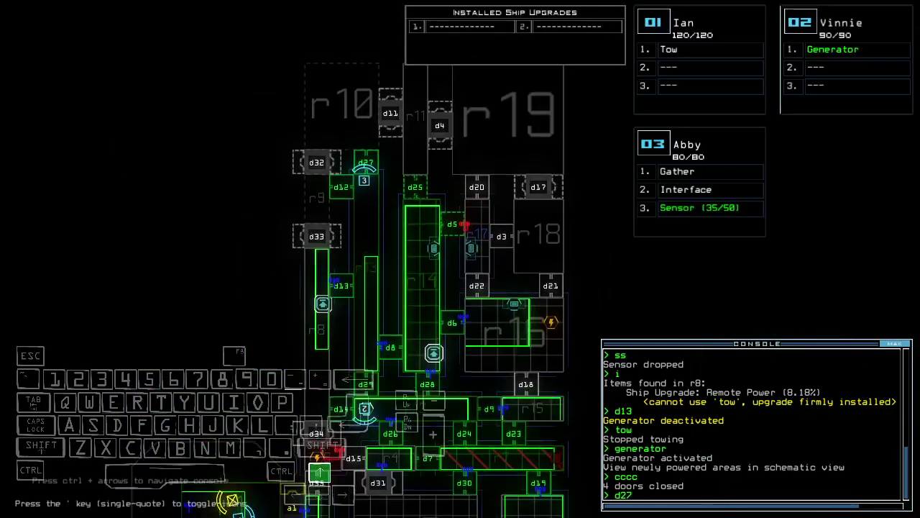
key(space)
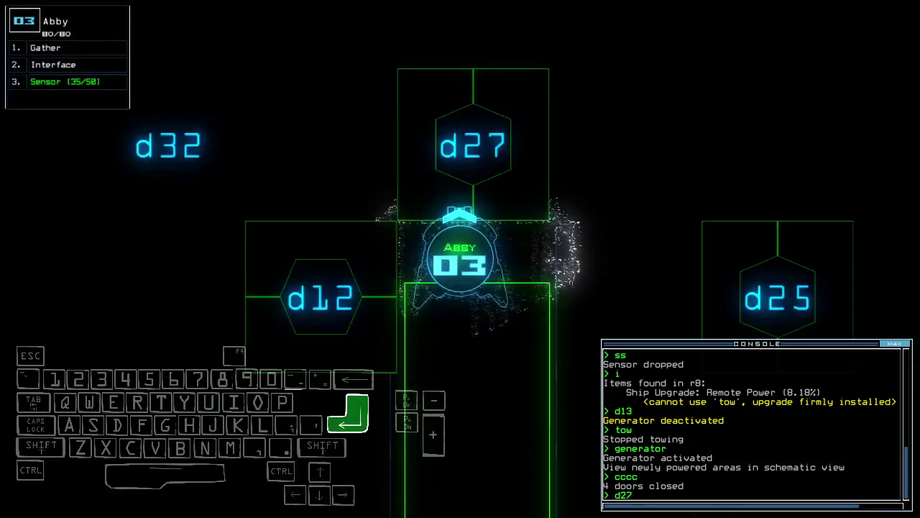
Have Abby drop a sensor, gather scrap twice, and open door d27.
key(Return)
text(g)
key(Return)
text(g)
key(Return)
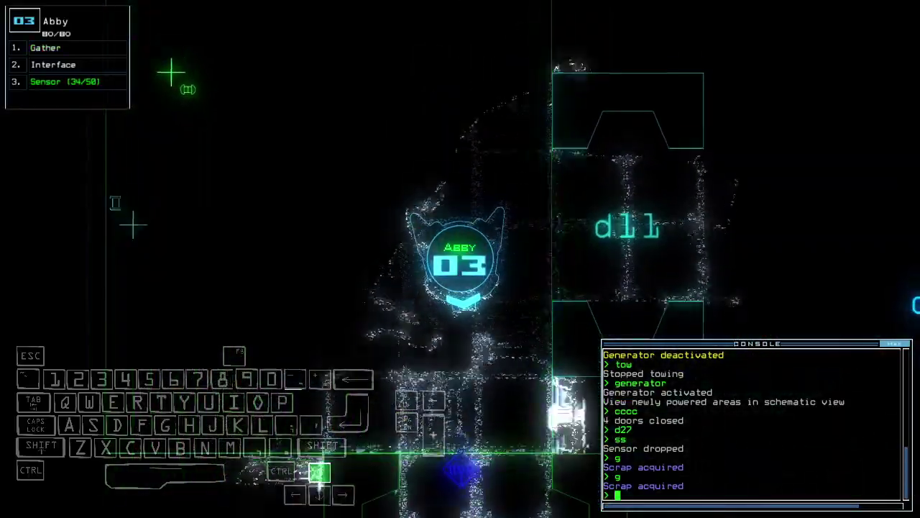
text(d27)
key(Return)
key(space)
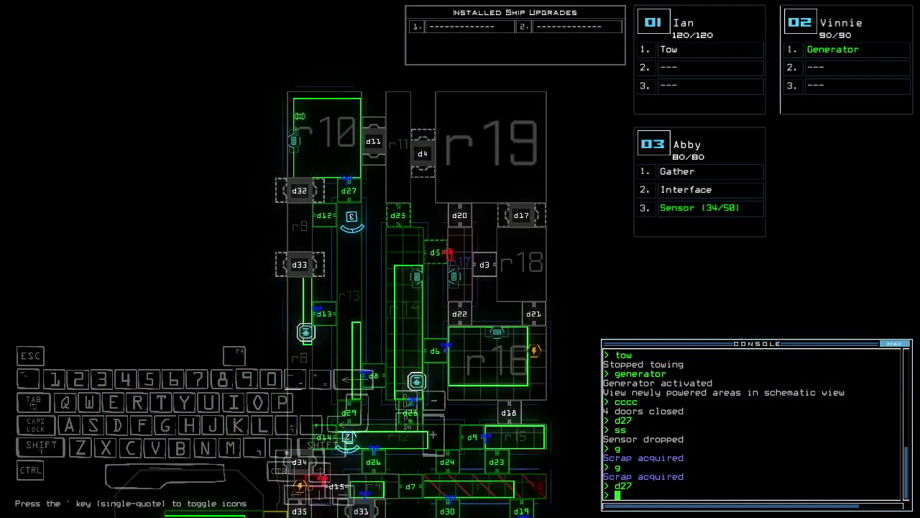
Reopen door d27 and drive Abby through the doorway.
key(Left)
key(Right)
key(d)
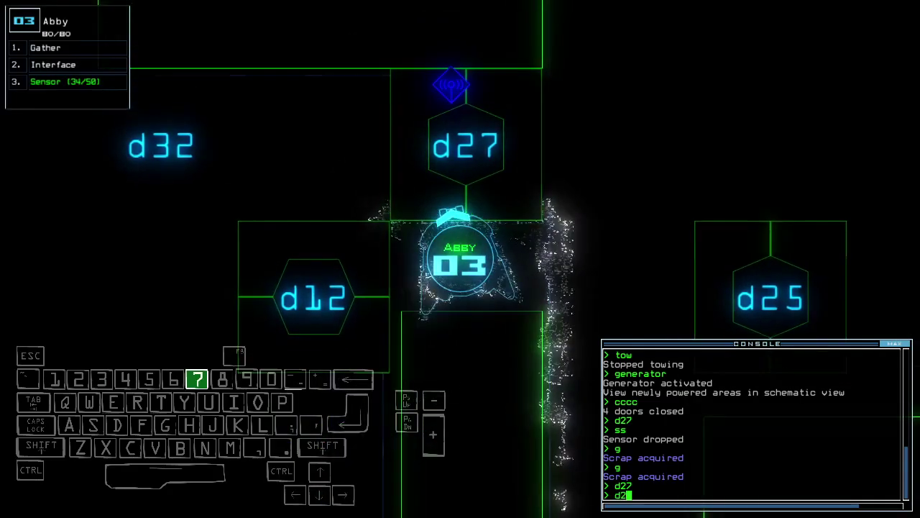
key(Return)
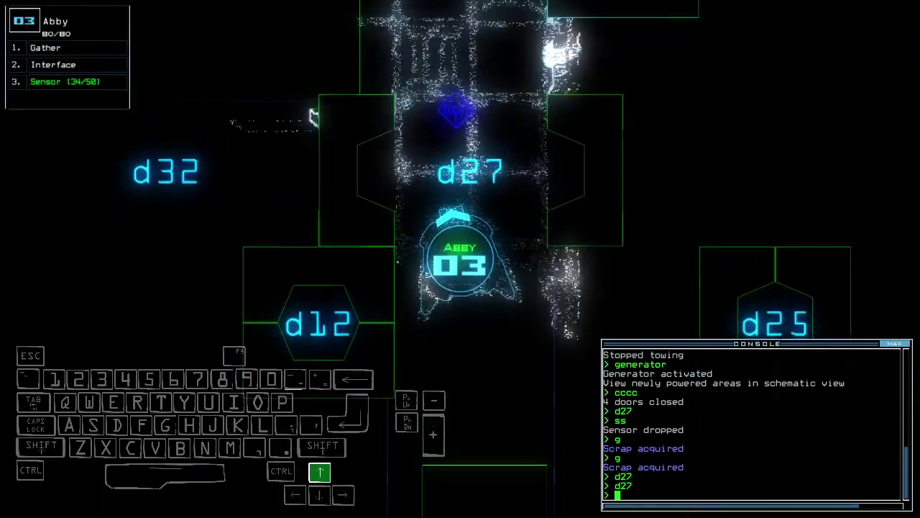
key(Up)
key(Up)
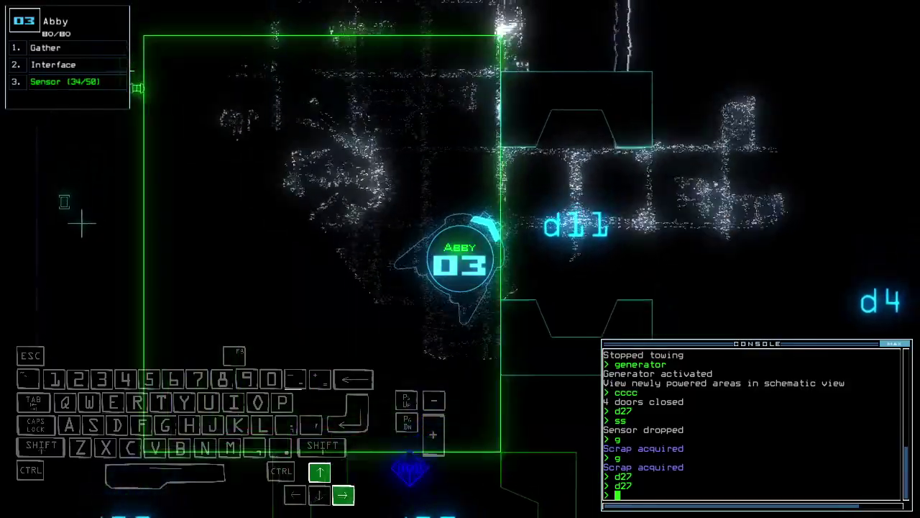
Gather fuel in the room beyond d27, gaining one jump cell.
key(Down)
key(Right)
key(Down)
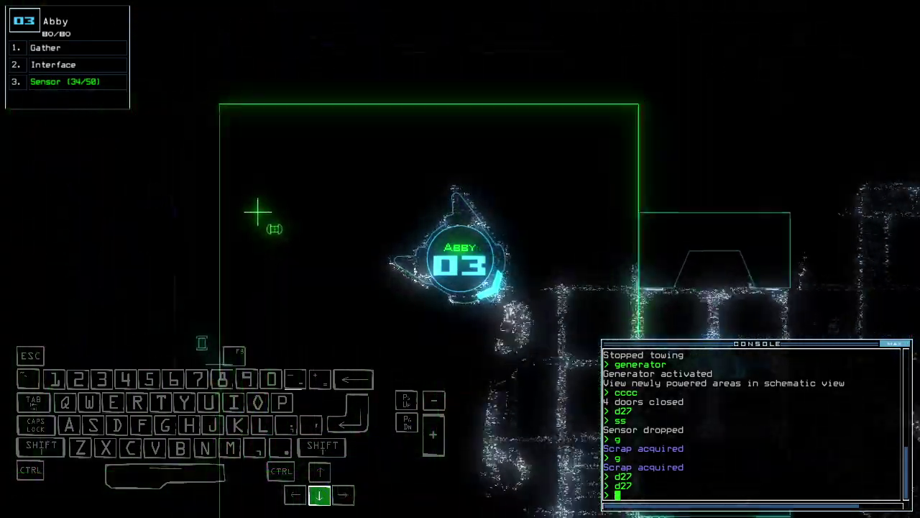
key(g)
key(Return)
key(space)
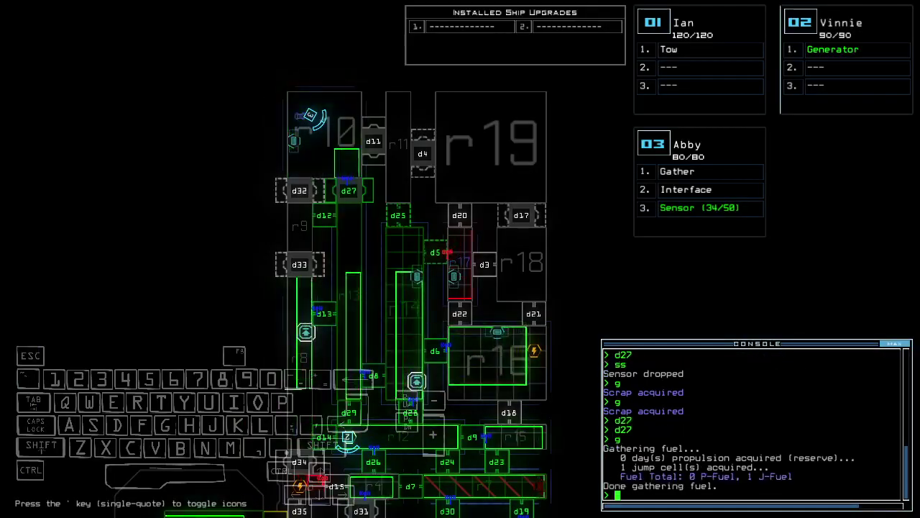
Drive Abby forward through the ship toward door d12.
key(space)
key(Up)
key(Left)
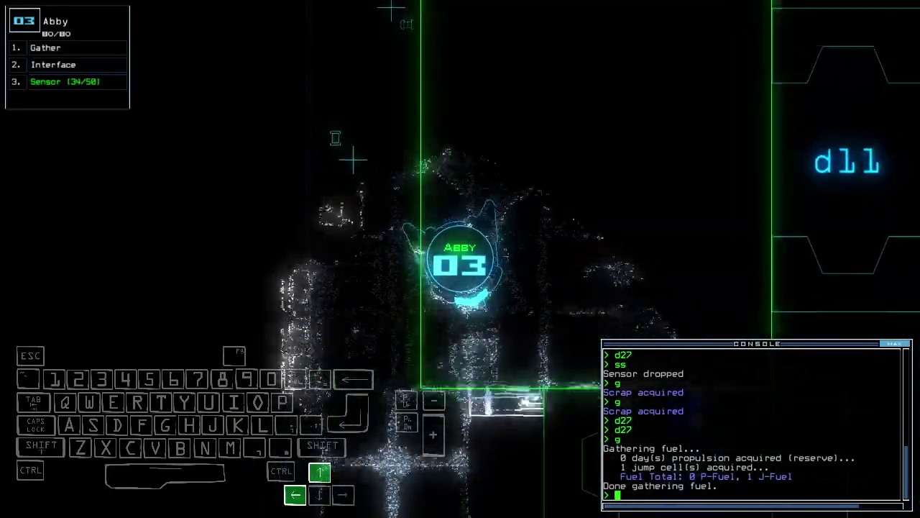
key(Up)
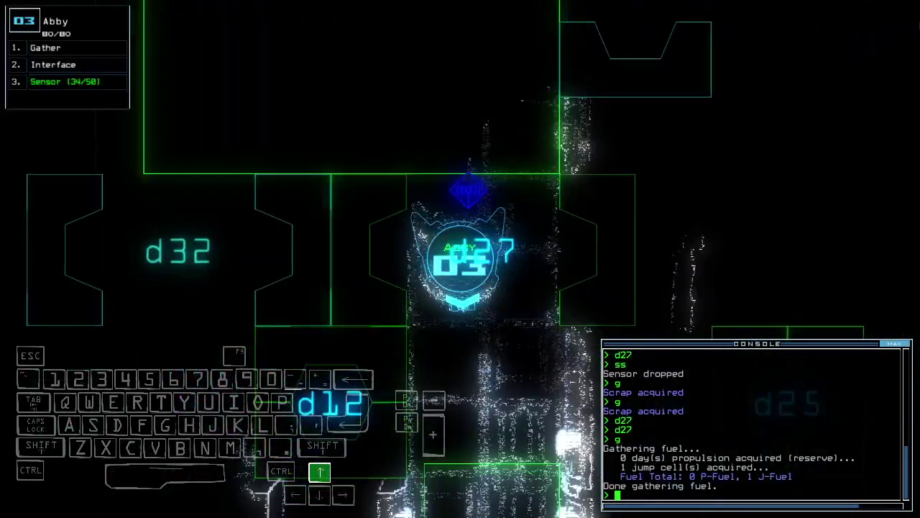
key(Up)
Open door d12 and drop a sensor, leaving 33.
key(Right)
key(space)
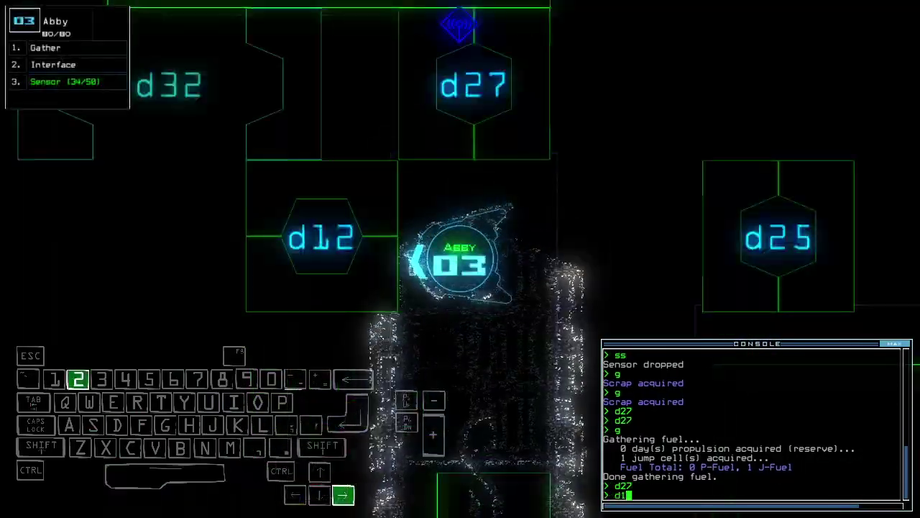
text(2)
key(Return)
text(ss)
key(Return)
key(Up)
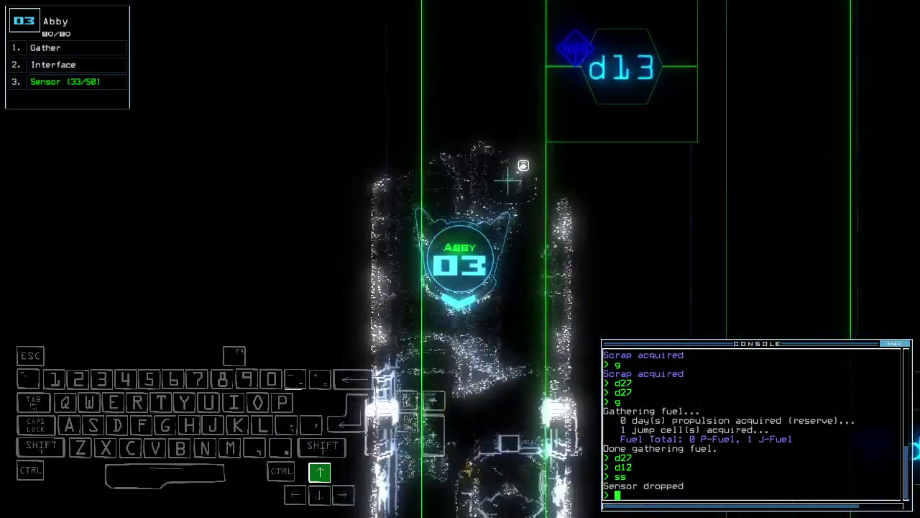
text(g)
Gather scrap with Abby and check the ship schematic.
key(Return)
key(Up)
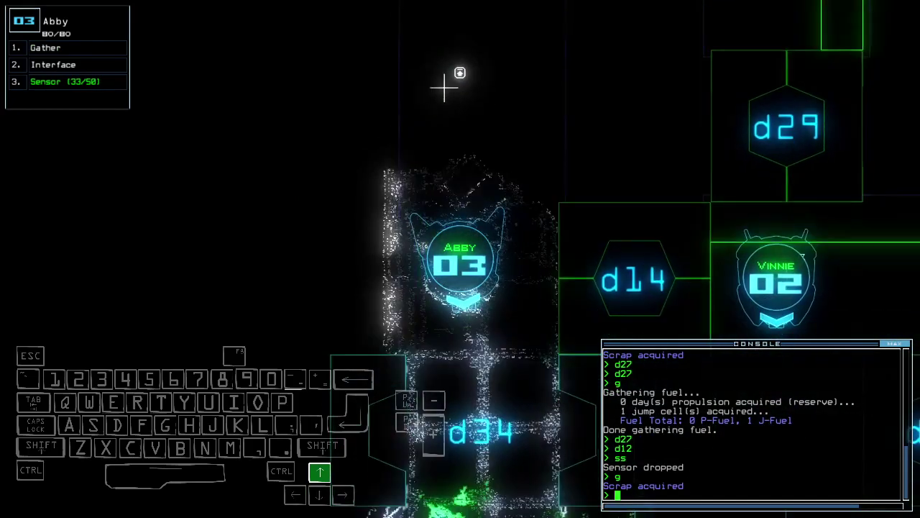
key(space)
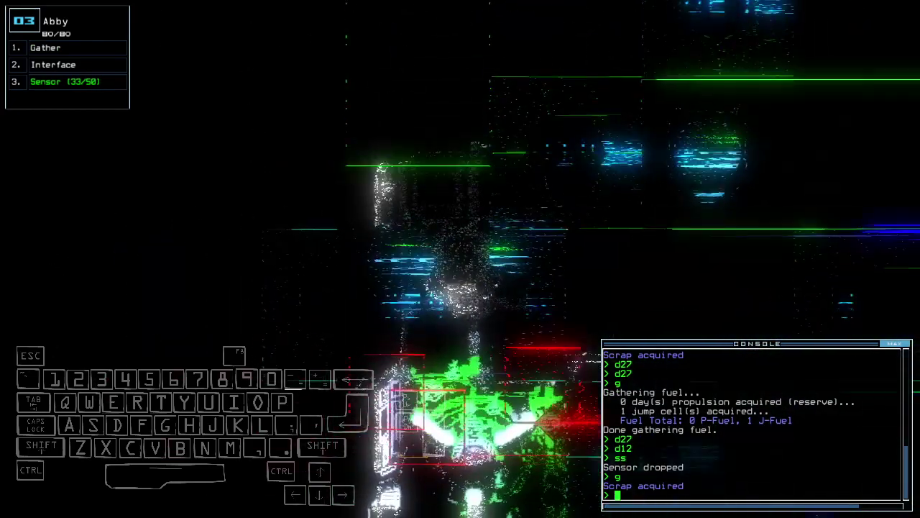
key(Down)
key(Down)
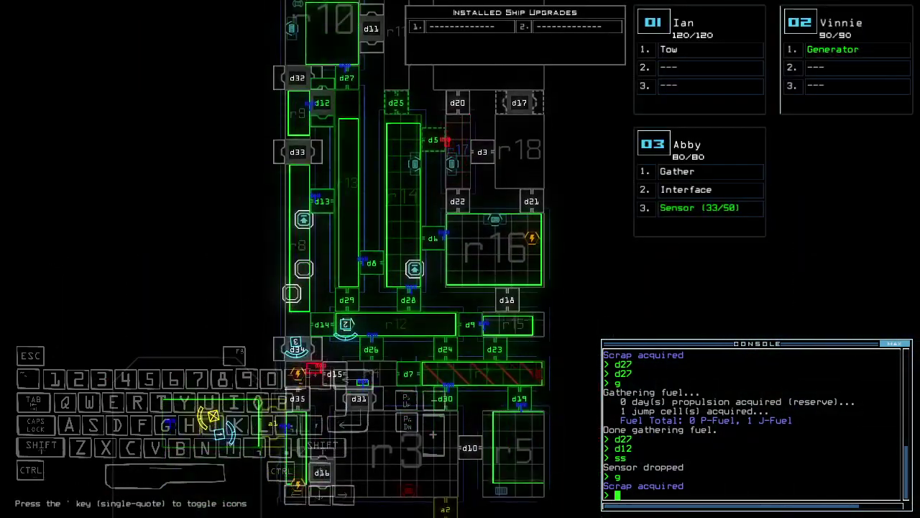
key(Up)
Drive Abby forward through the room, checking the ship map.
key(space)
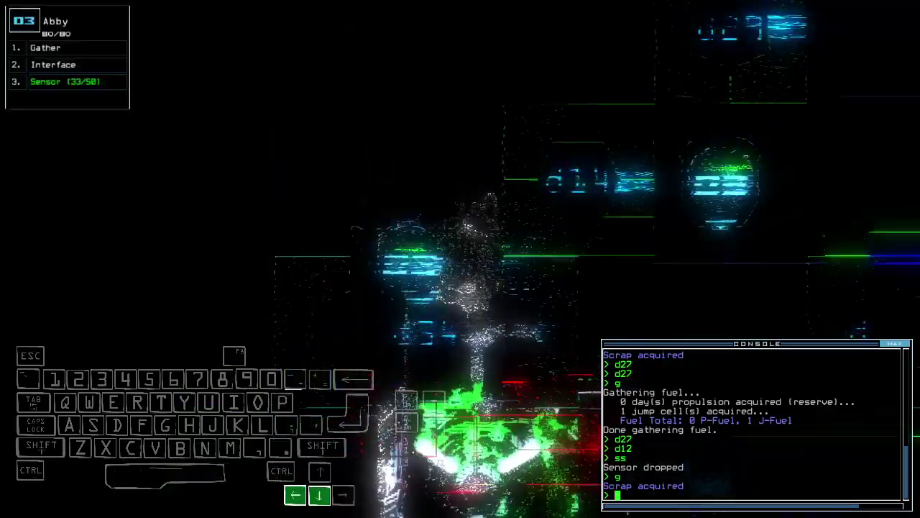
key(Up)
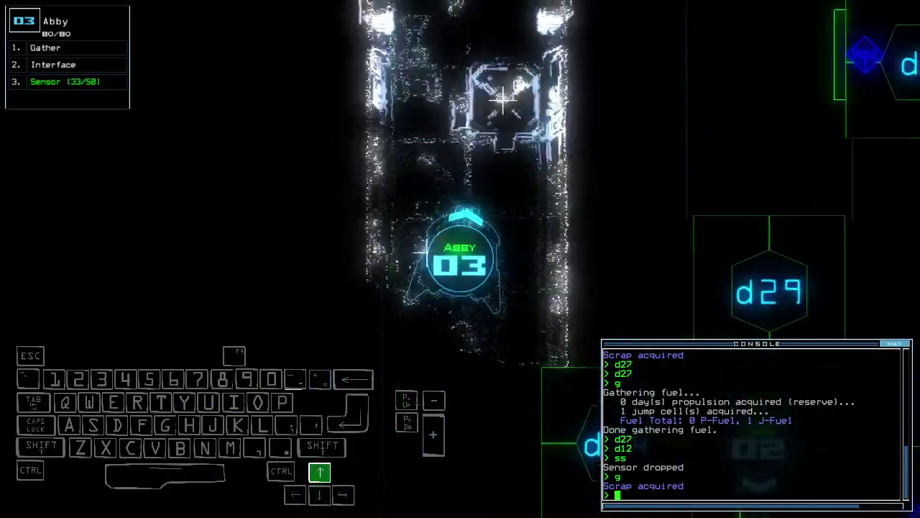
key(space)
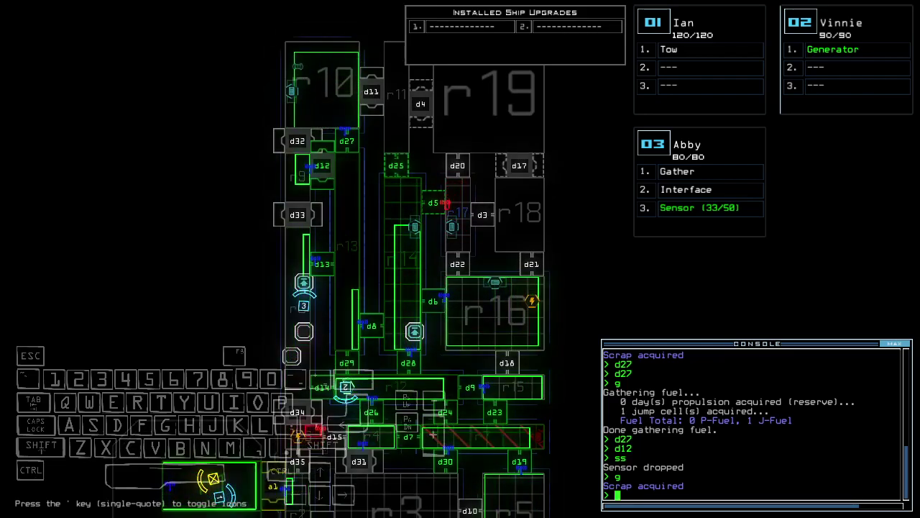
key(space)
text(cccc)
Close the nearby door, open d13, and drive Abby through, closing it behind.
key(Return)
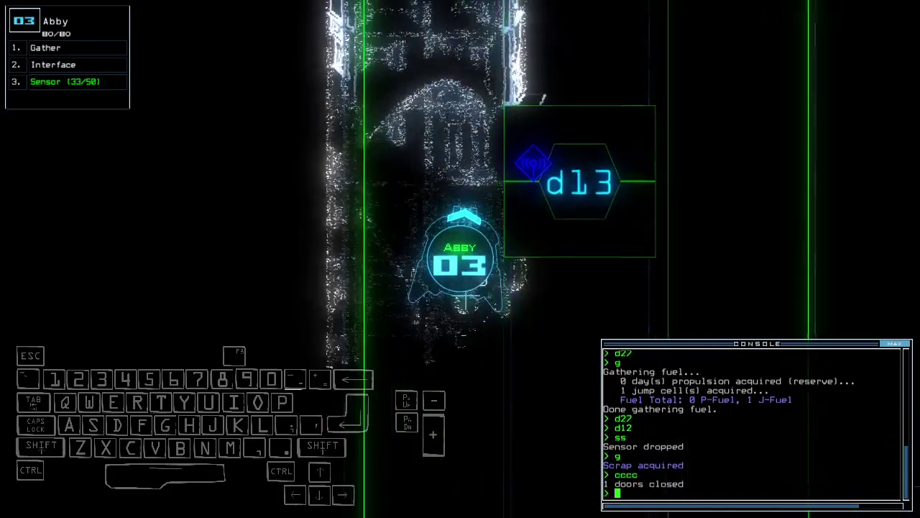
key(space)
key(space)
text(d13)
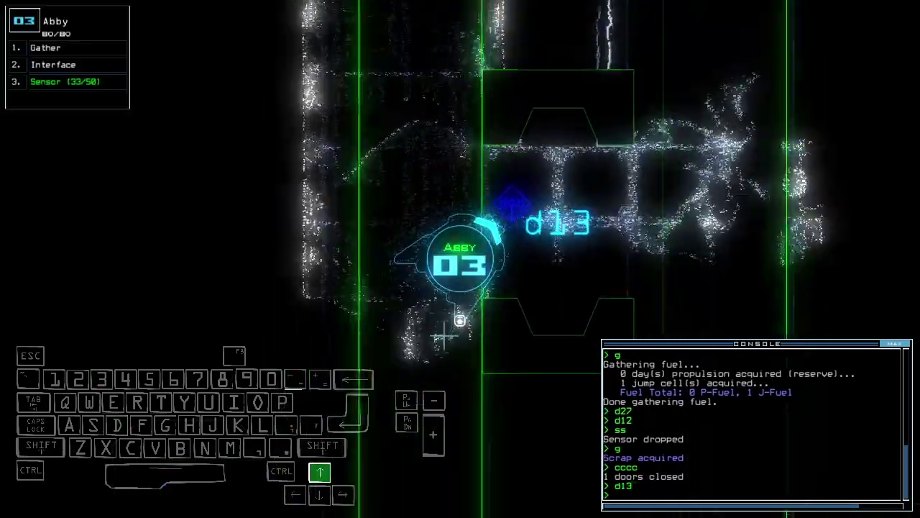
key(Up)
key(space)
key(space)
key(Up)
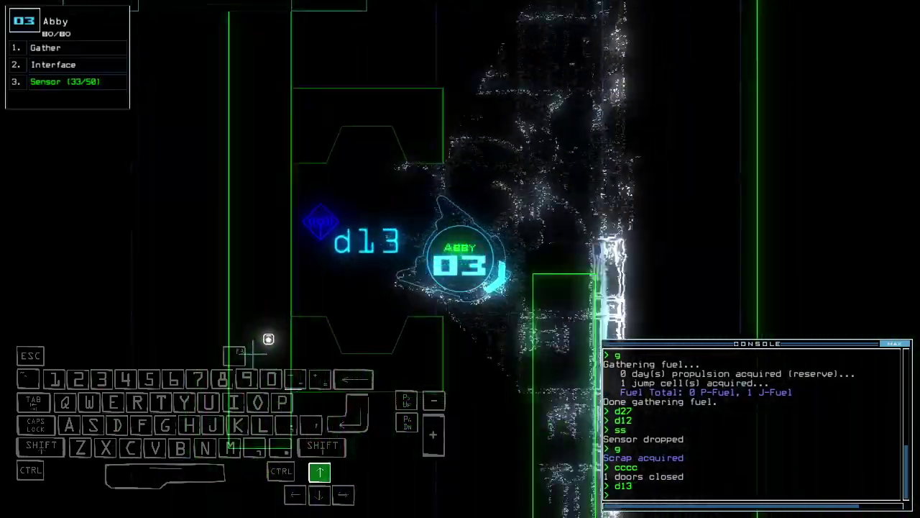
text(cccc)
key(Return)
Open door d8 and alternate between Abby's camera and the ship map.
key(Up)
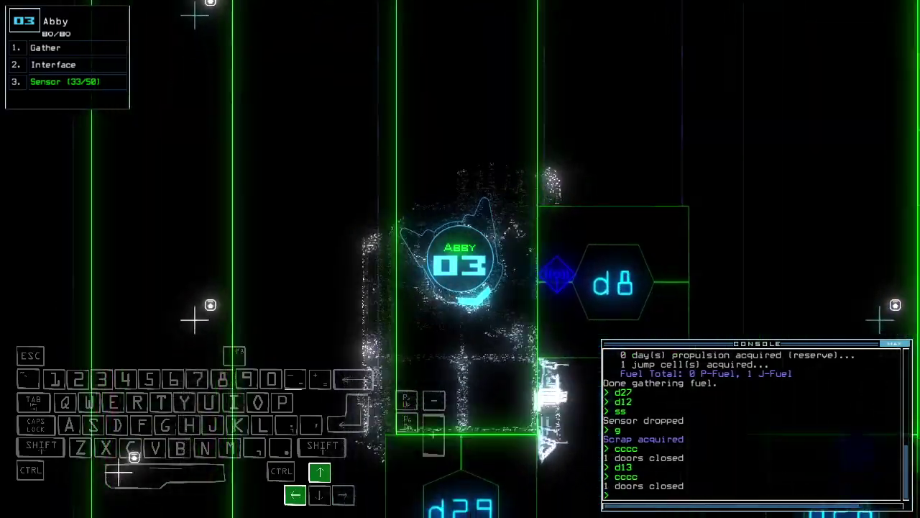
text(d8)
key(Return)
key(space)
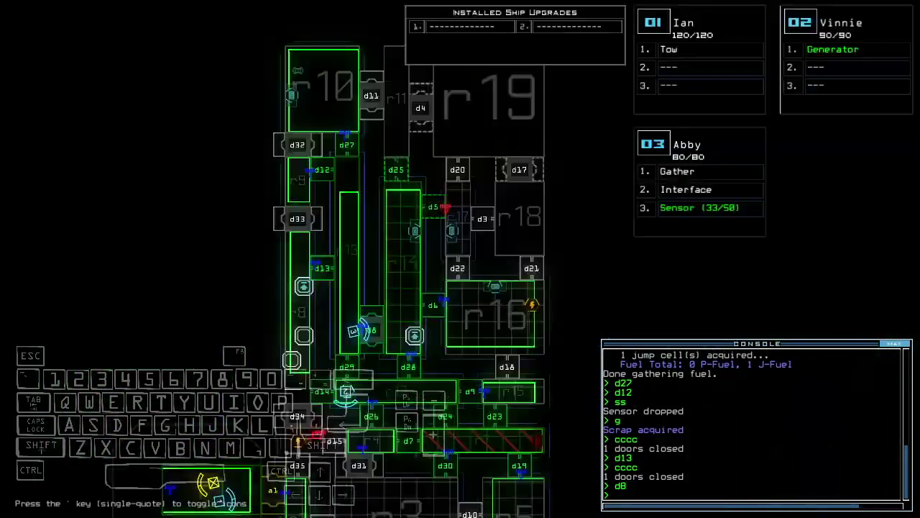
key(space)
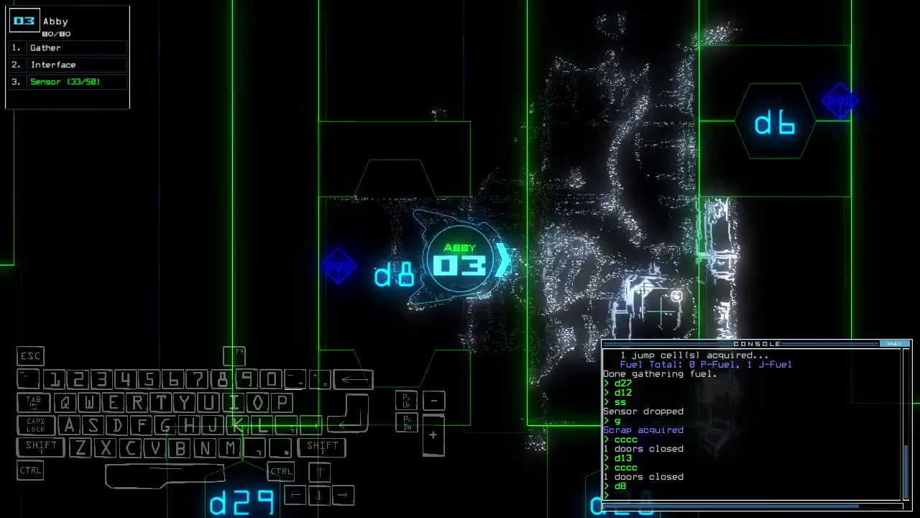
key(space)
text(d5)
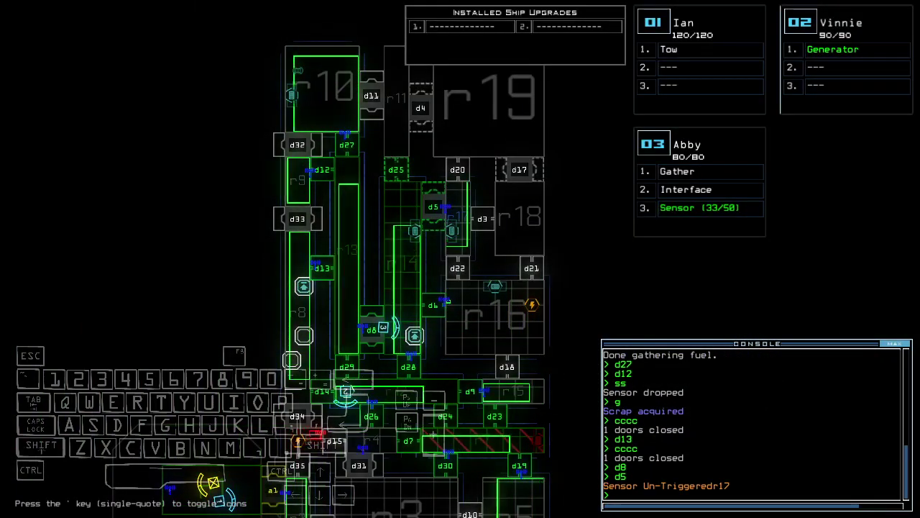
Close the nearby doors with 'cccc' and turn Abby to a new heading.
key(space)
text(cccc)
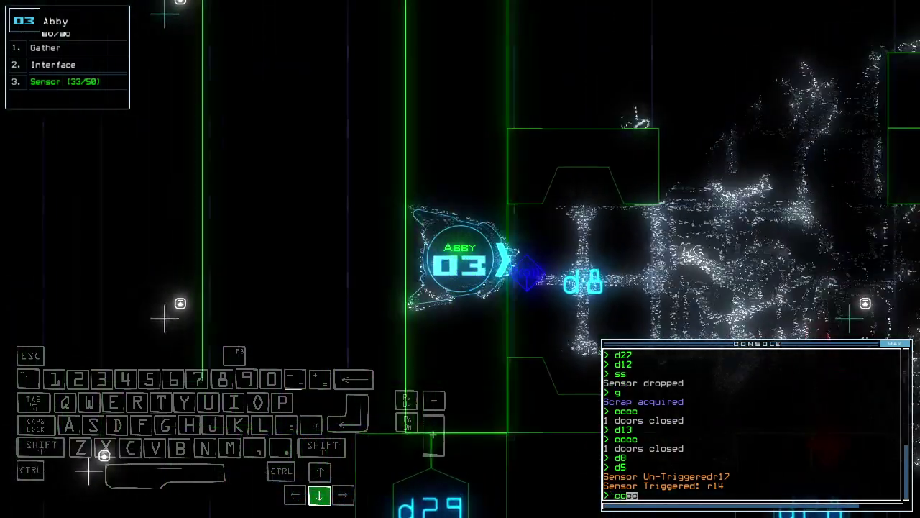
key(Return)
key(Left)
key(space)
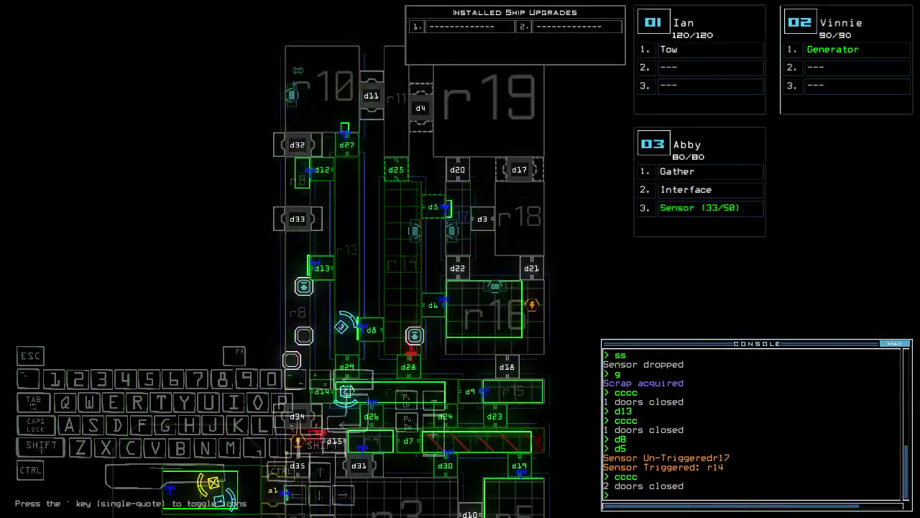
key(space)
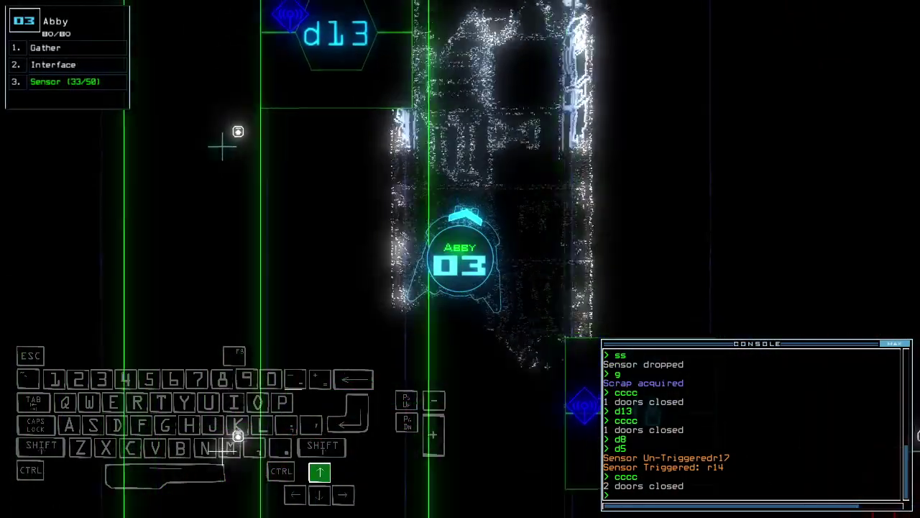
Drive Abby past d13 and open door d12.
key(Up)
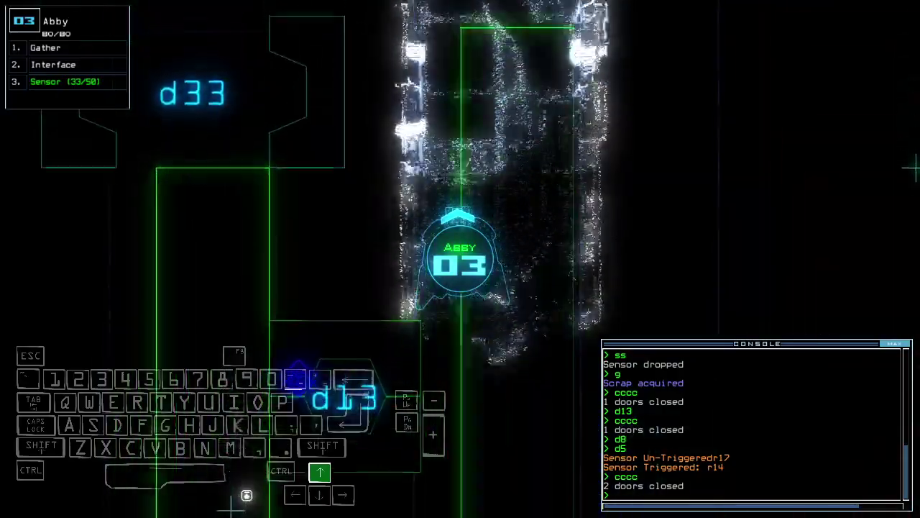
text(d12)
key(Return)
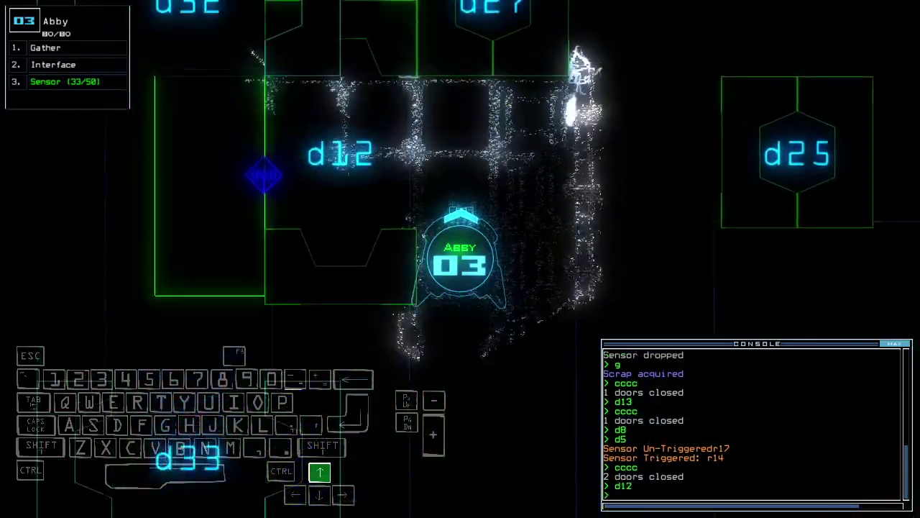
key(Left)
key(Down)
key(space)
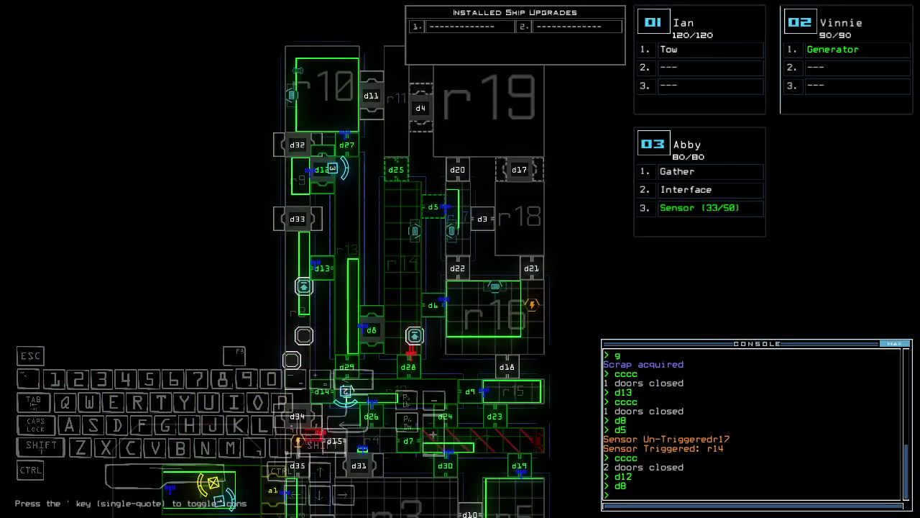
key(space)
text(cccc)
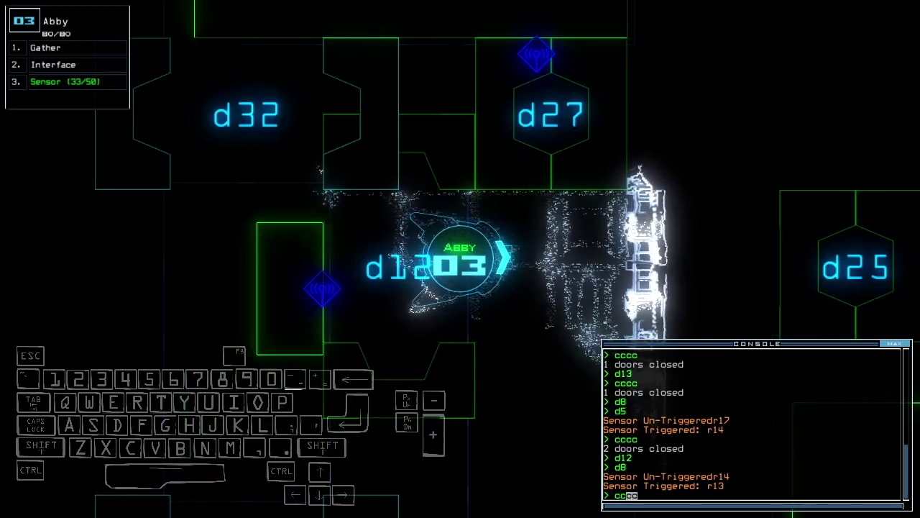
Close the nearby doors again and drive Abby further along the corridor.
key(Return)
key(Down)
key(Up)
key(Right)
key(Up)
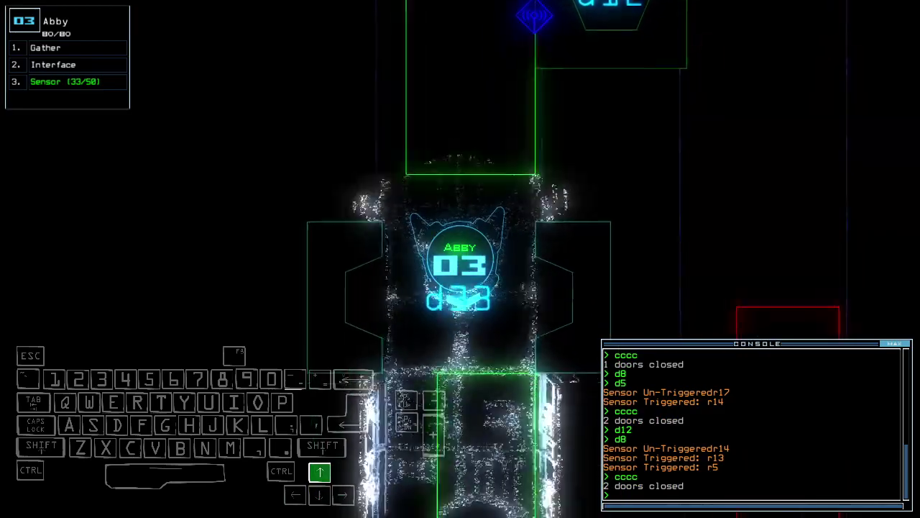
key(space)
text(d26)
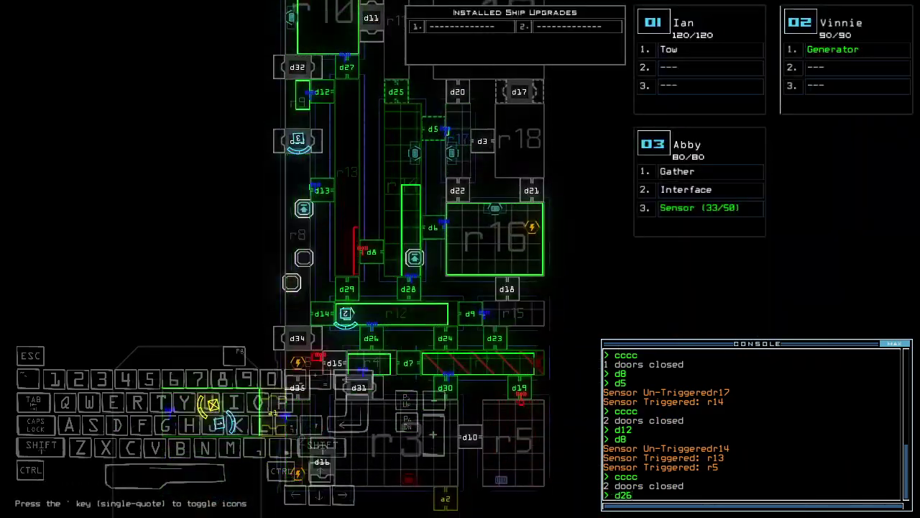
Select Vinnie, open door d26, and check the mission time.
key(Return)
key(2)
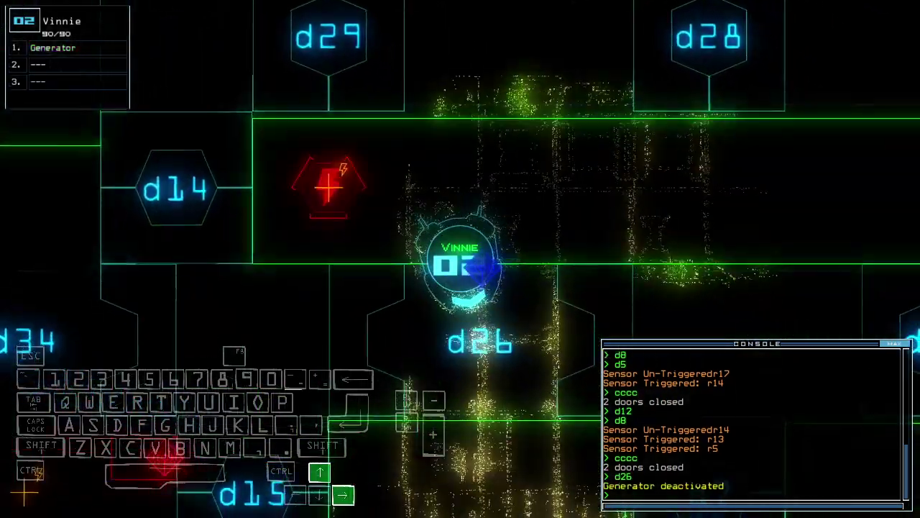
text(te)
key(Return)
text(te)
key(Return)
text(te)
key(Return)
Drive Vinnie through the ship toward door d10.
key(Up)
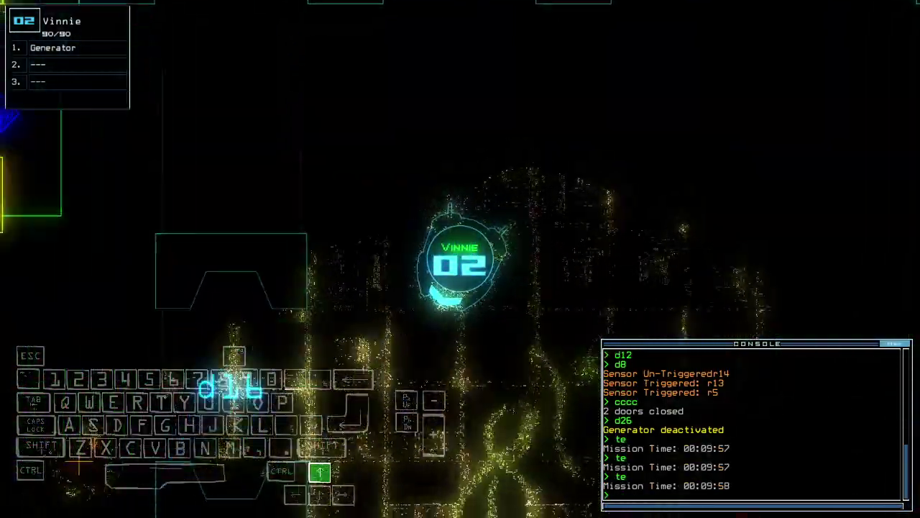
key(Up)
text(te)
key(Return)
key(Up)
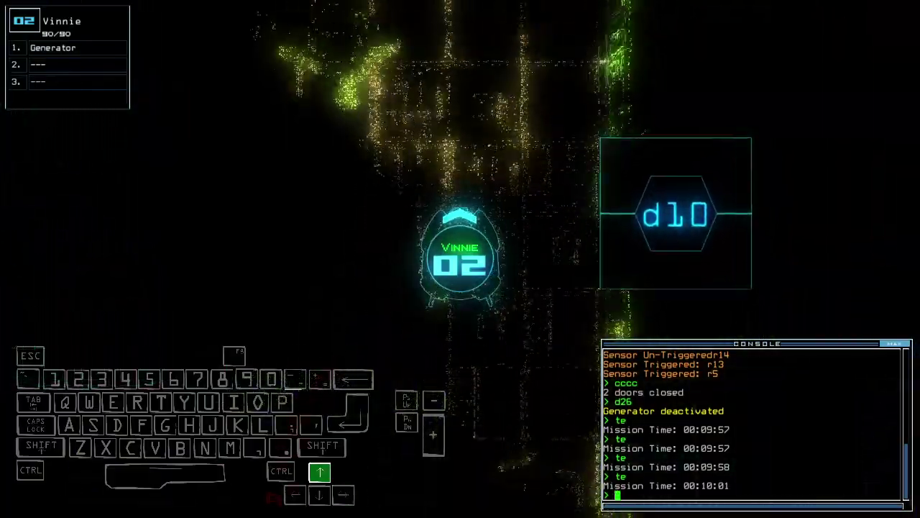
Turn Vinnie back toward d31 and move it up beside door d16.
key(Left)
key(Up)
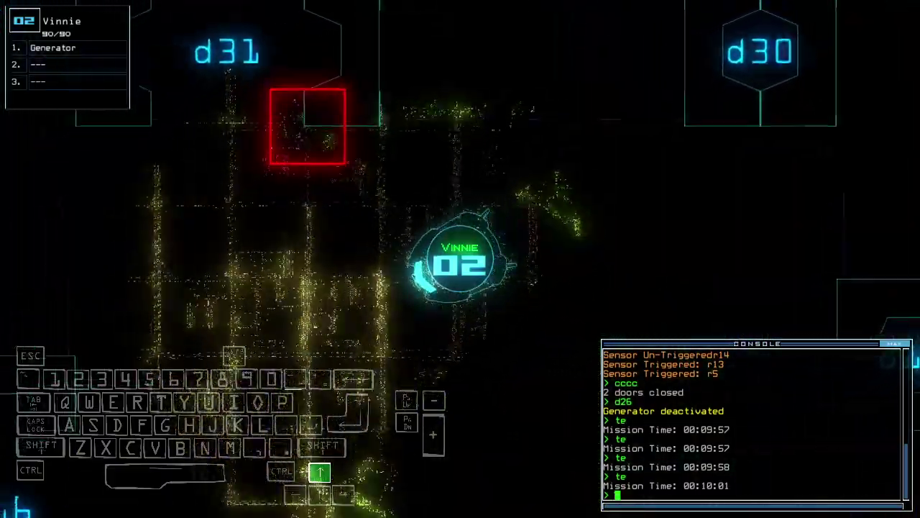
key(Up)
key(Right)
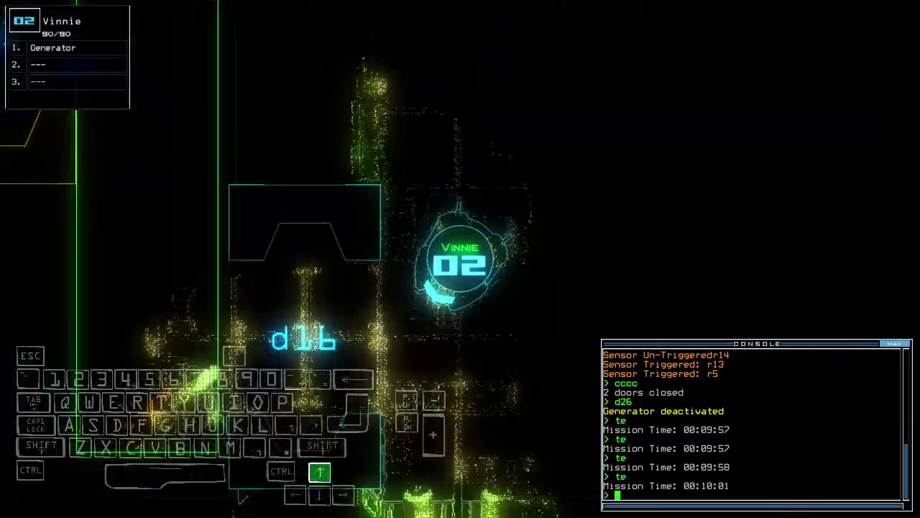
key(Up)
text(generator)
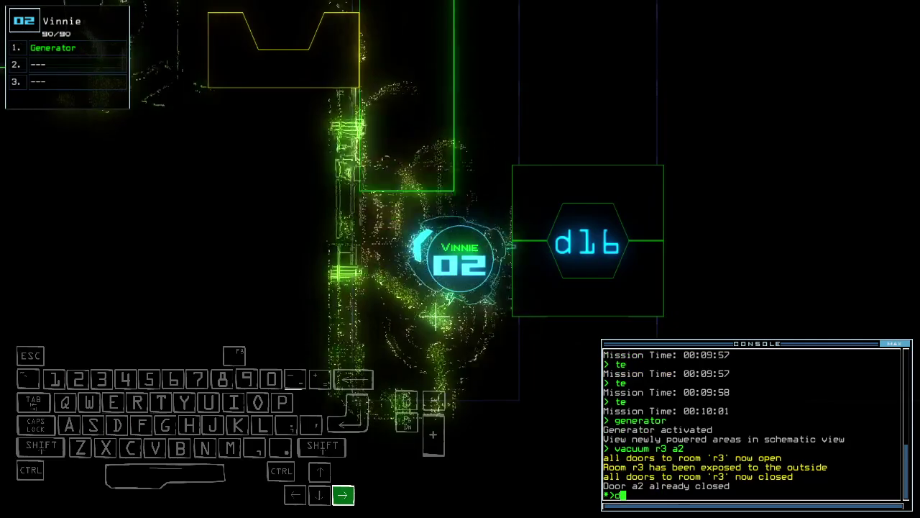
Open doors d16 and d31 and drive Vinnie past d31 toward door d26.
key(space)
key(Up)
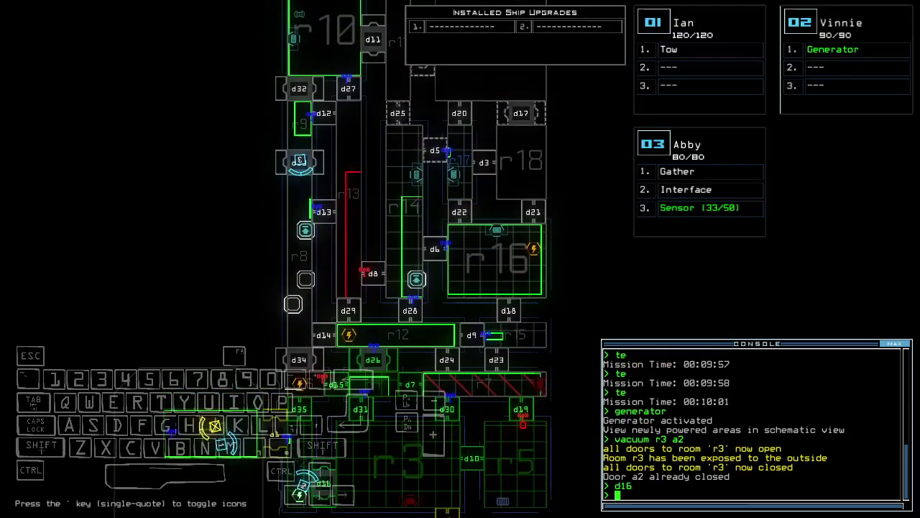
key(space)
text(d31)
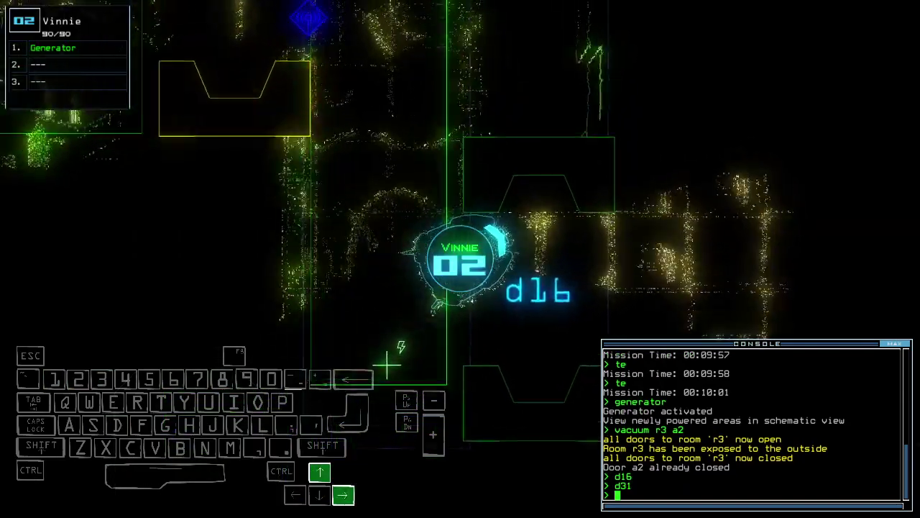
key(Left)
key(Up)
key(Up)
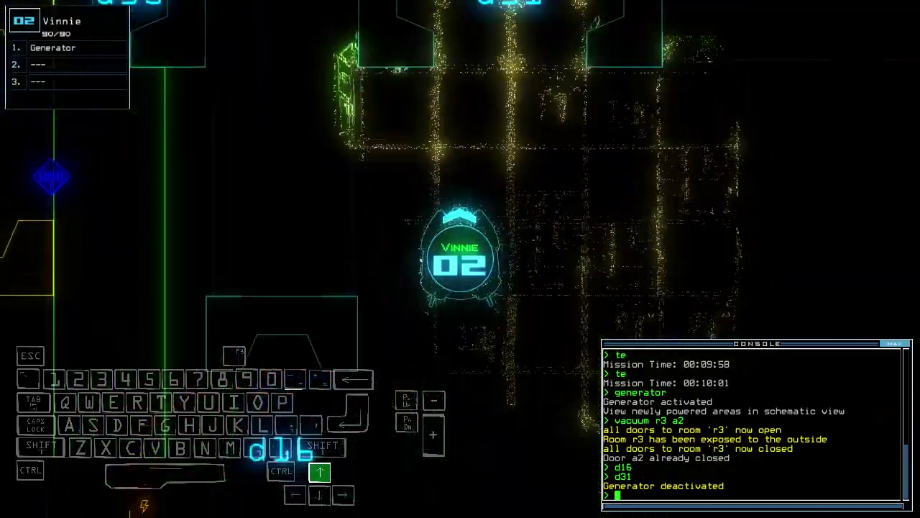
key(Up)
key(Up)
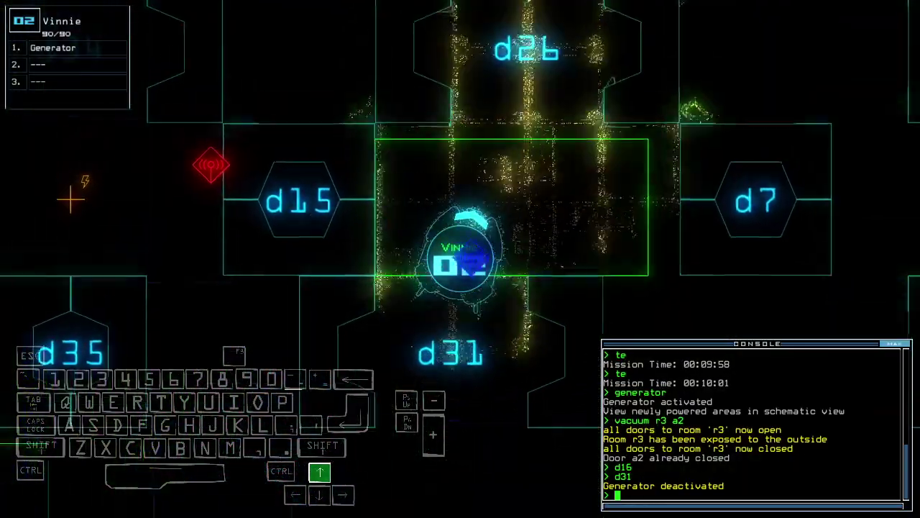
key(Up)
Bring Vinnie to door d26 and activate the generator.
key(Left)
text(generator)
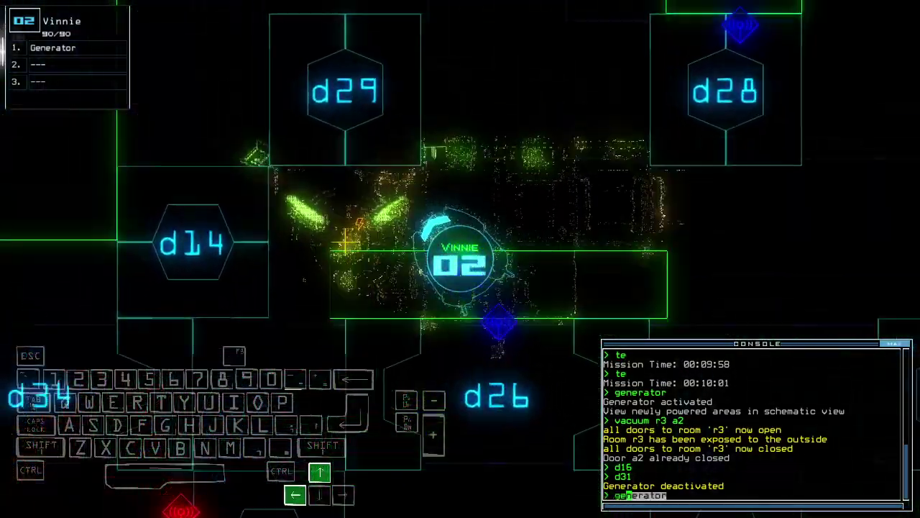
key(Return)
key(space)
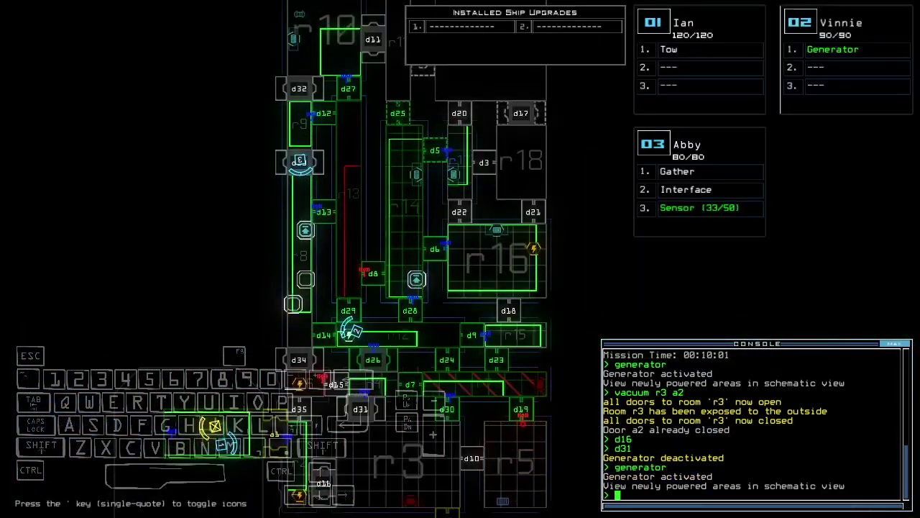
Drive Abby to door d14 and open d14 to regroup with Vinnie.
key(space)
key(Up)
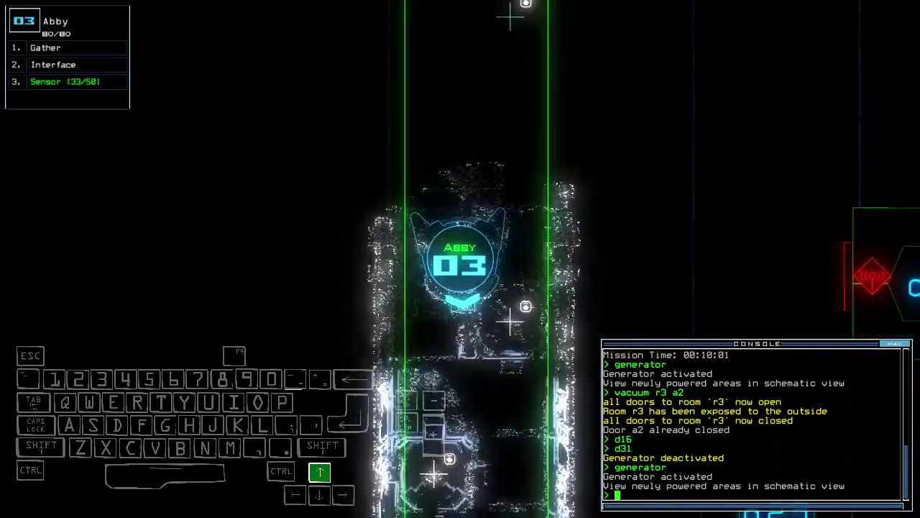
text(d14)
key(Return)
key(2)
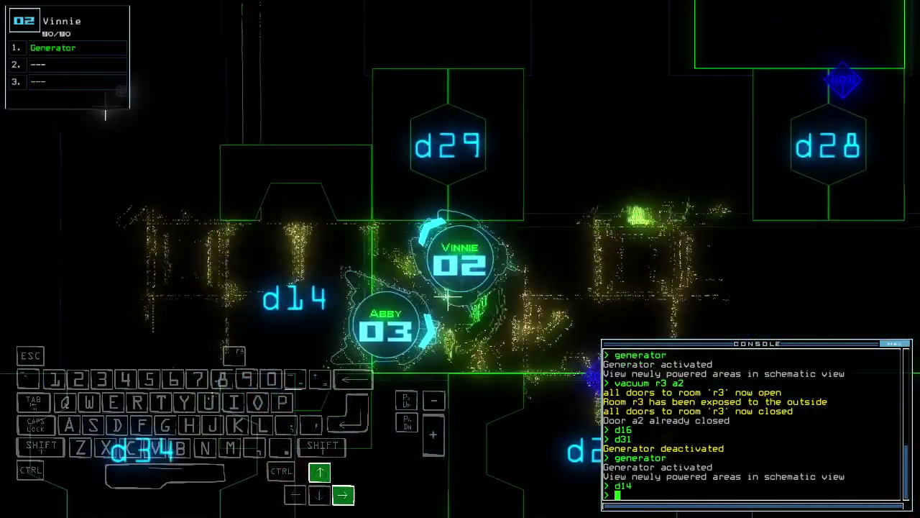
key(3)
key(Down)
text(d14)
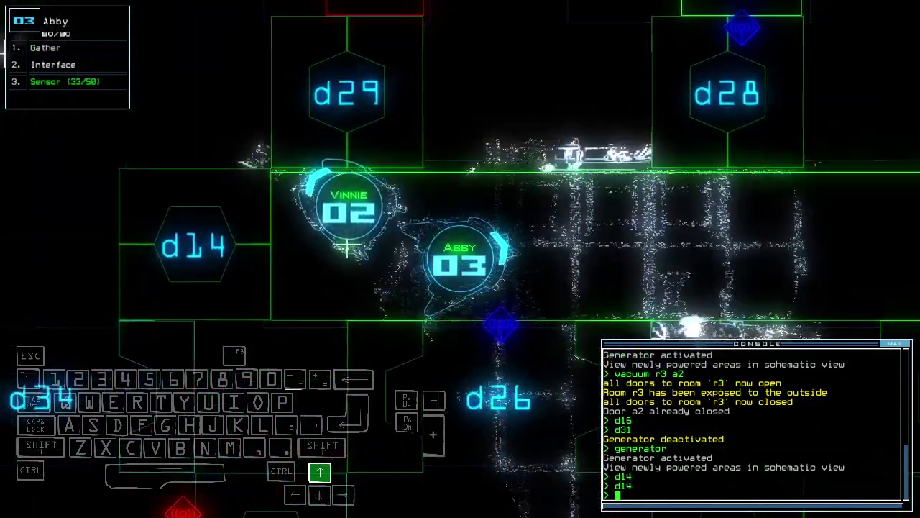
key(Return)
text(navigate 2 r16)
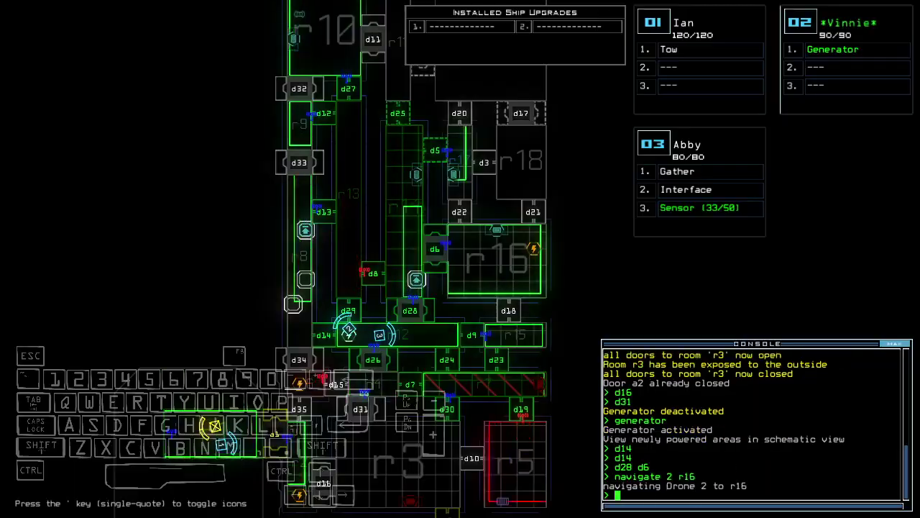
Issue the room r17 command and power the generator back up.
key(space)
text(f r17)
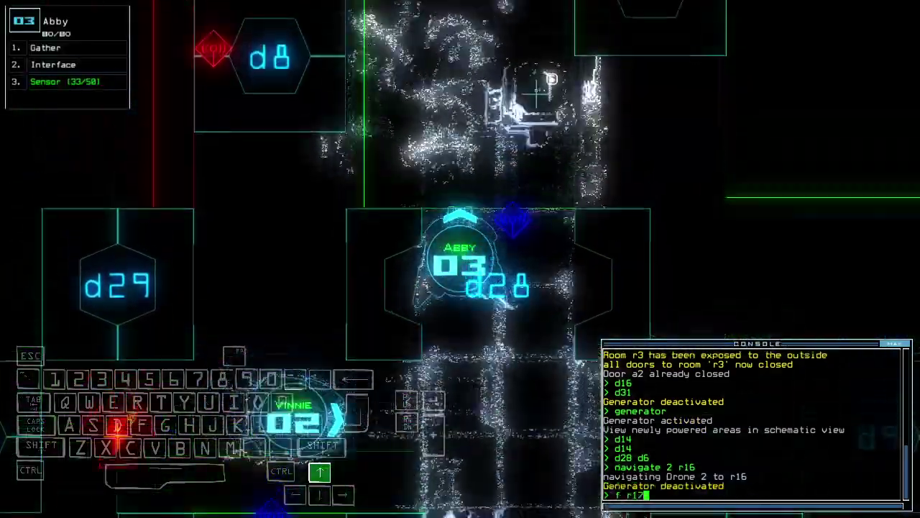
key(Return)
key(space)
key(space)
key(space)
text(f)
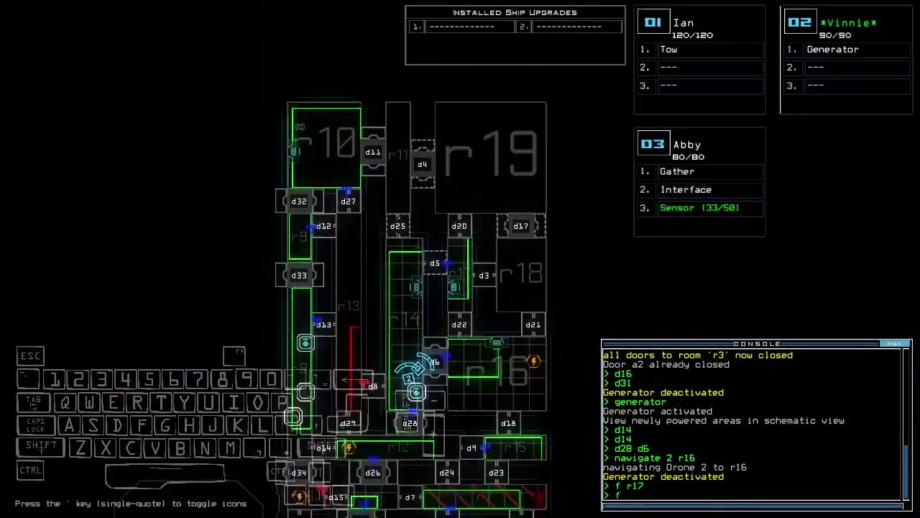
key(space)
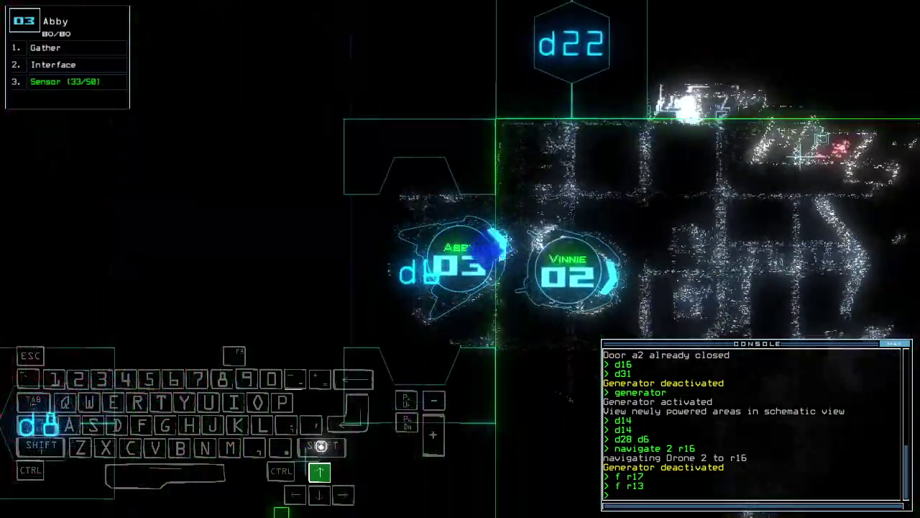
text(generator 2)
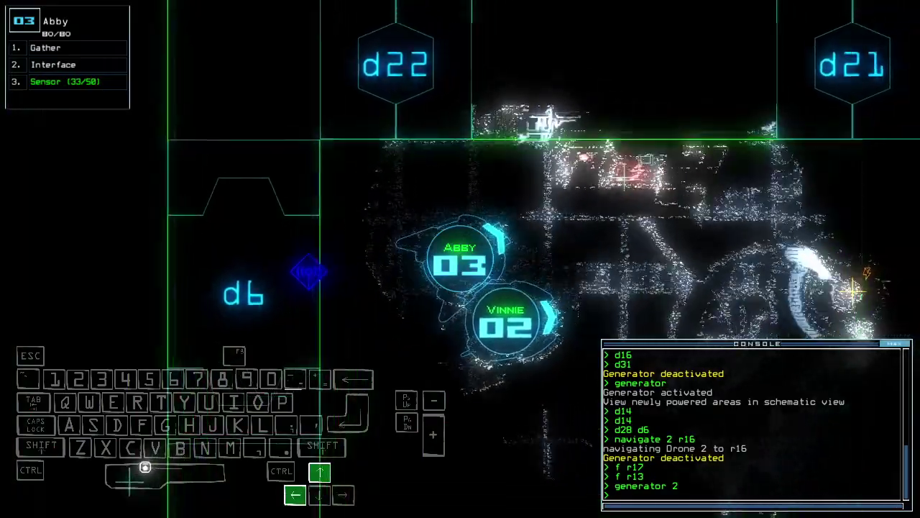
key(Return)
key(space)
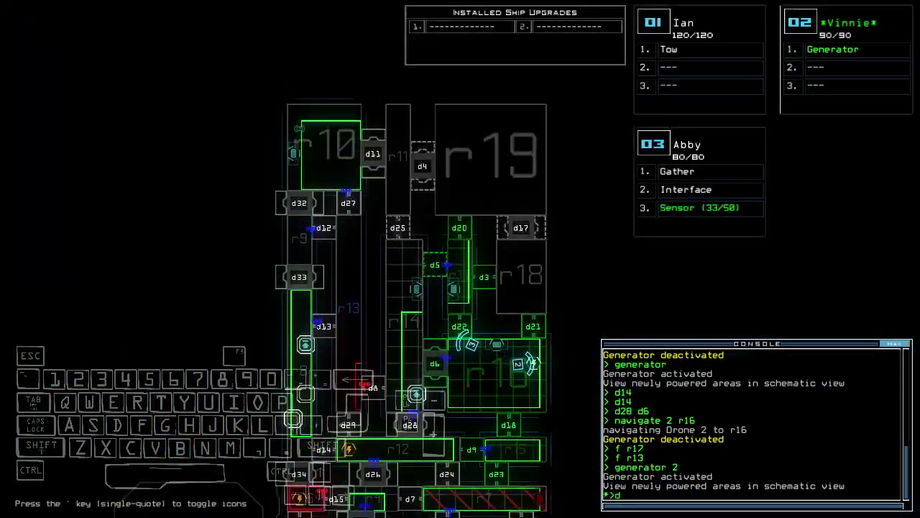
Drive drone 3 forward past door d22, checking the ship schematic.
key(3)
key(Up)
key(Up)
key(Up)
key(Up)
key(Up)
key(Up)
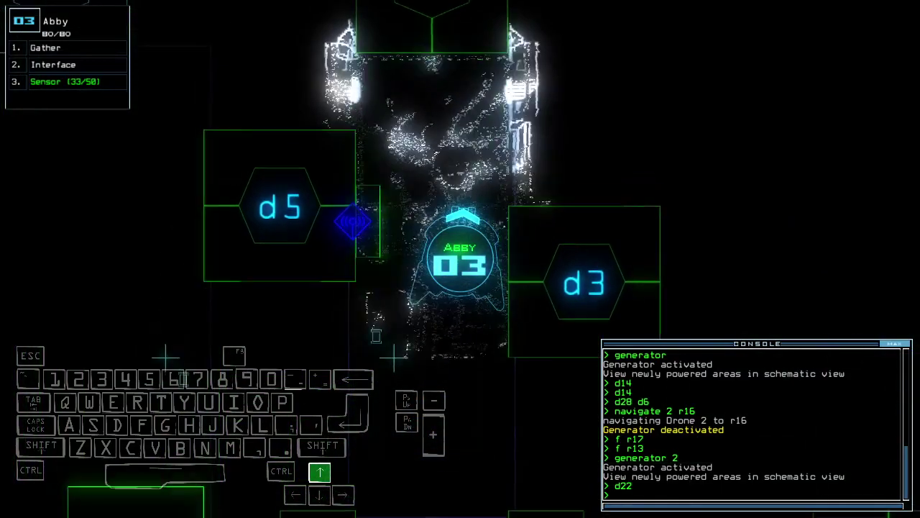
key(space)
text(generator 2)
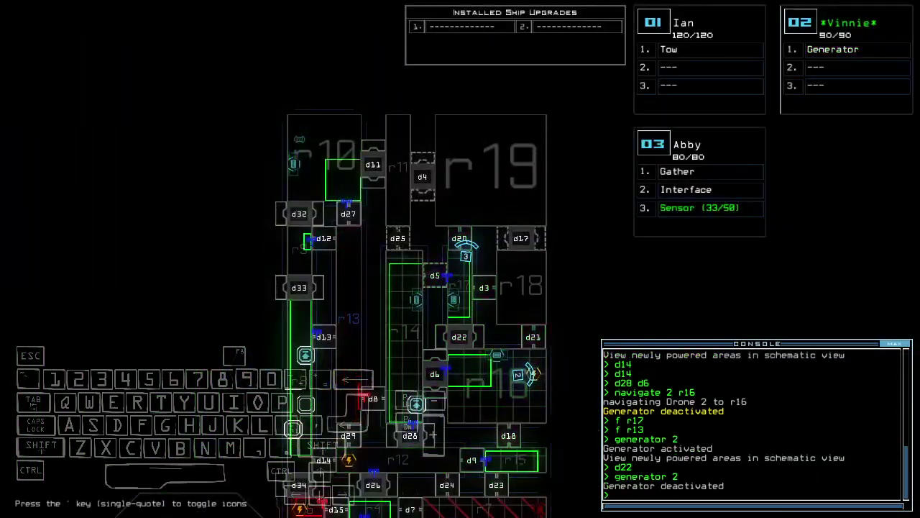
key(3)
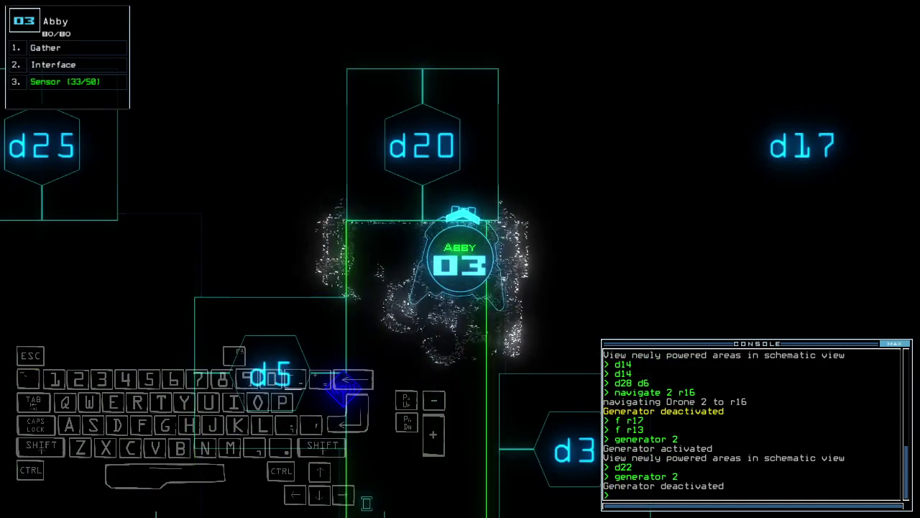
key(space)
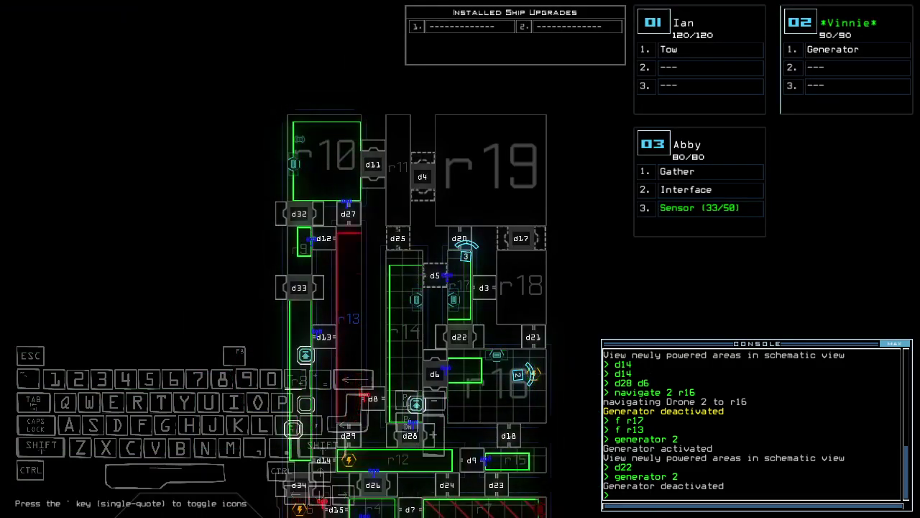
key(Down)
key(space)
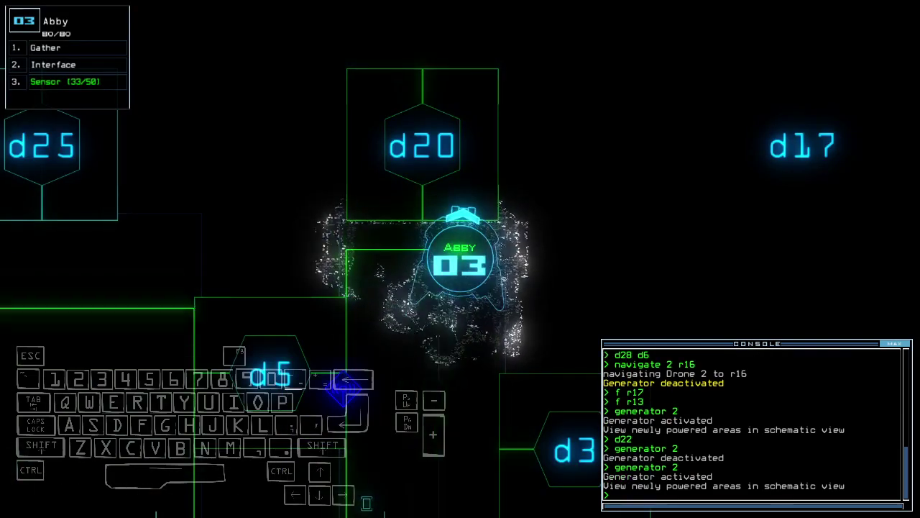
Back drone 3 down the corridor, open door d20, and close all doors.
key(space)
key(space)
key(Down)
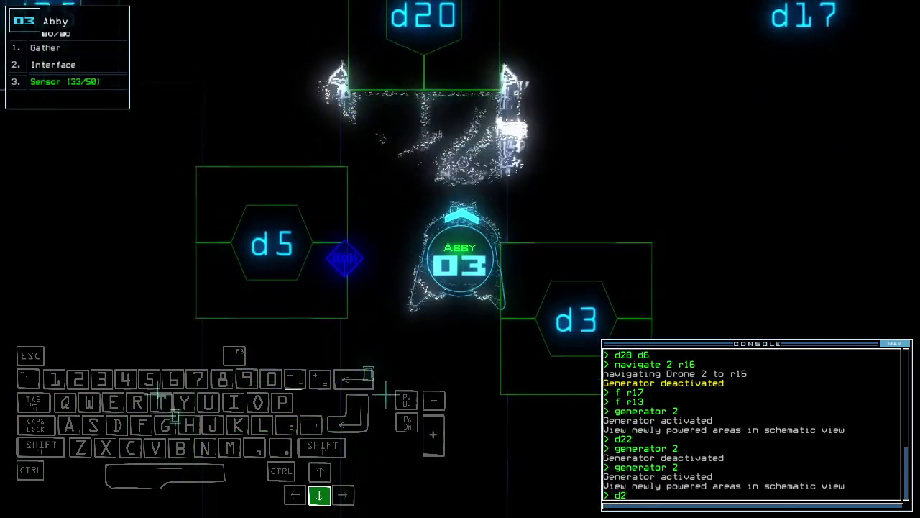
text(d20)
key(Return)
key(Down)
key(Down)
key(Down)
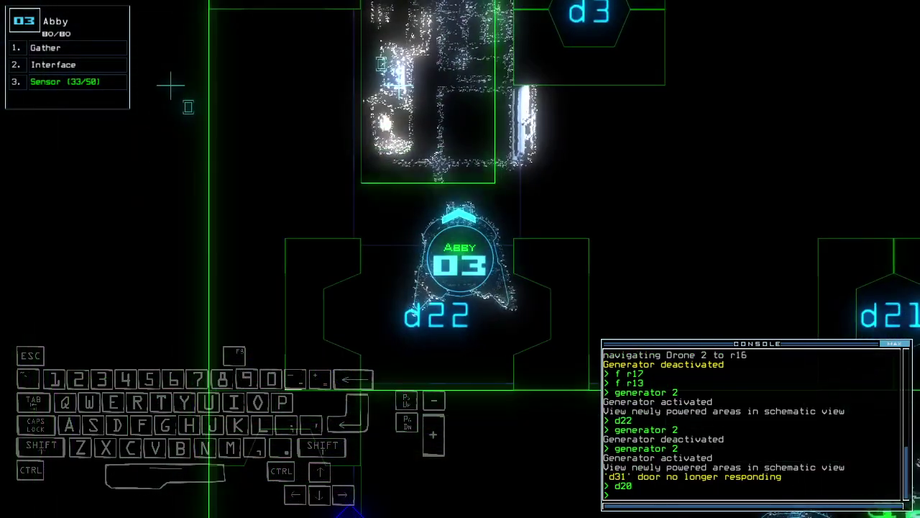
text(cc)
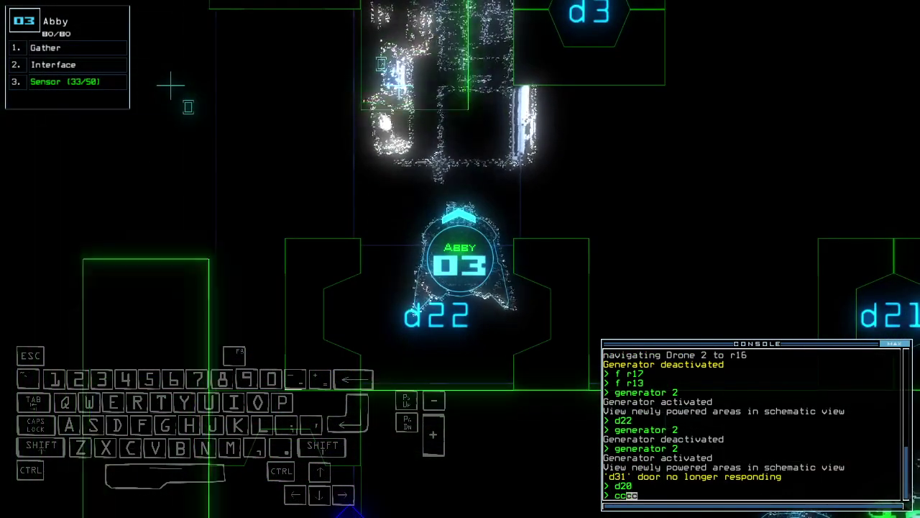
text(cc)
key(Return)
key(space)
Survey the lower ship and center the view on door d21.
key(Down)
key(Down)
key(Down)
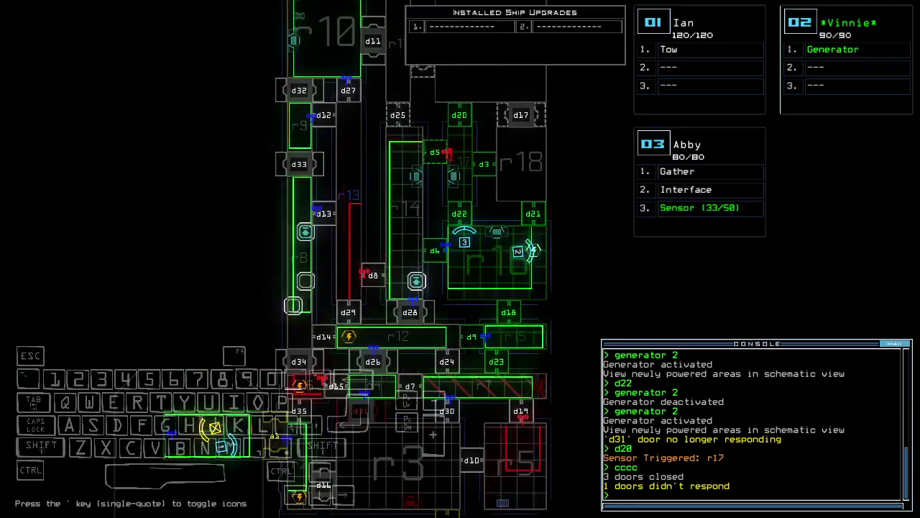
key(space)
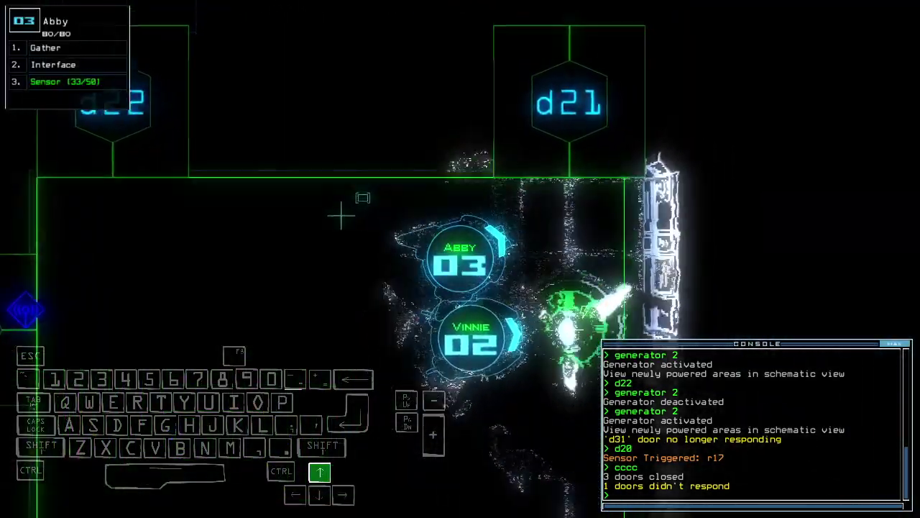
key(space)
key(space)
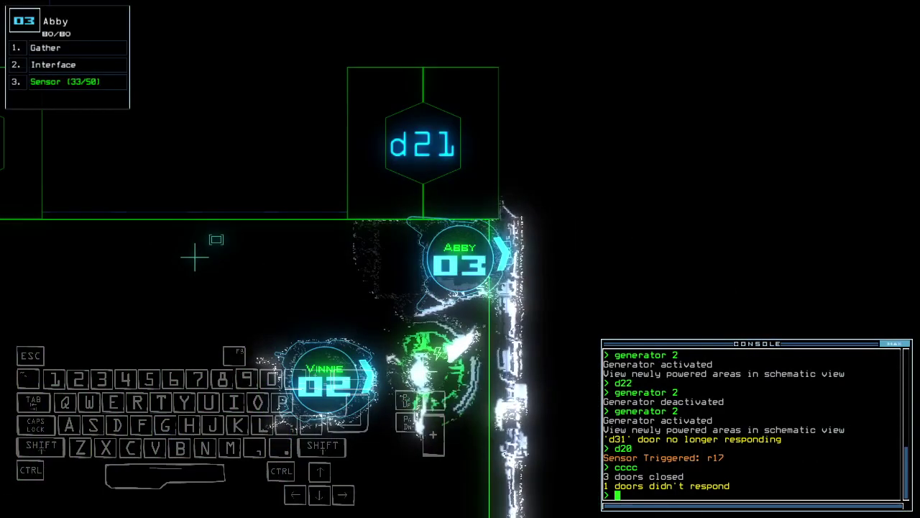
key(space)
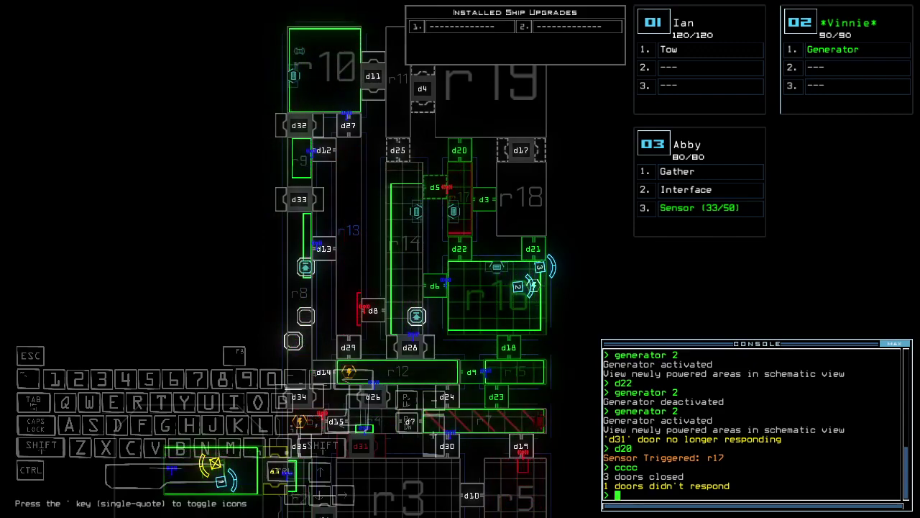
key(3)
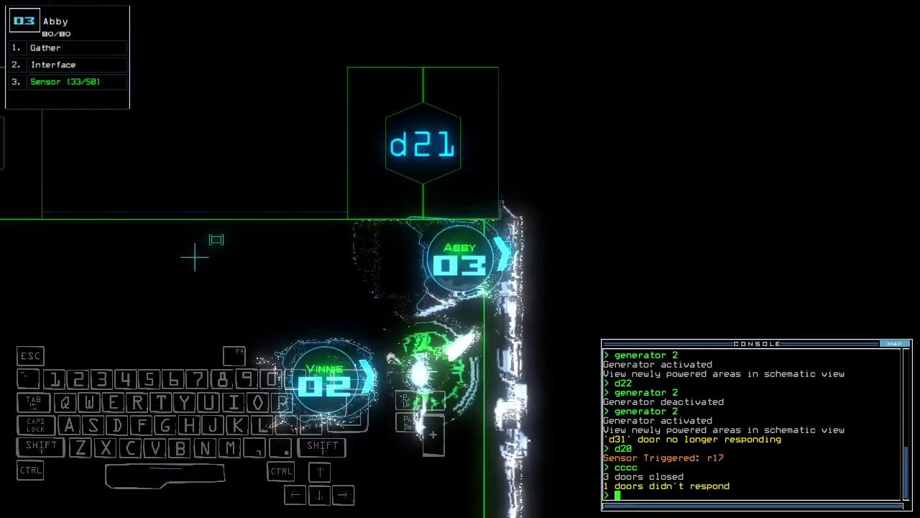
Steer drone 3 up to door d21, drop a sensor, and open d21.
key(space)
key(3)
key(Left)
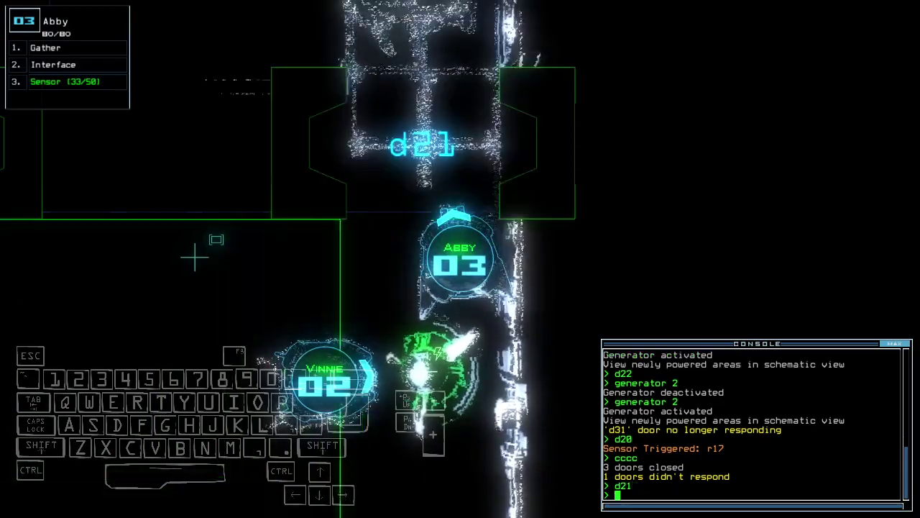
key(Up)
key(Left)
text(ss)
key(Return)
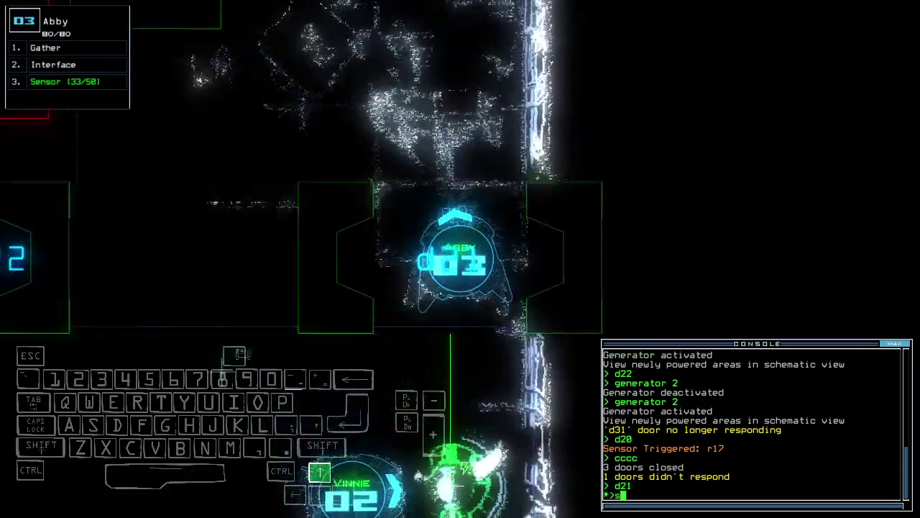
text(d21)
key(Return)
key(Down)
key(space)
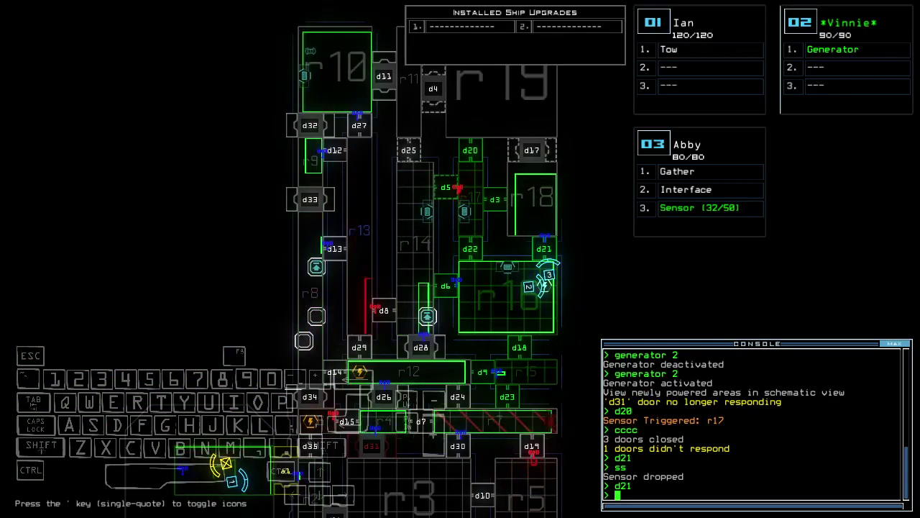
scroll(432, 252, up, 3)
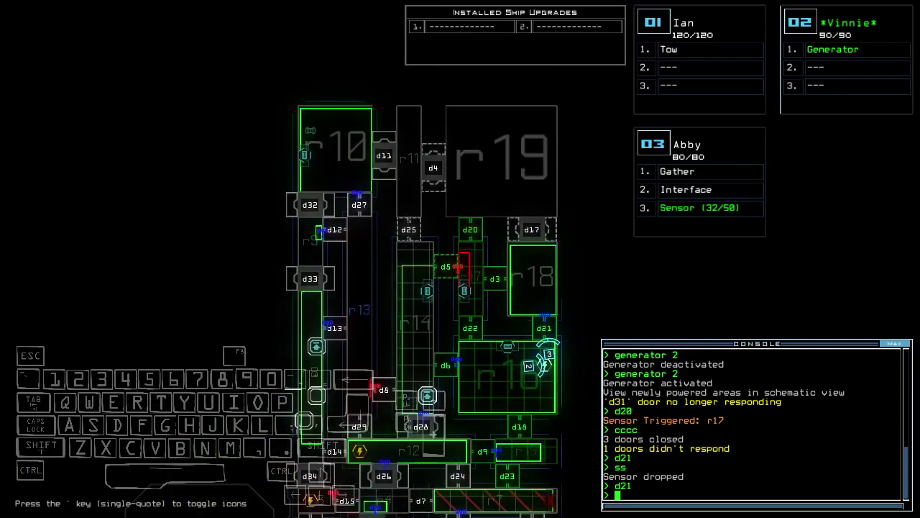
Reopen d21, drive drone 3 through the room, and drop a sensor.
key(space)
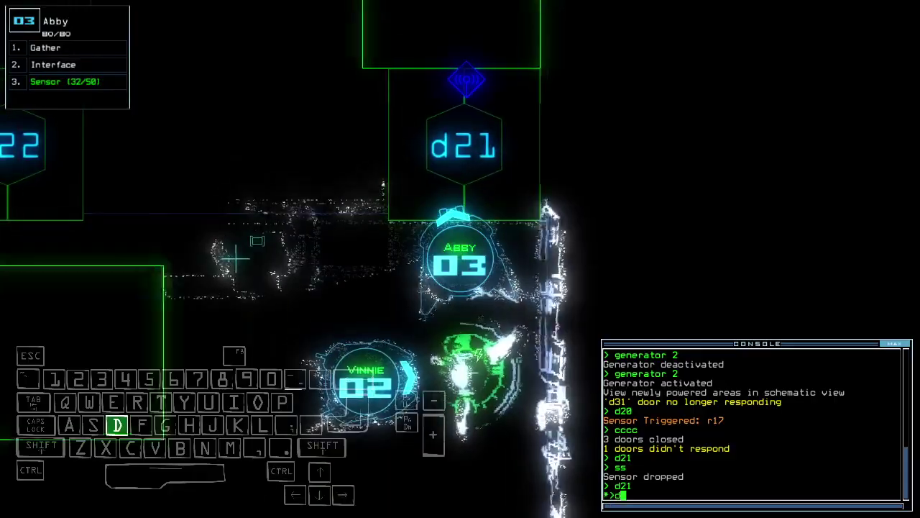
text(d21)
key(Return)
key(Return)
key(Up)
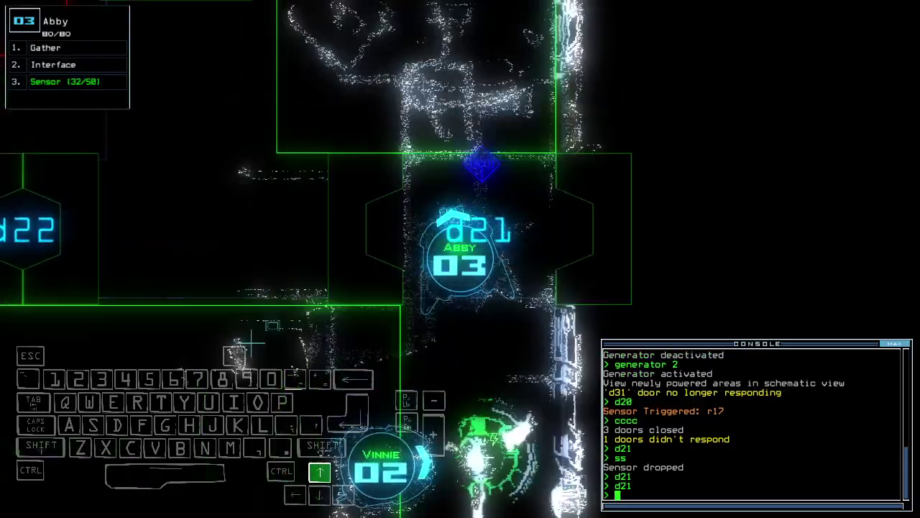
text(d21)
key(Return)
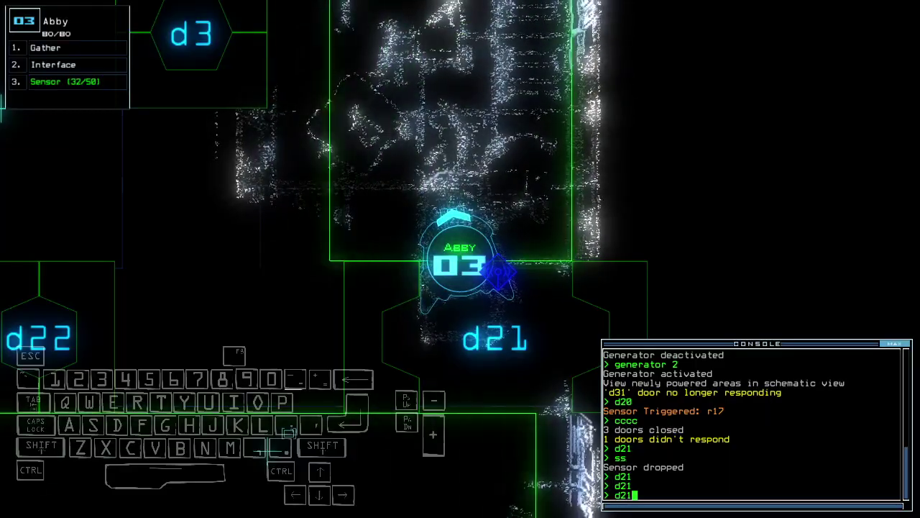
key(Up)
key(Up)
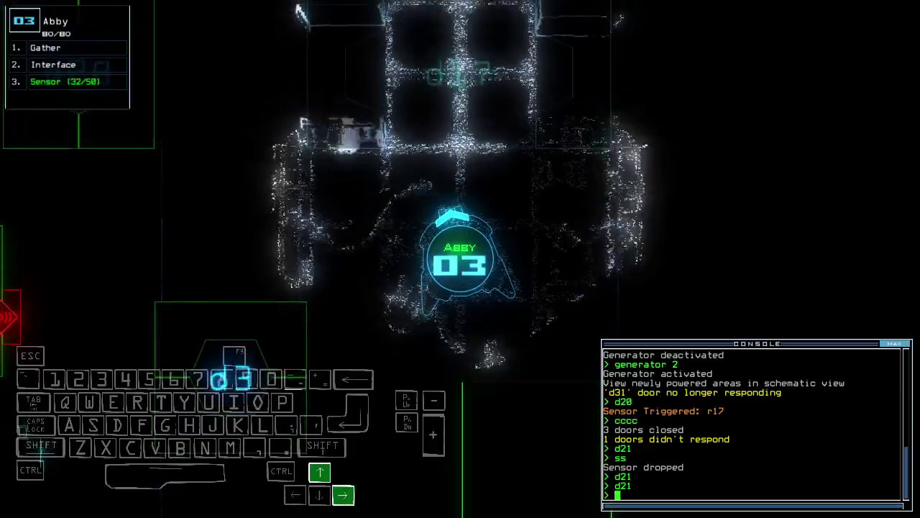
text(ss)
key(Return)
Drive drone 3 through d17, send drone 2 to r19, and drop another sensor.
key(Up)
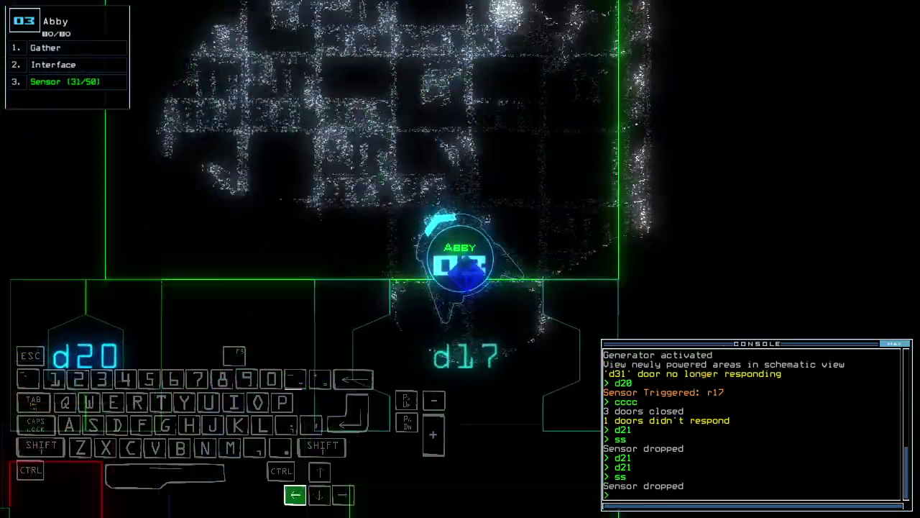
key(Up)
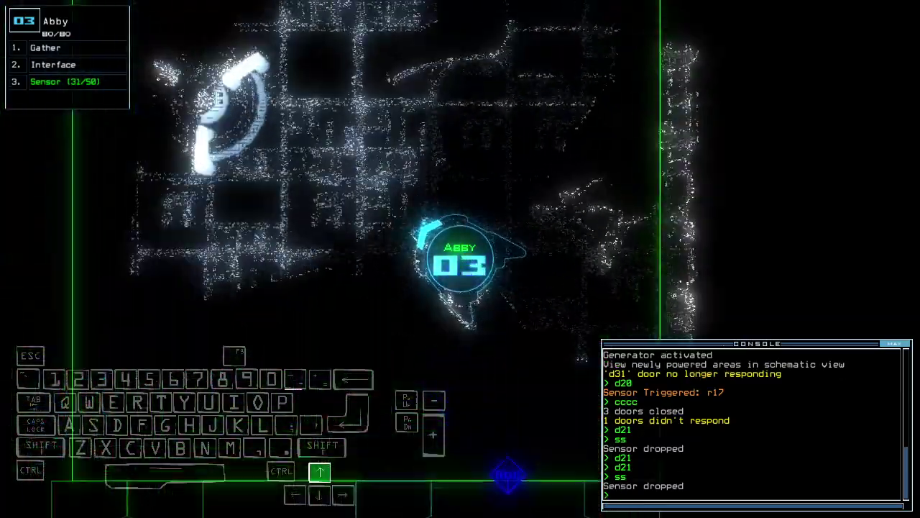
key(Up)
key(Up)
key(Up)
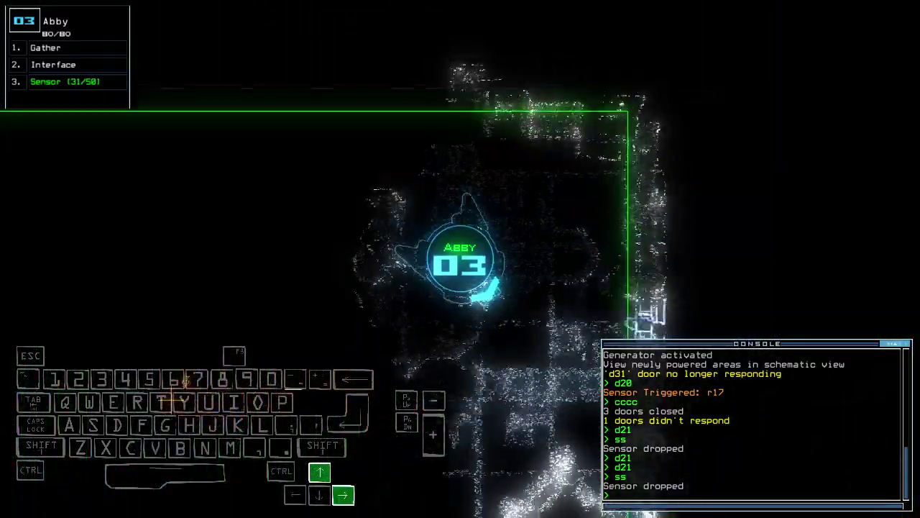
text(navigate 2)
key(Return)
key(Up)
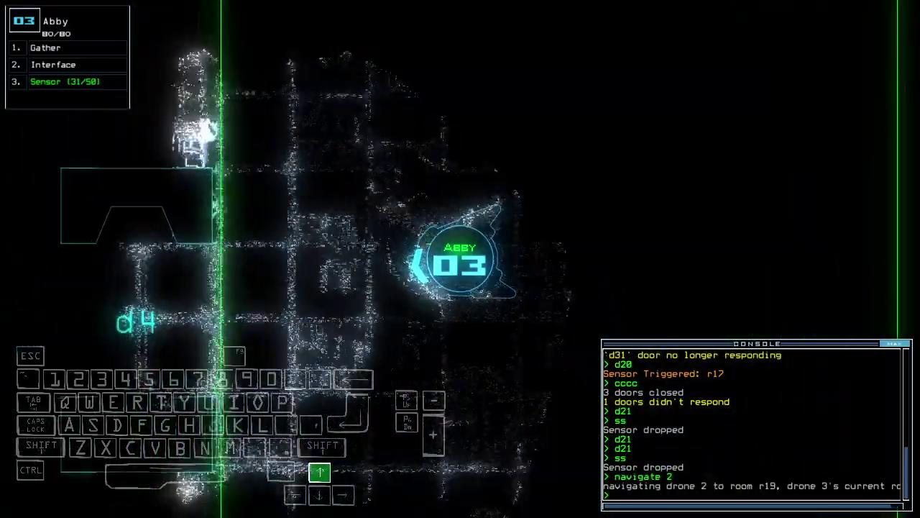
key(Up)
text(ss)
key(Return)
key(Left)
key(Left)
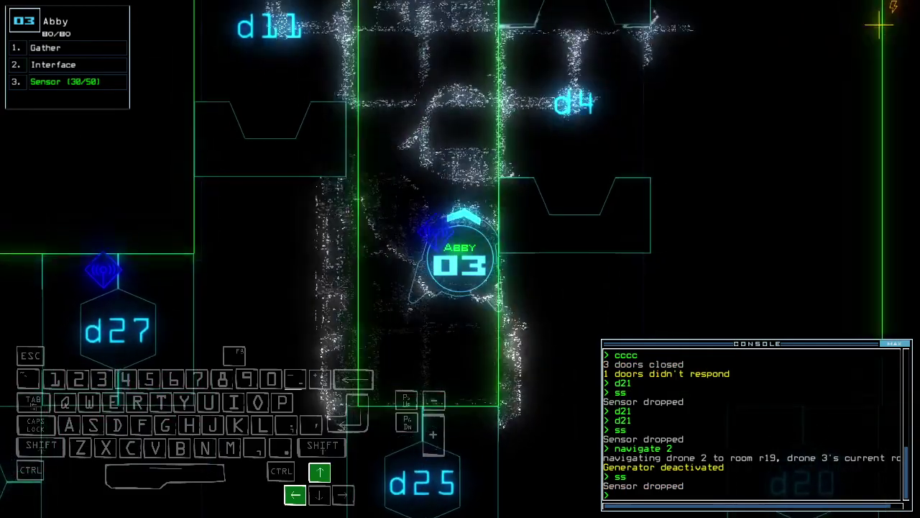
key(Up)
key(Up)
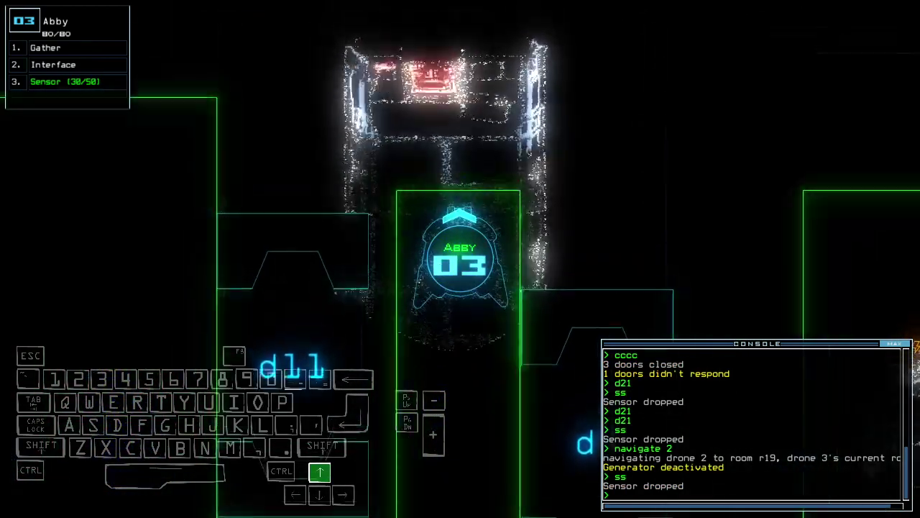
key(Tab)
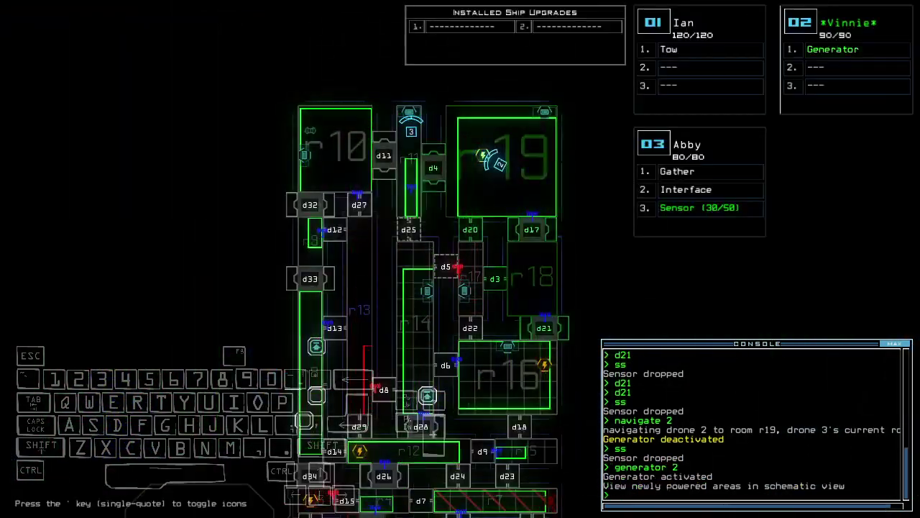
Drive drone 3 forward, then send drone 2 to room r16.
key(Tab)
key(Up)
key(Up)
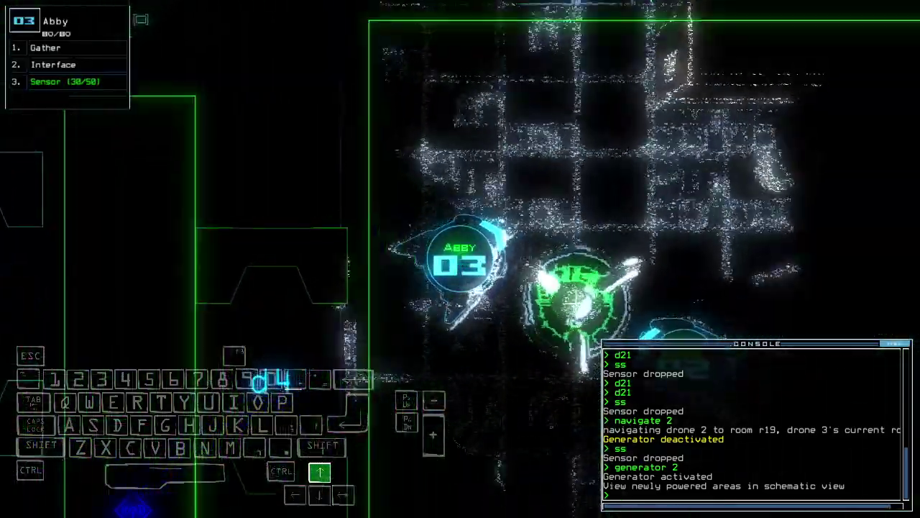
key(Tab)
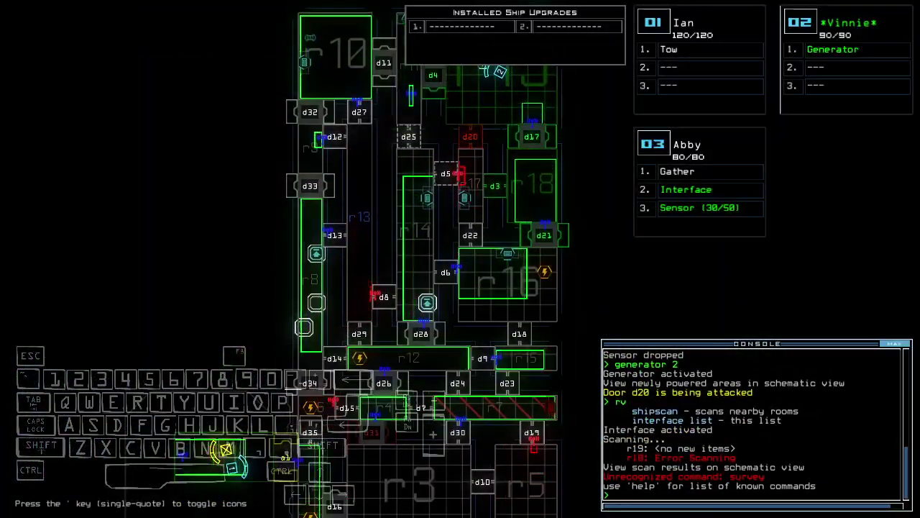
key(Tab)
text(navigate 2)
key(Return)
key(Tab)
text(r16)
key(Return)
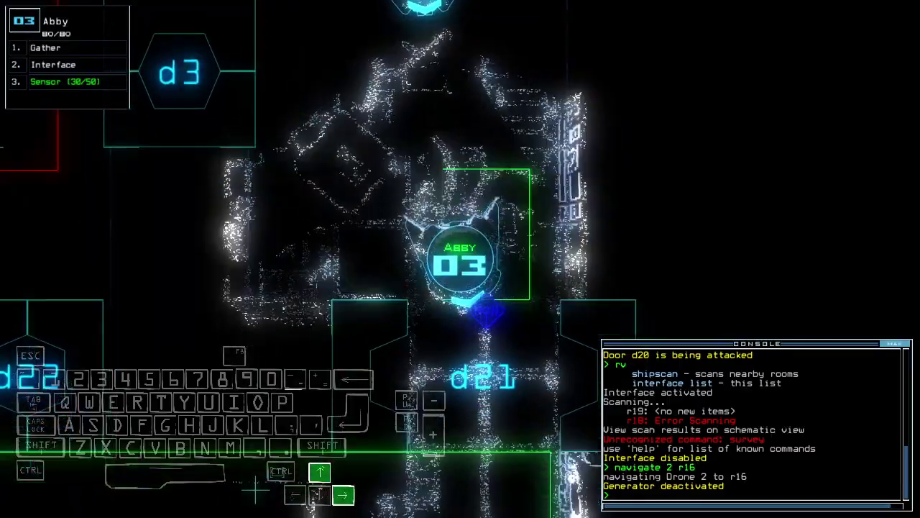
text(g)
Power drone 2's generator, open doors d20, d21 and d6, and recall both drones to r1.
key(Tab)
text(2)
key(Return)
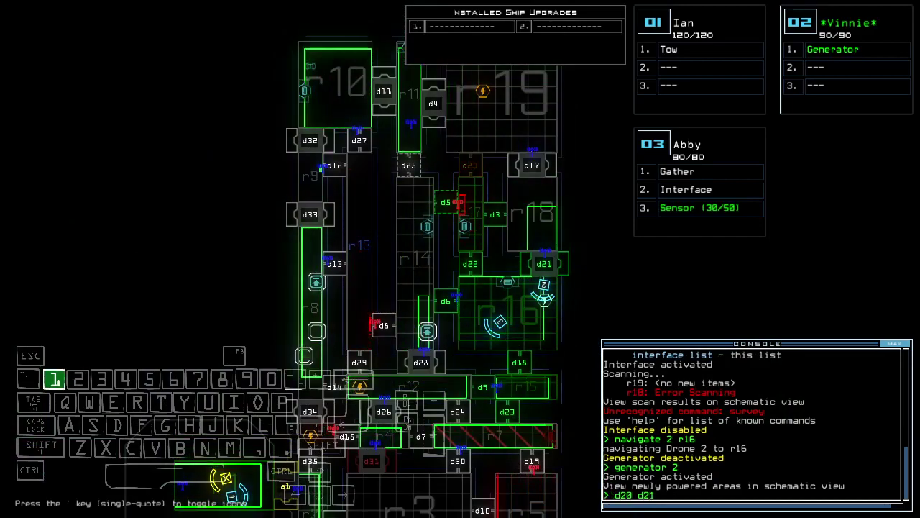
key(Return)
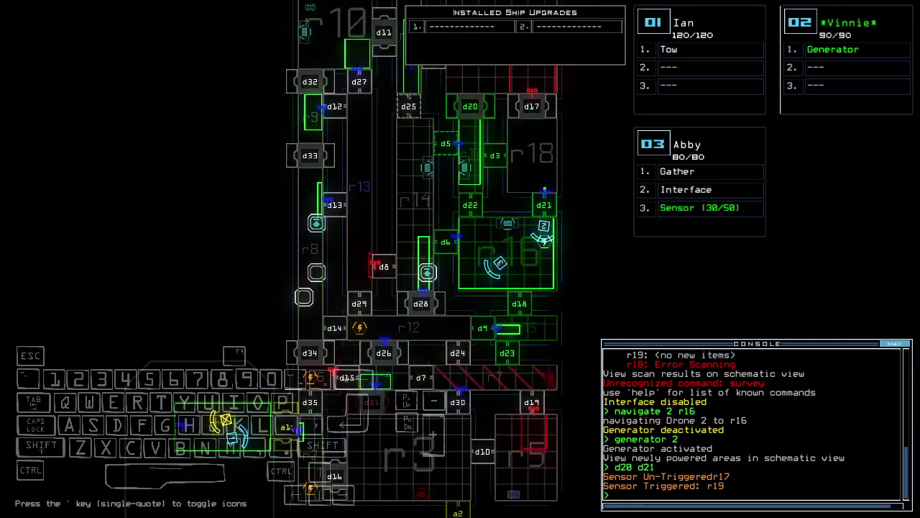
text(d6)
key(Return)
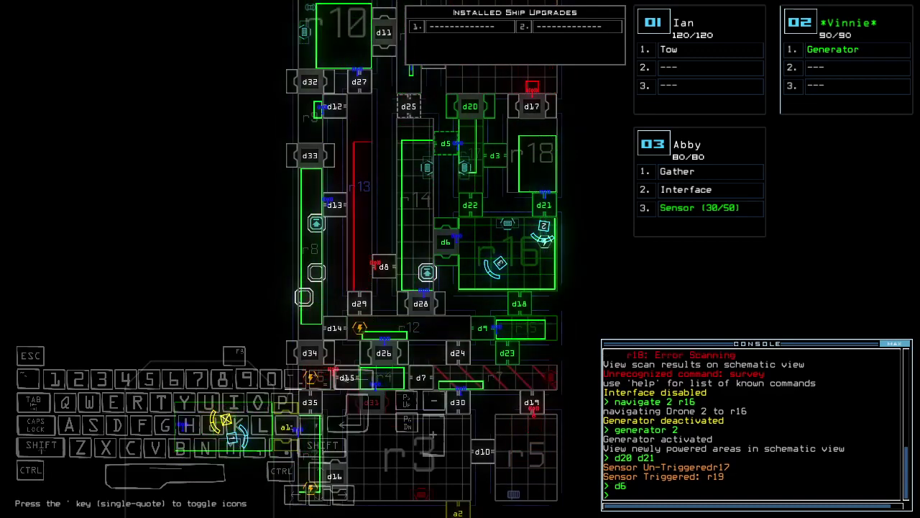
text(end)
key(Return)
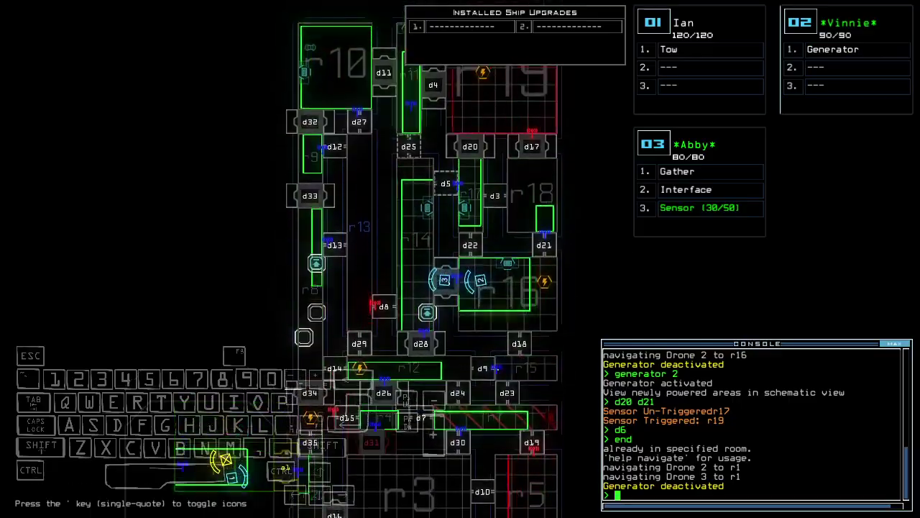
key(Tab)
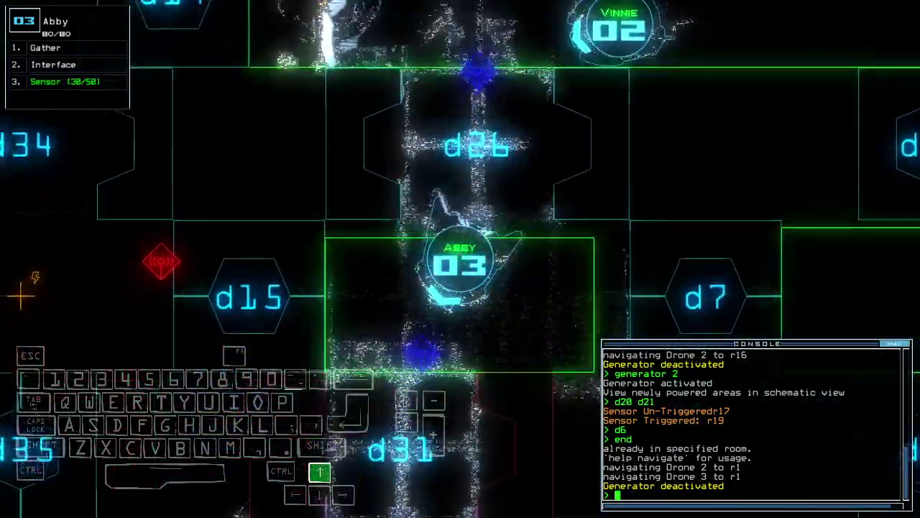
text(ss)
Drop a sensor from drone 3, restart drone 2's generator, and toggle doors d26 and d16.
key(Return)
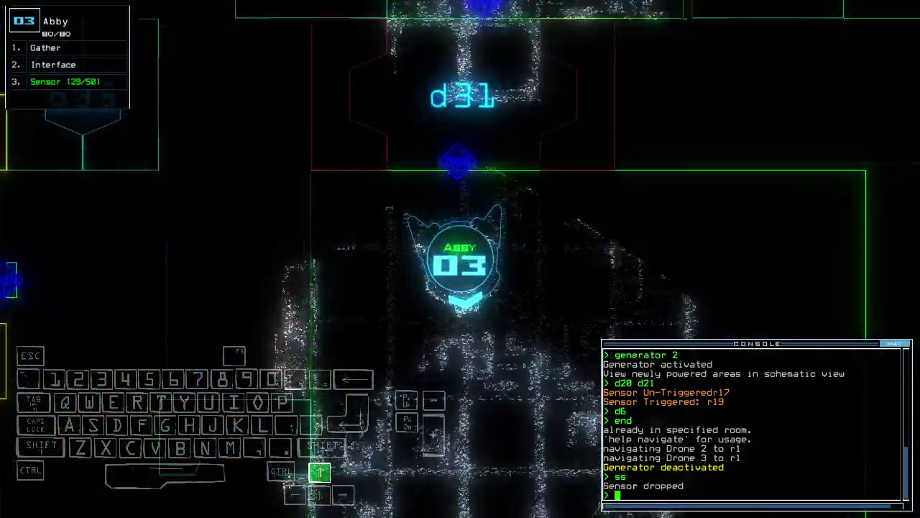
key(Tab)
key(Tab)
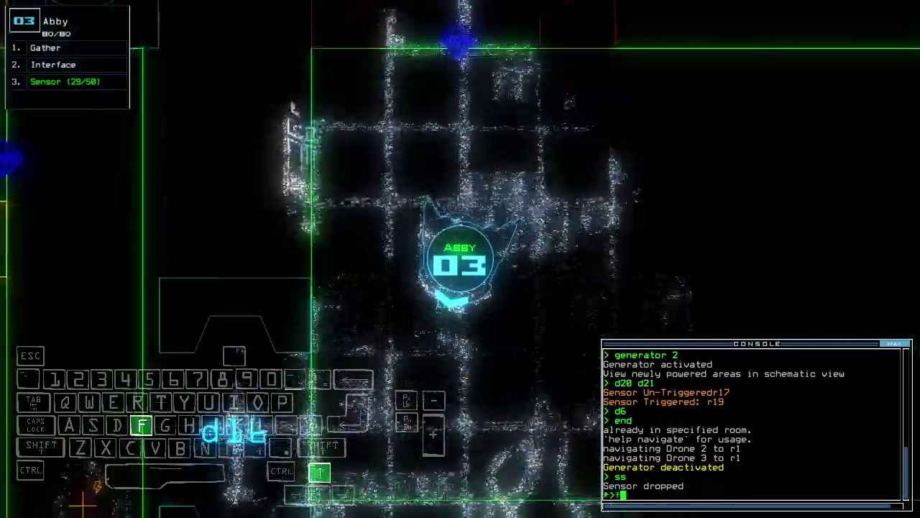
text(f r5 > )
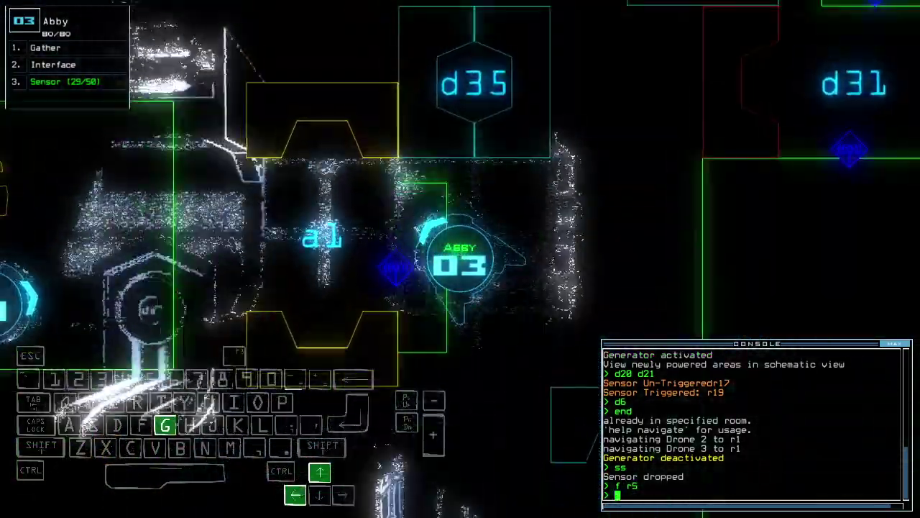
text(generator 2)
key(Return)
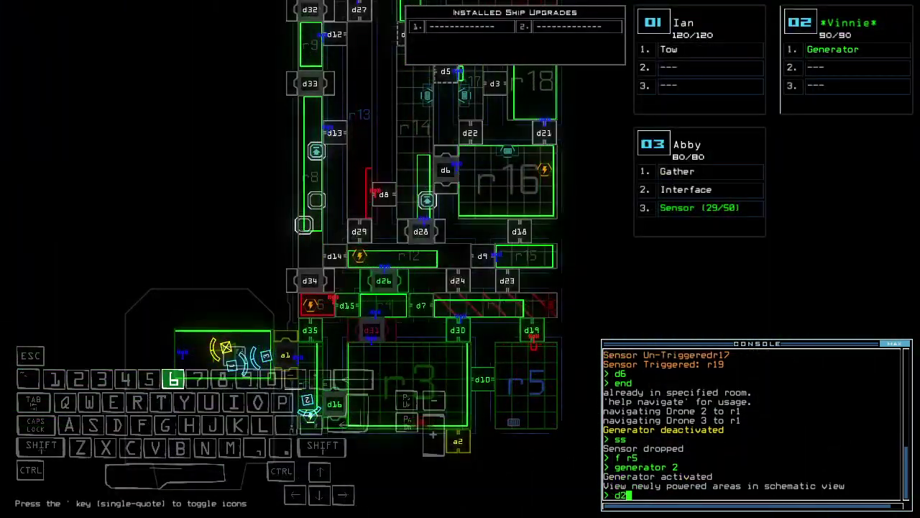
text(16)
key(Return)
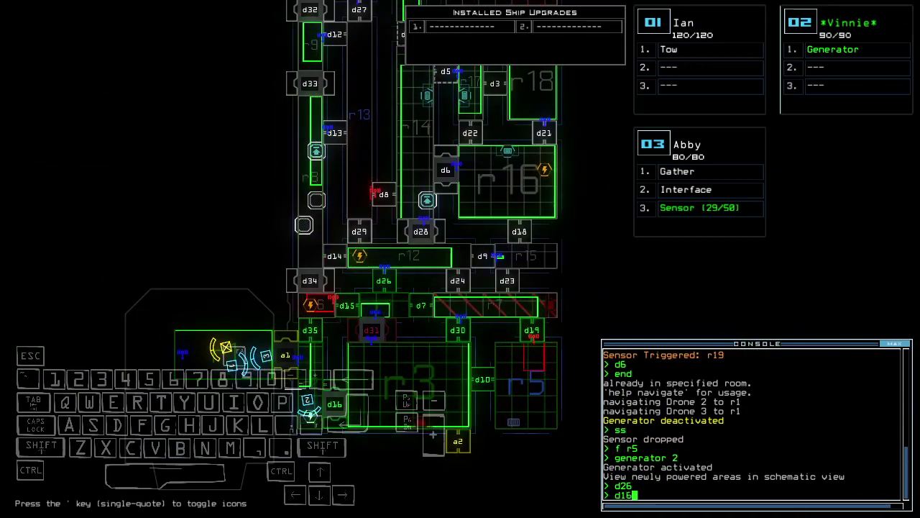
key(Return)
text(d)
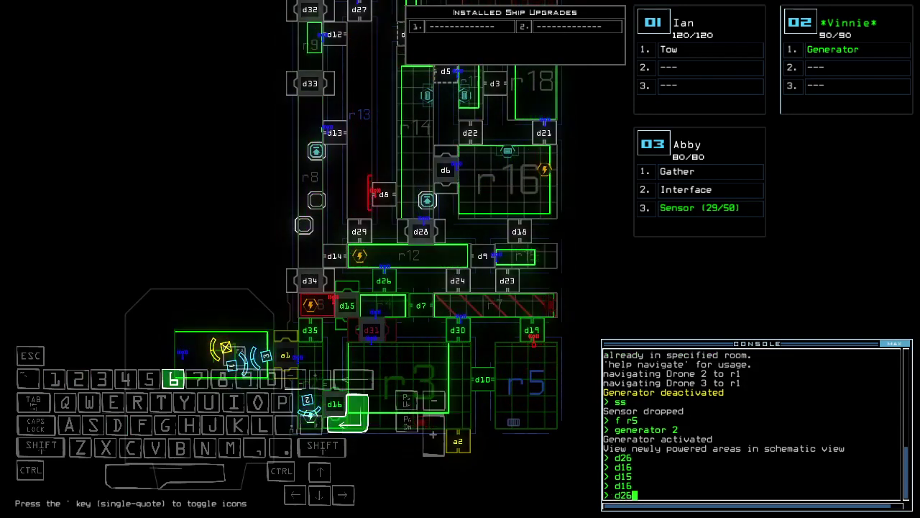
key(Up)
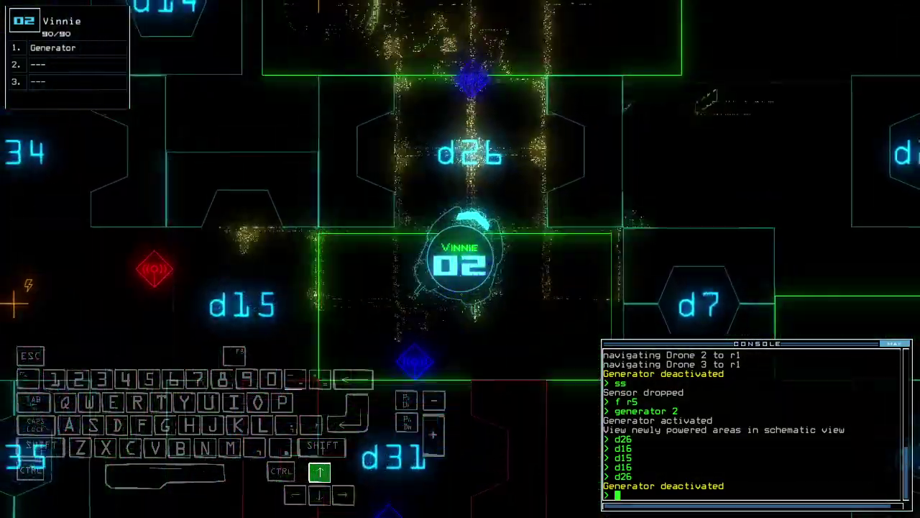
text(generator)
Restart drone 2's generator, open d14, drive drone 2 back, and close the surrounding doors.
key(Return)
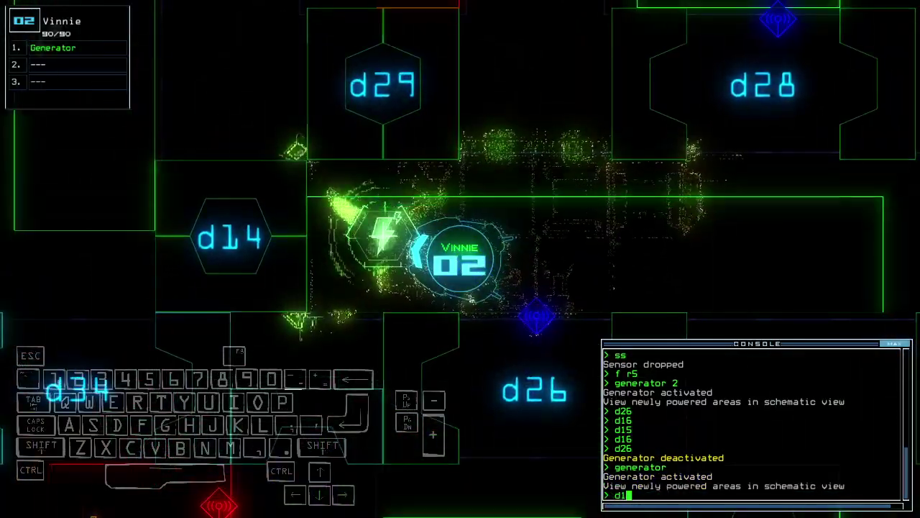
text(d14)
key(Return)
key(Down)
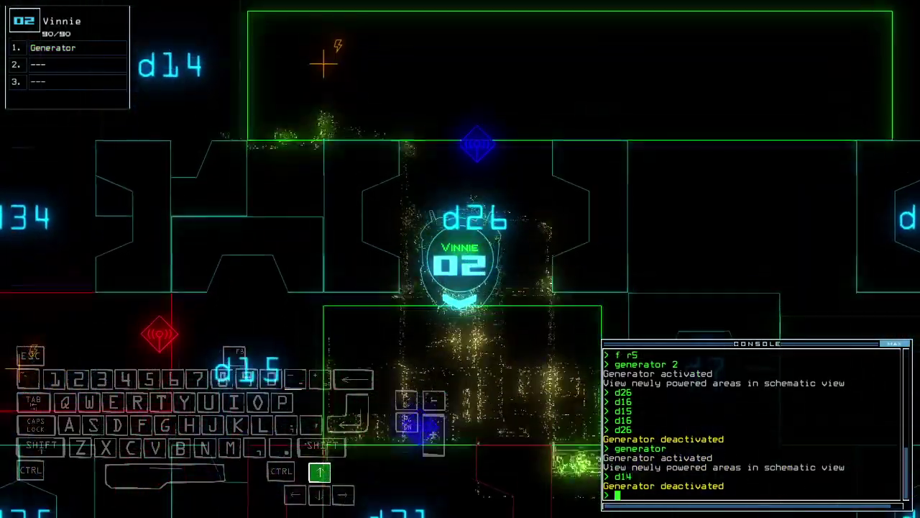
key(Up)
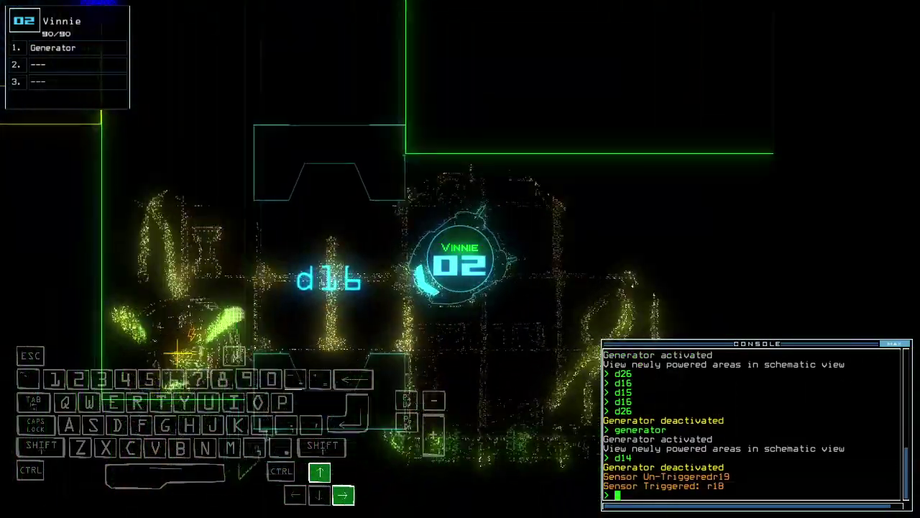
text(generator)
key(Return)
text(cccc)
key(Return)
key(space)
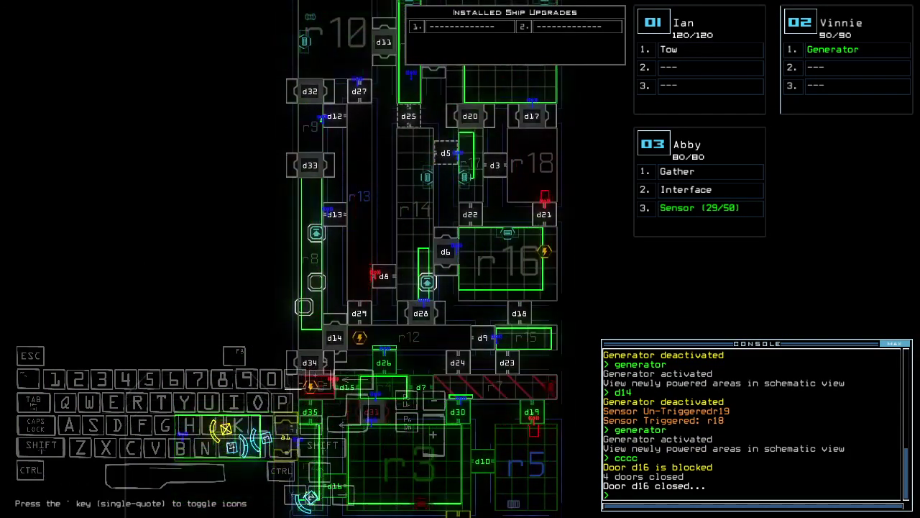
Toggle d15 and d35, vent through airlock a2, and close every door into r1.
key(Return)
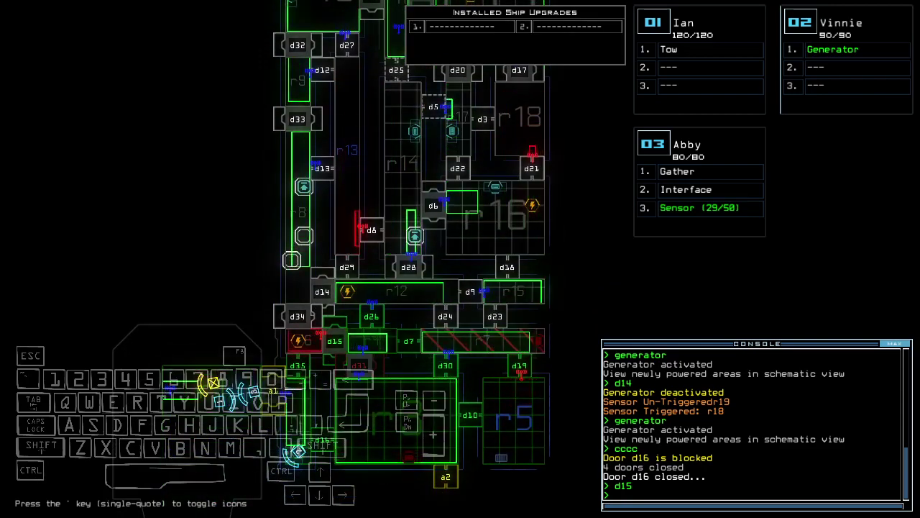
text(d35)
key(Return)
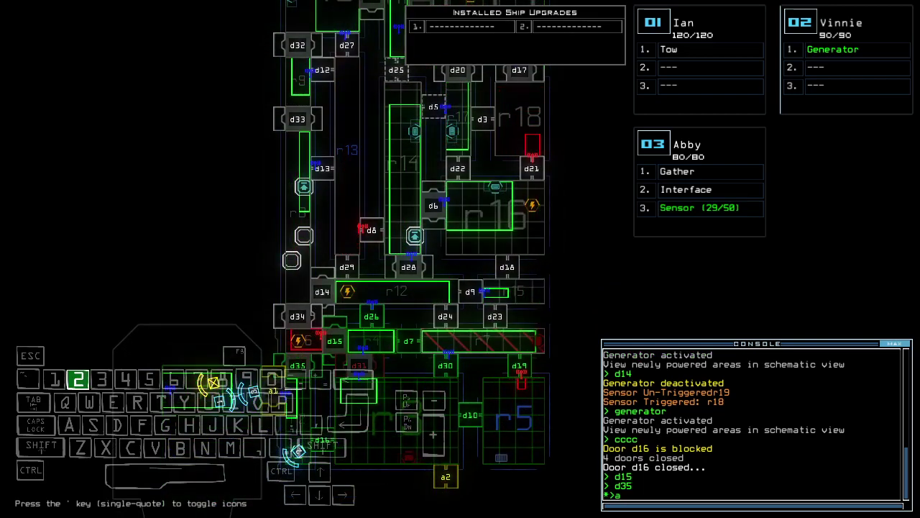
text(2)
key(Return)
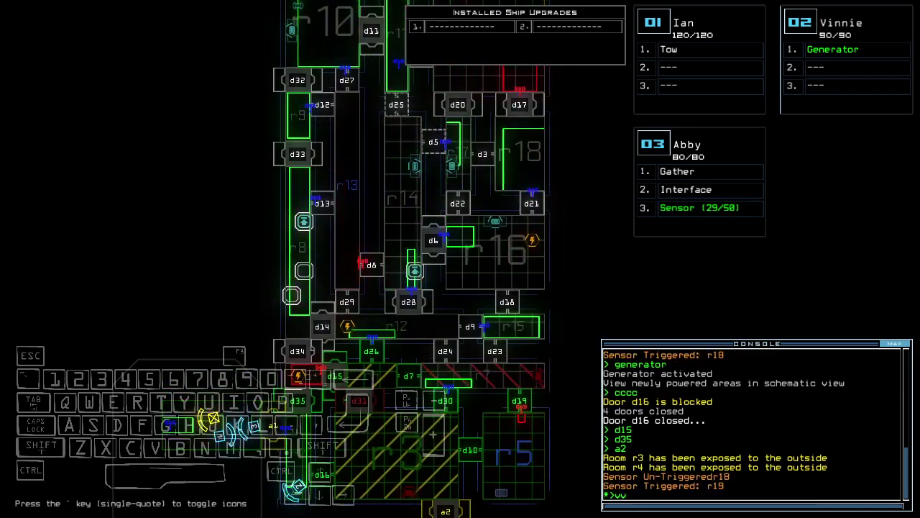
key(Return)
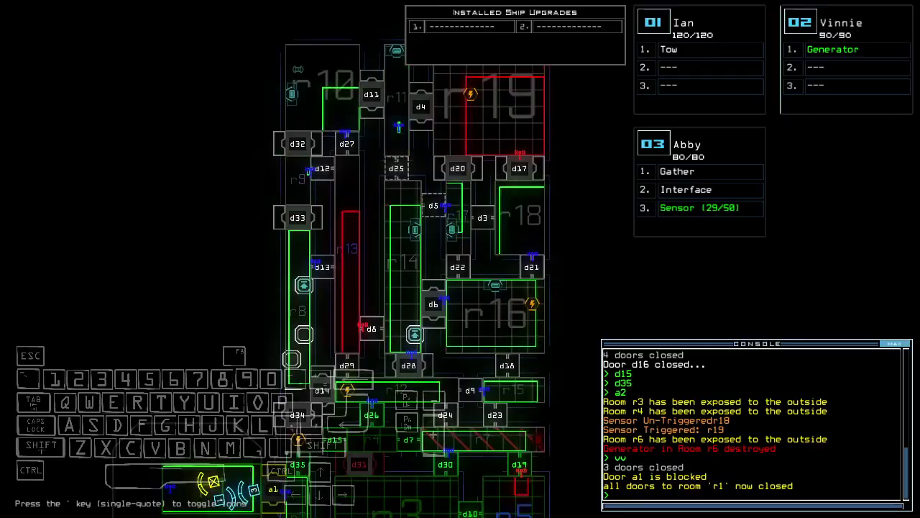
Drive drones 2 and 3 into room r1.
key(2)
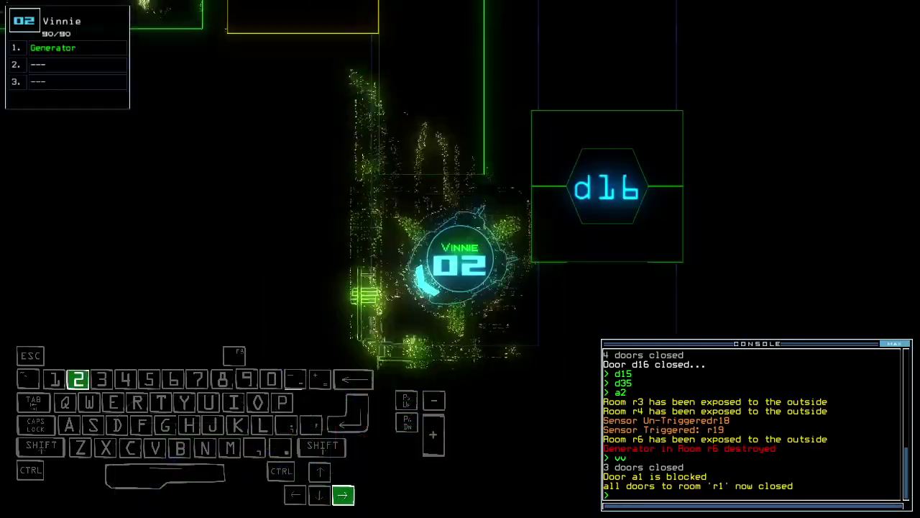
key(Up)
key(Right)
key(Up)
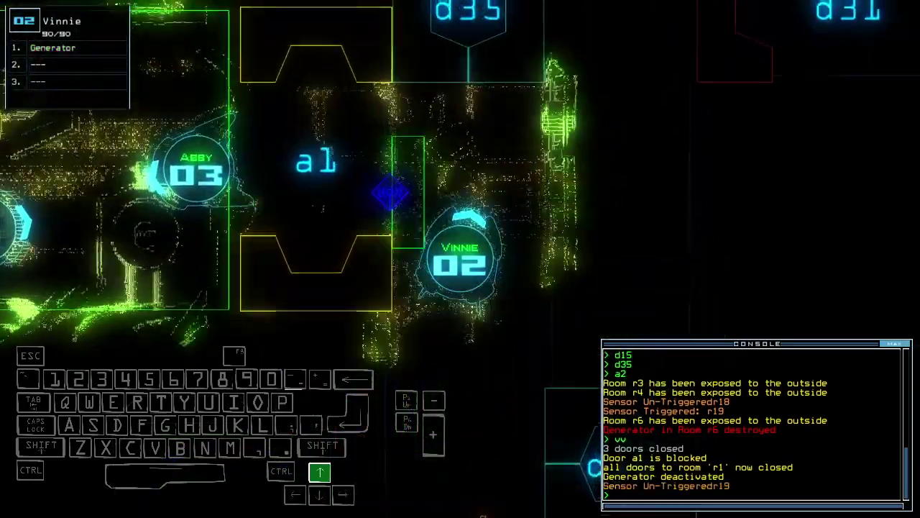
key(3)
text(2)
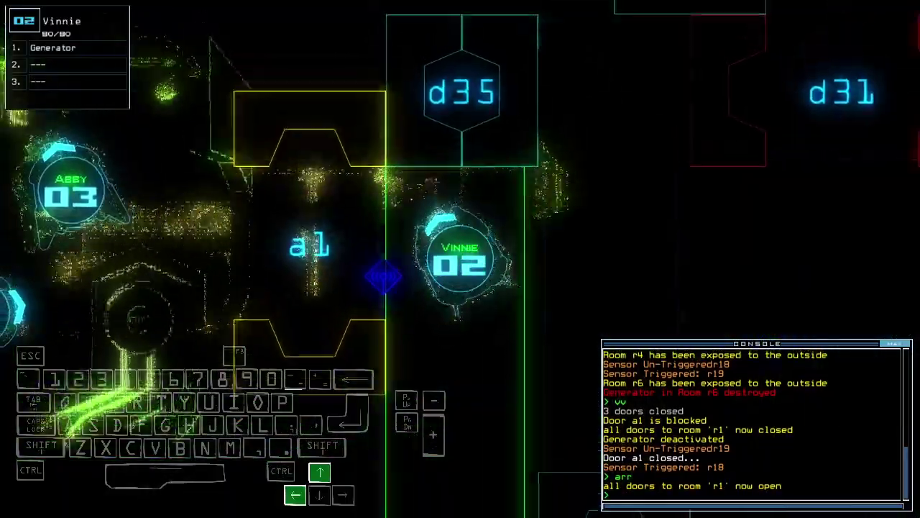
text(arr)
Reopen r1's doors with 'arr', leave with 'out', and dismiss the 865-point score summary.
key(Return)
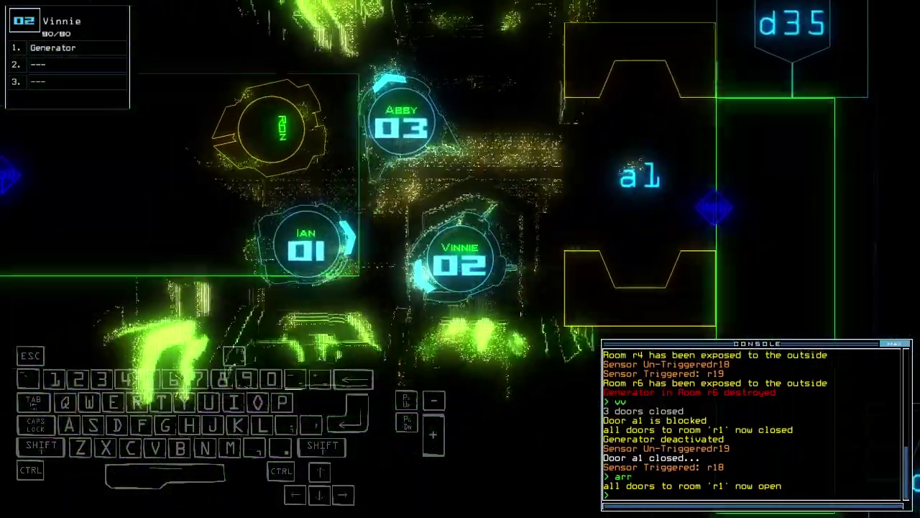
key(Escape)
text(ou)
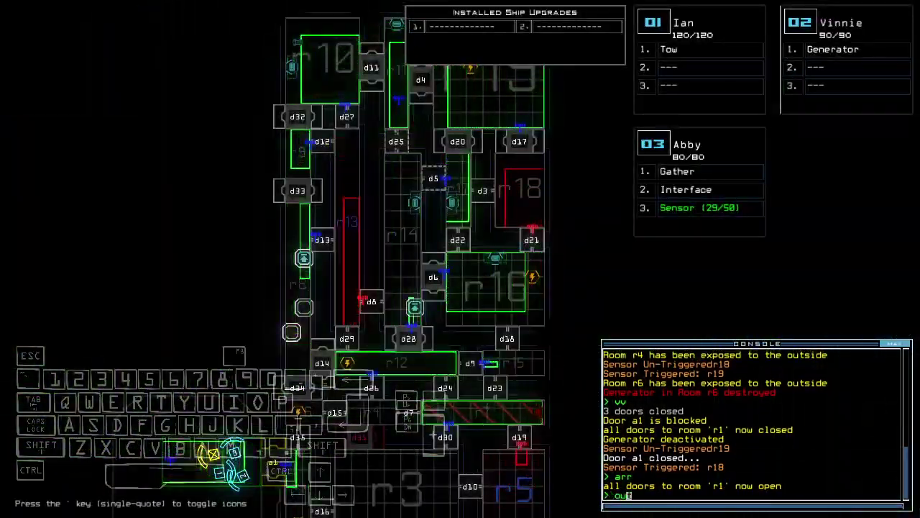
scroll(417, 258, down, 5)
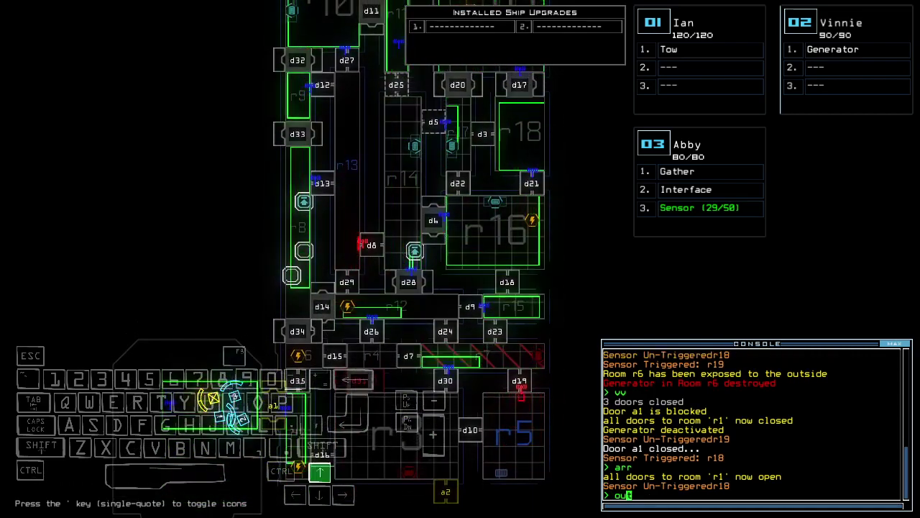
text(t)
key(Return)
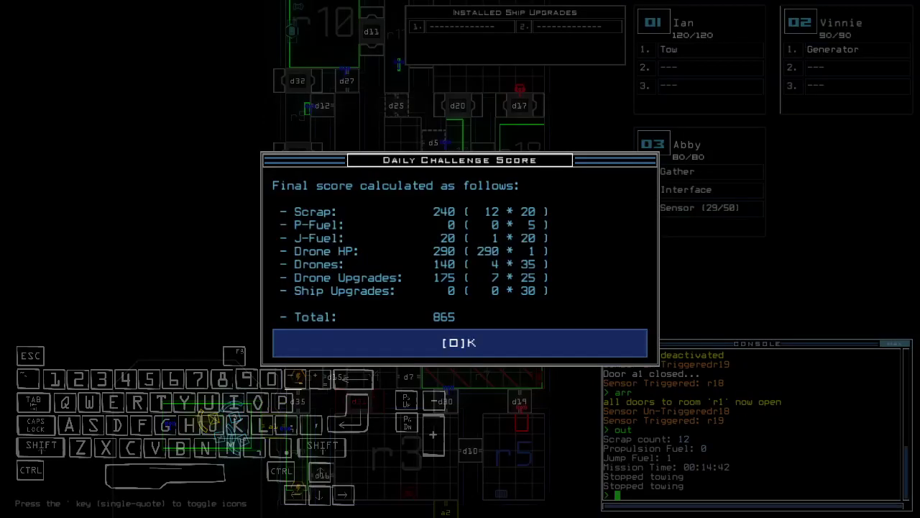
key(Return)
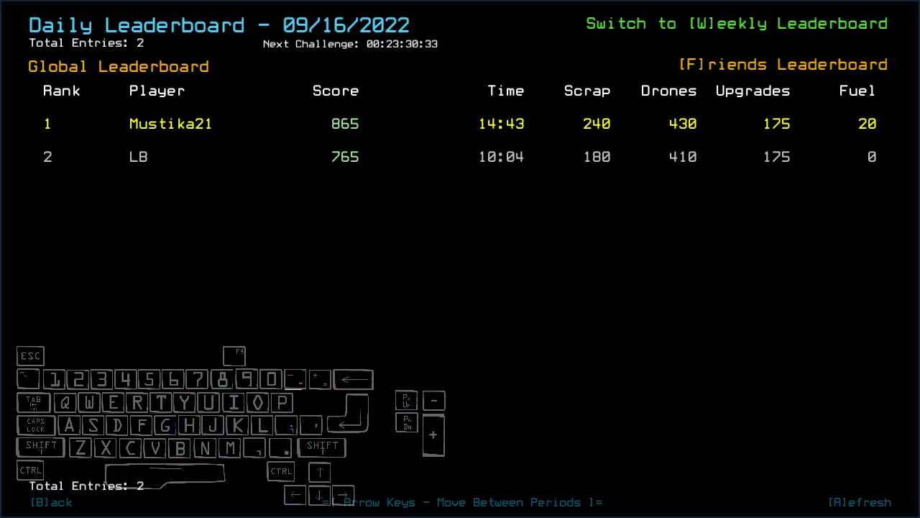